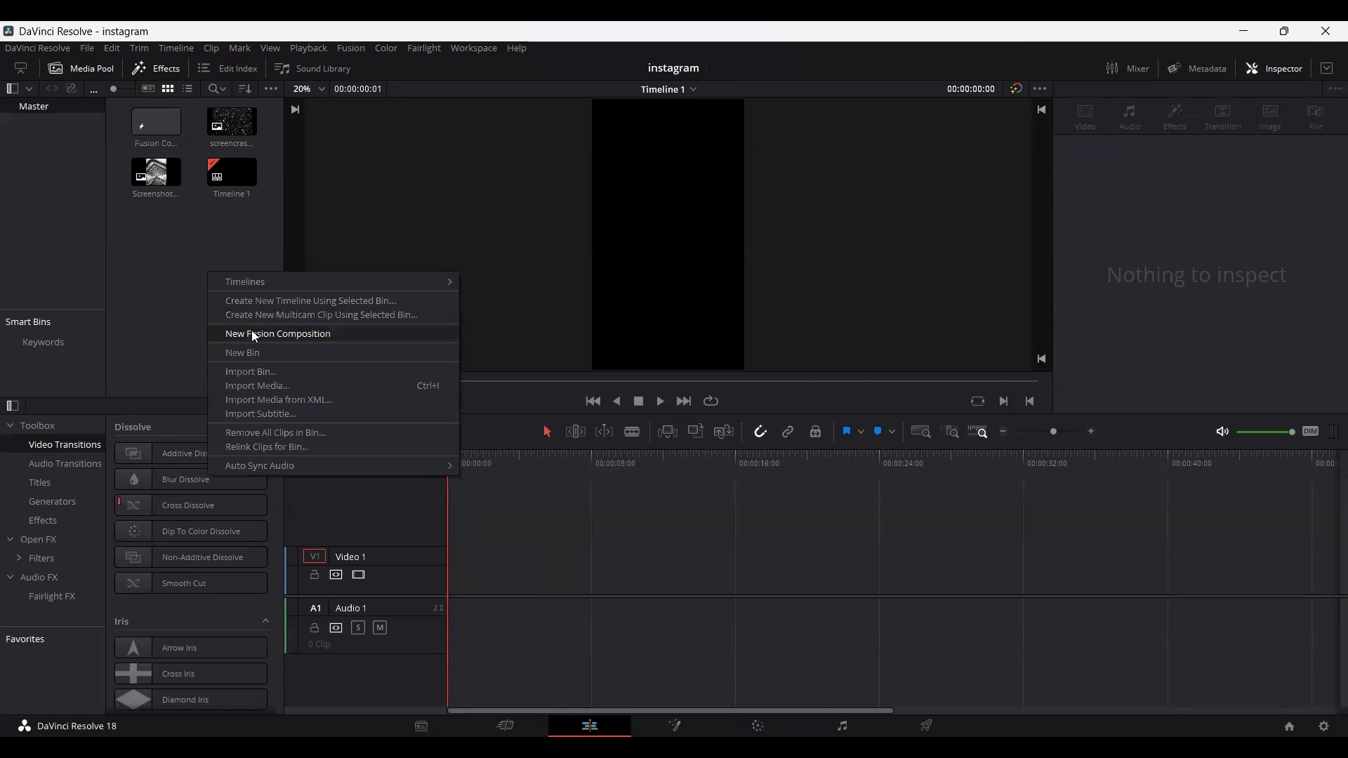
- Create a Fusion composition clip named 'IG Stories' in the Media Pool
{"action": "left_click", "coordinate": [254, 334]}
{"action": "type", "text": "IG Stories"}
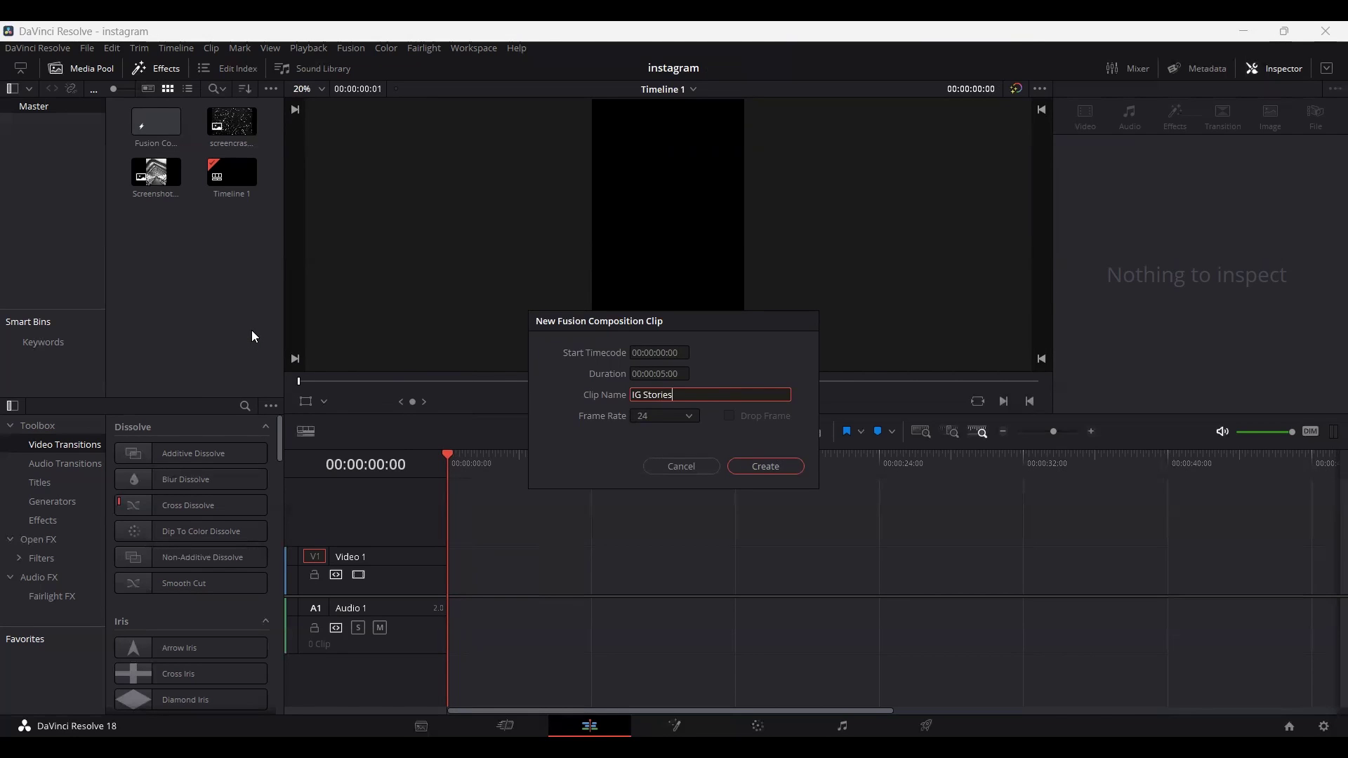
{"action": "key", "text": "Return"}
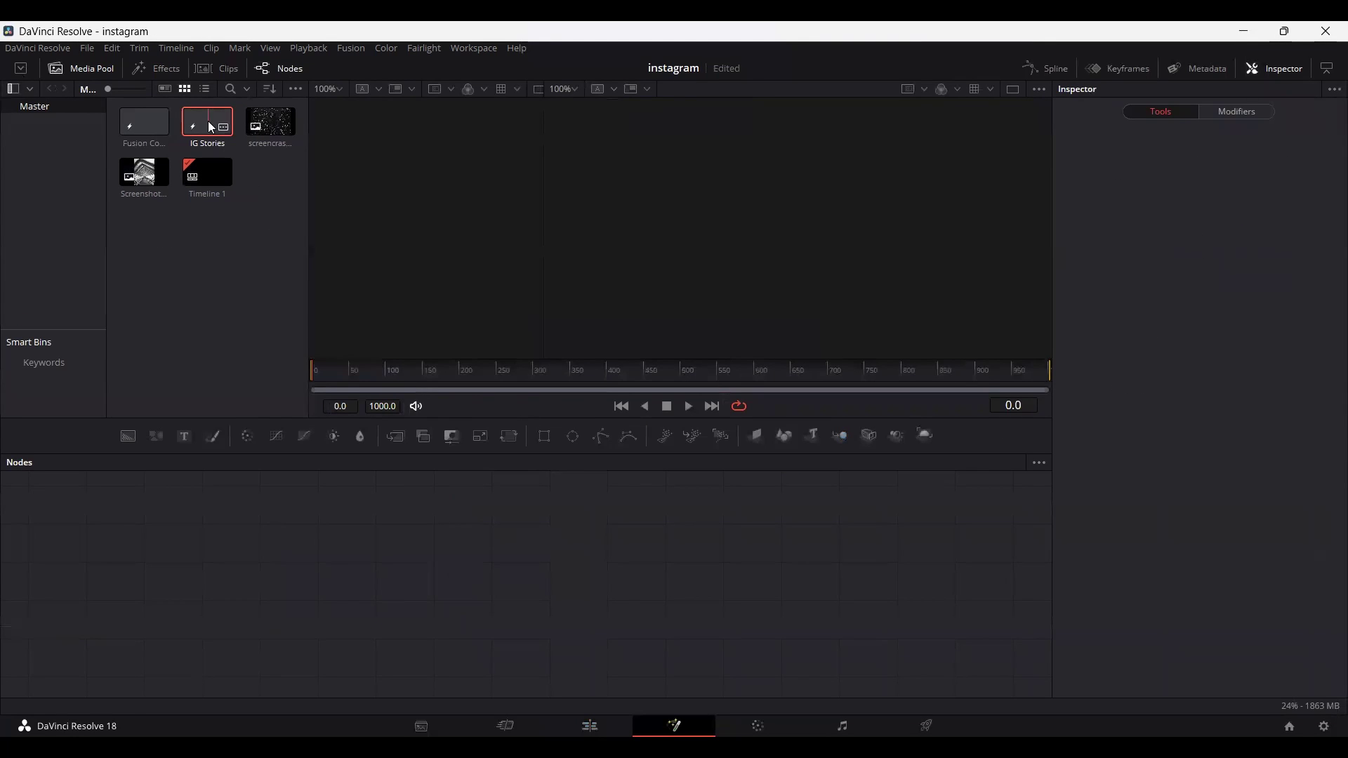
{"action": "key", "text": "shift+4"}
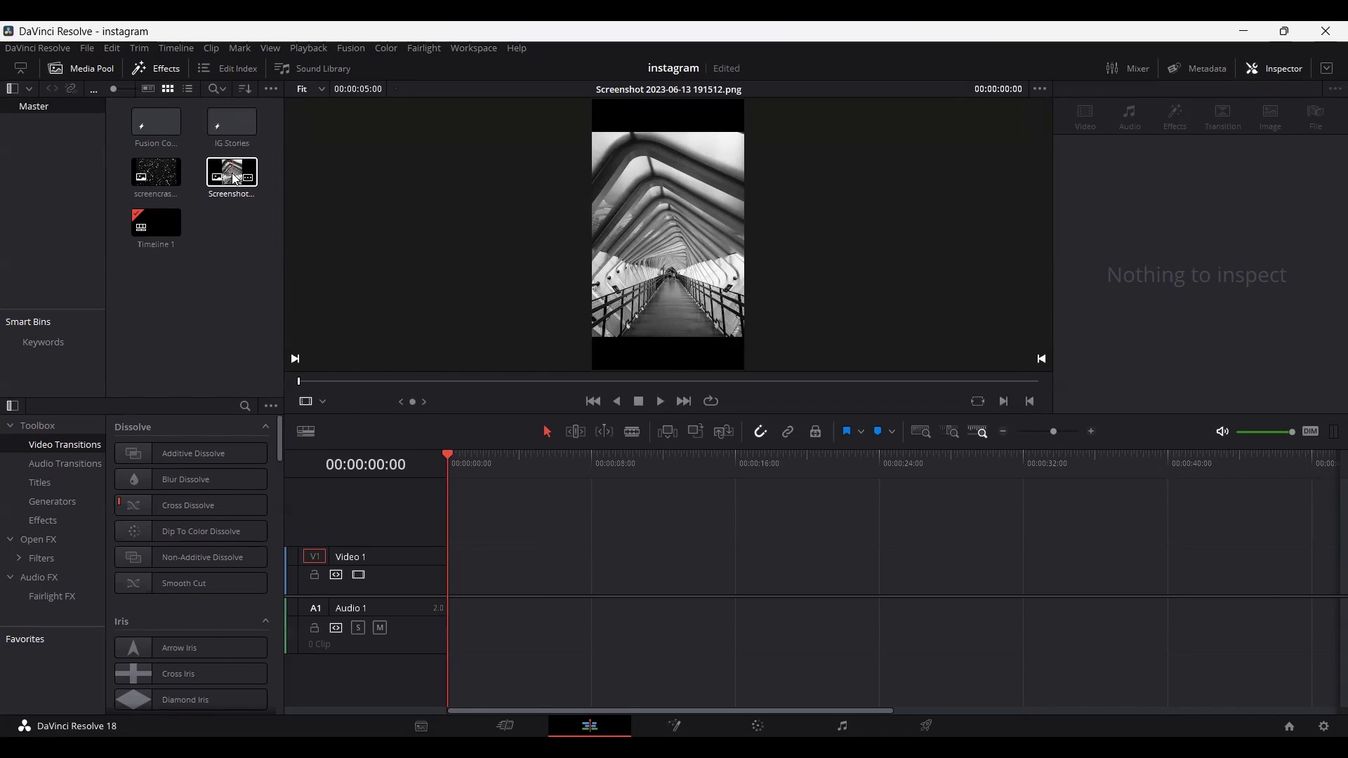
- Open IG Stories in Fusion and add a Background node lined up with MediaOut1
{"action": "left_click", "coordinate": [158, 177]}
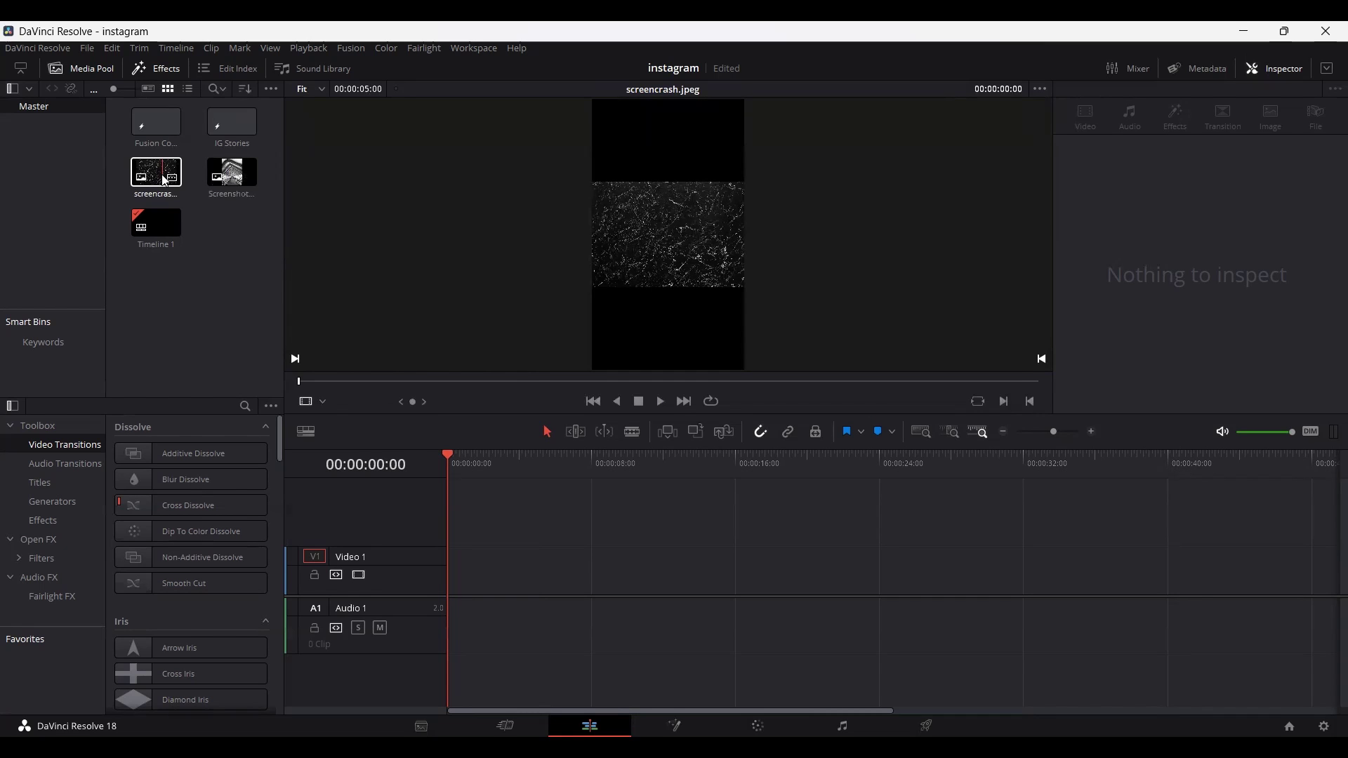
{"action": "double_click", "coordinate": [232, 123]}
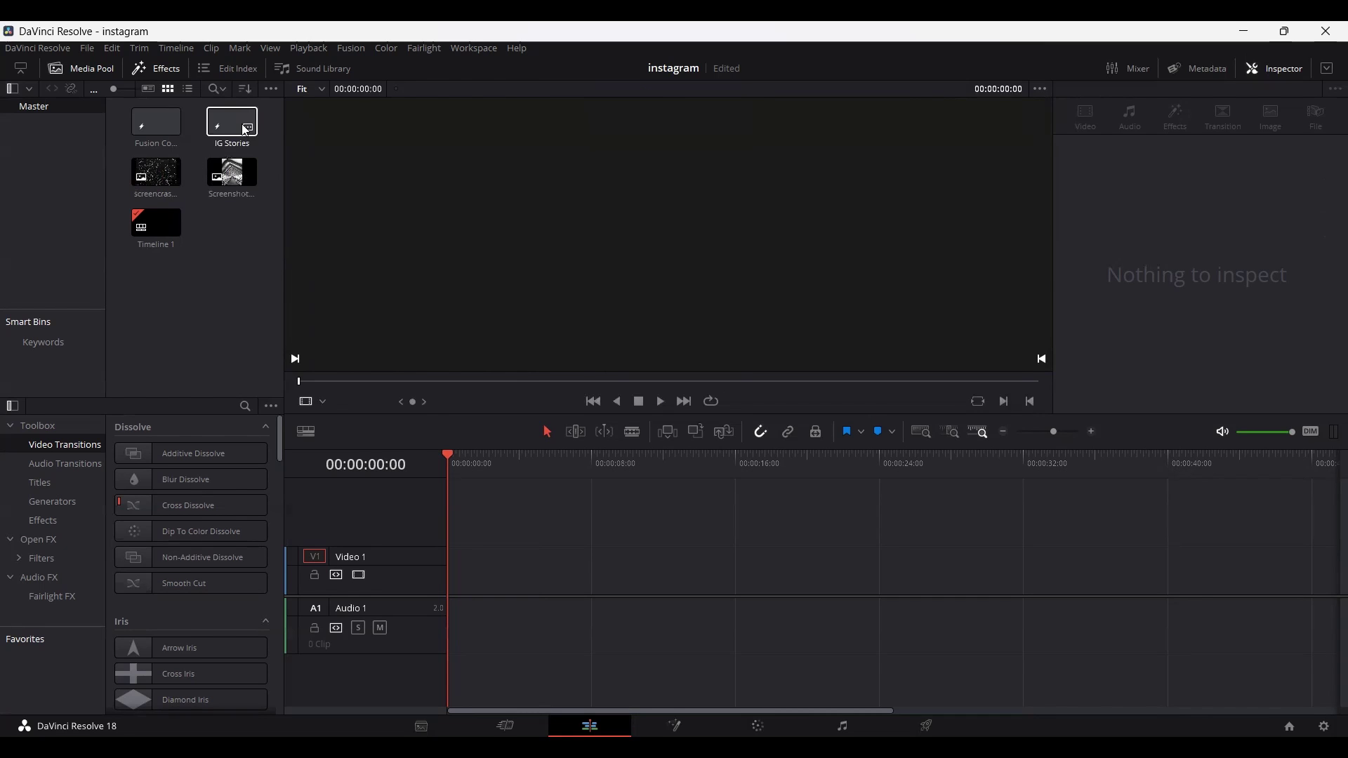
{"action": "left_click_drag", "start_coordinate": [125, 438], "coordinate": [902, 632]}
{"action": "left_click_drag", "start_coordinate": [130, 600], "coordinate": [130, 638]}
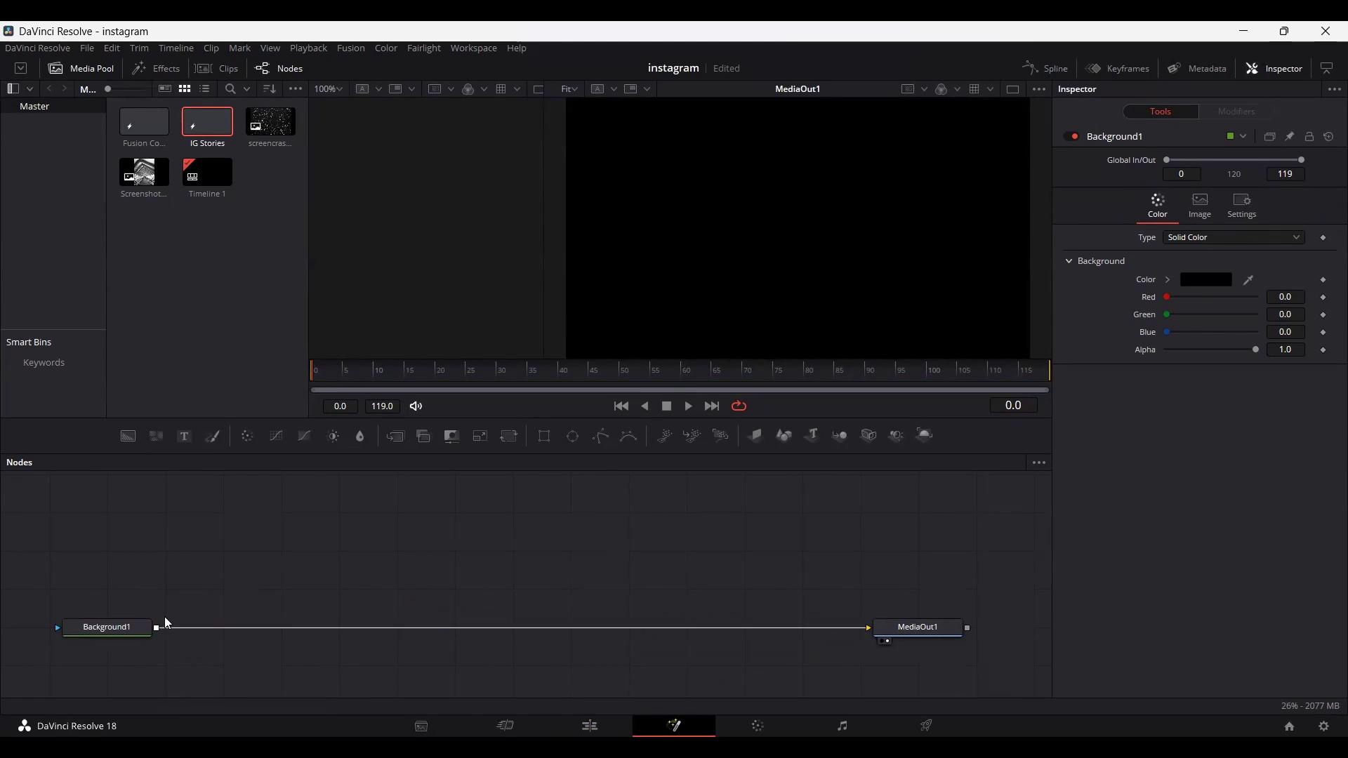
- Turn off Auto Resolution, size Background1 to 1080 × 1920, and drag the Screenshot clip into the graph
{"action": "left_click", "coordinate": [1201, 205]}
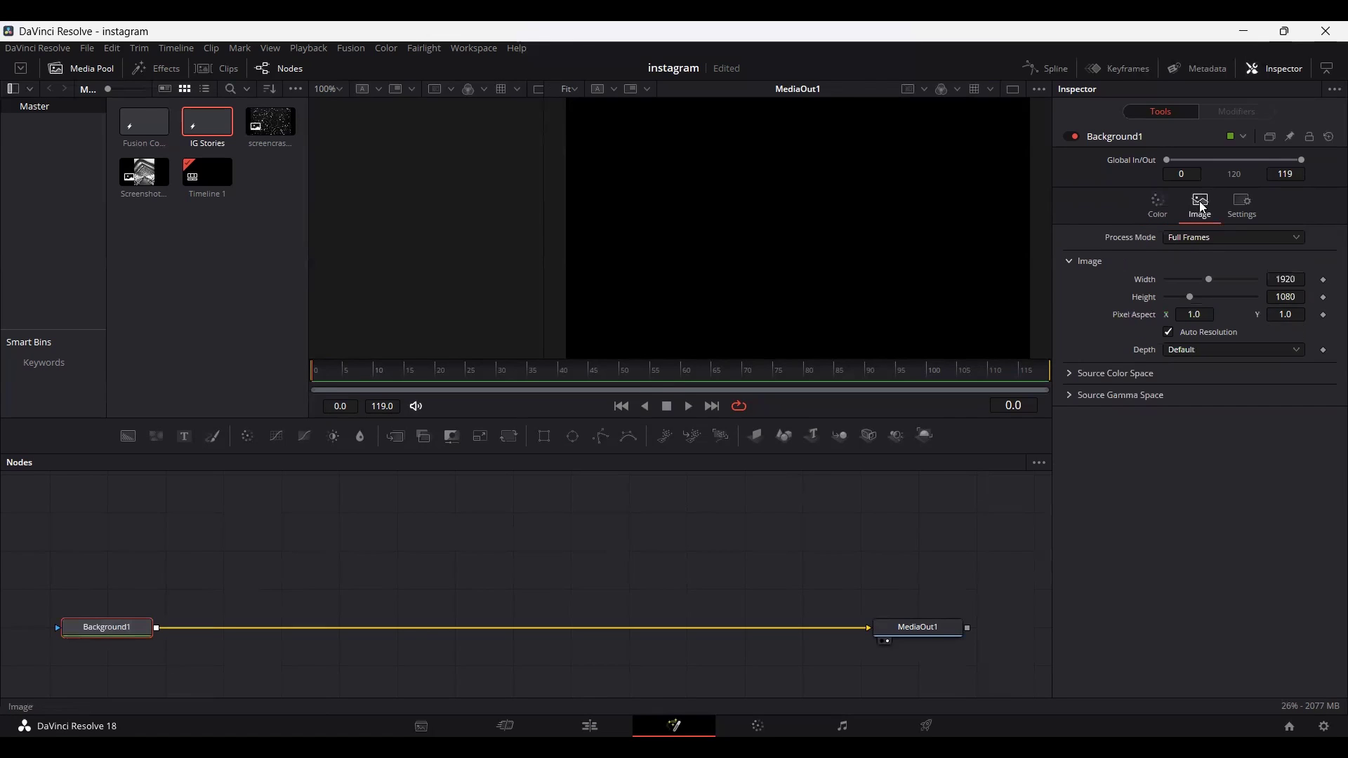
{"action": "left_click", "coordinate": [1168, 332]}
{"action": "left_click", "coordinate": [1298, 281]}
{"action": "type", "text": "1080"}
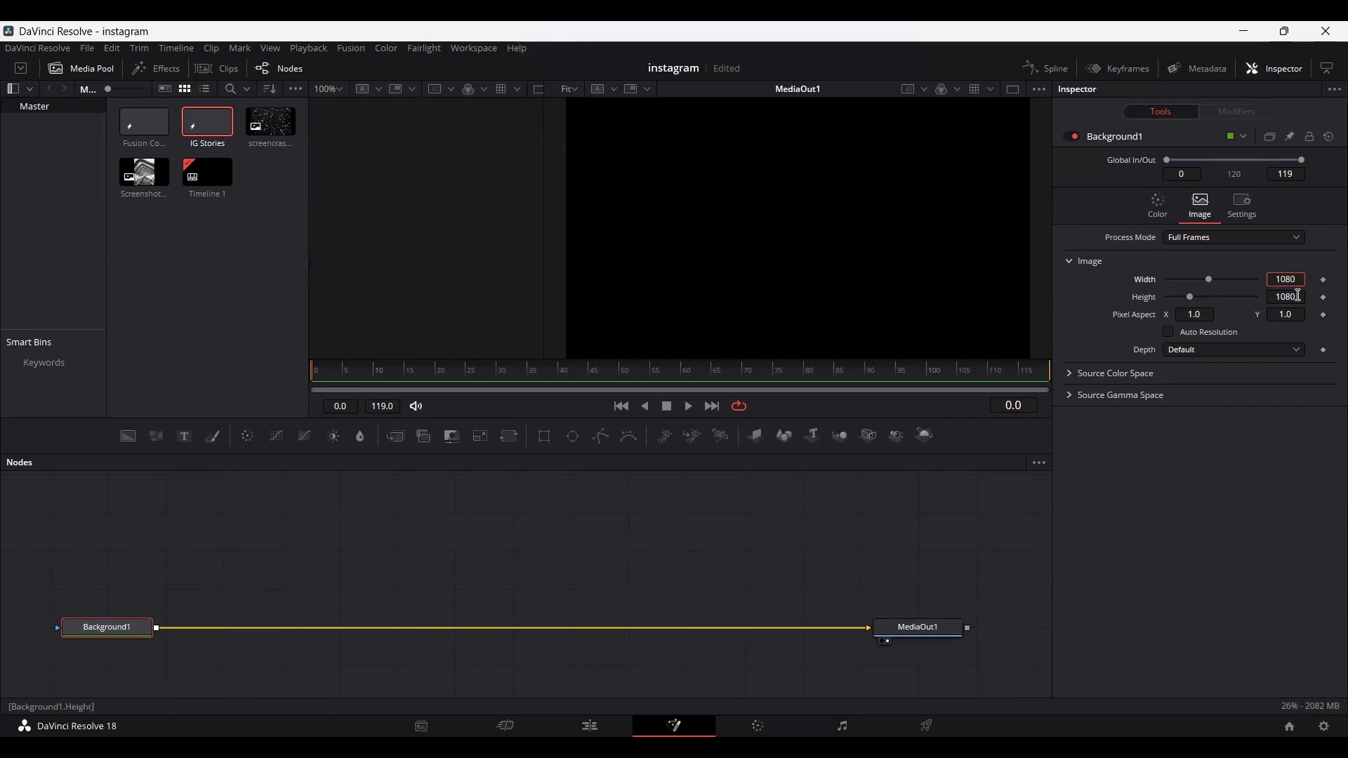
{"action": "left_click", "coordinate": [1297, 296]}
{"action": "type", "text": "1"}
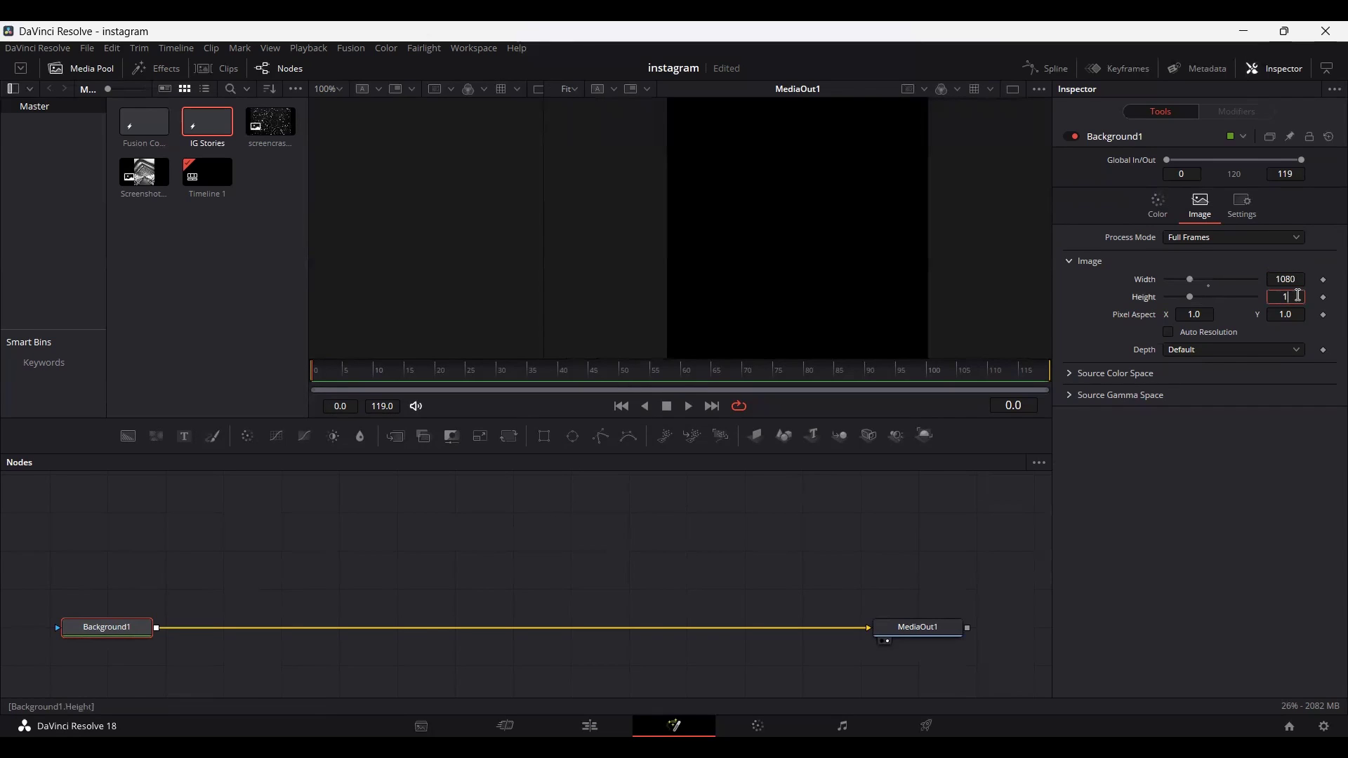
{"action": "type", "text": "920"}
{"action": "key", "text": "Tab"}
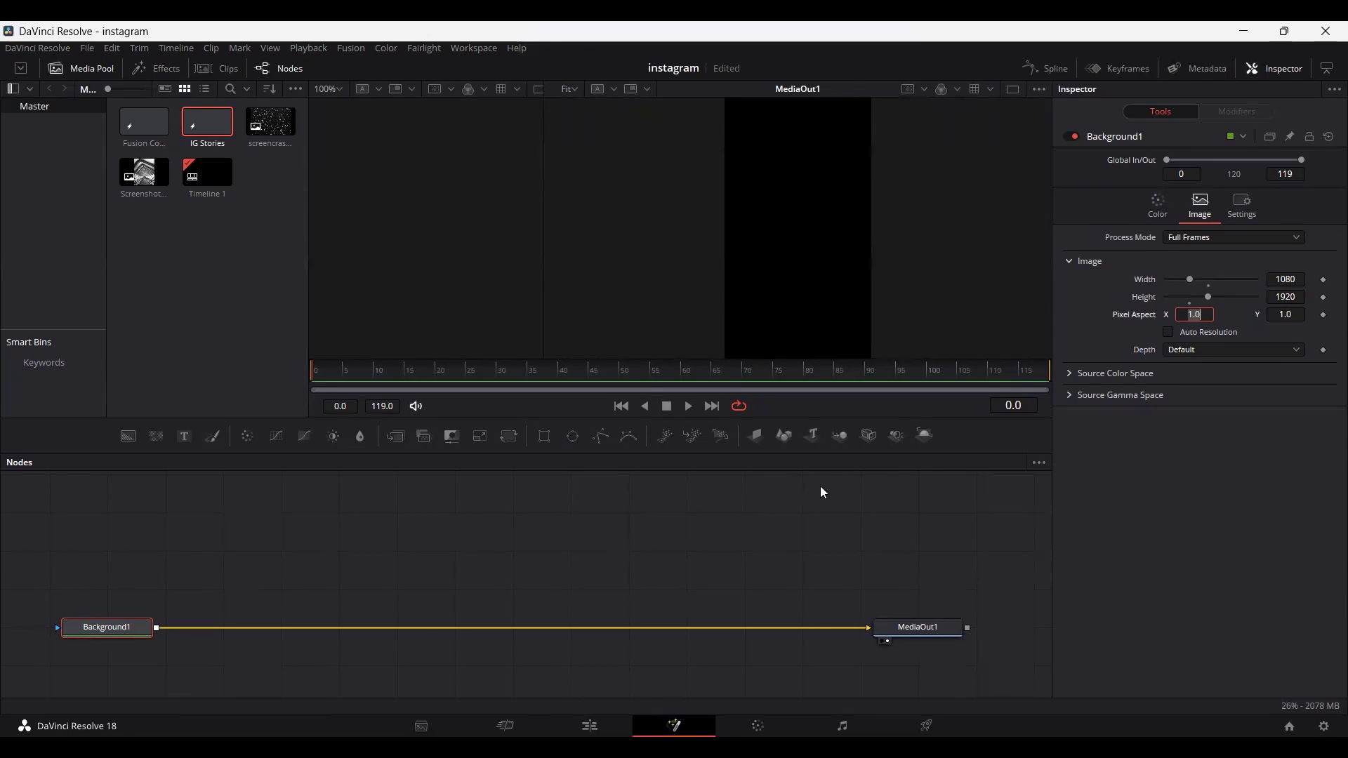
{"action": "left_click", "coordinate": [727, 497]}
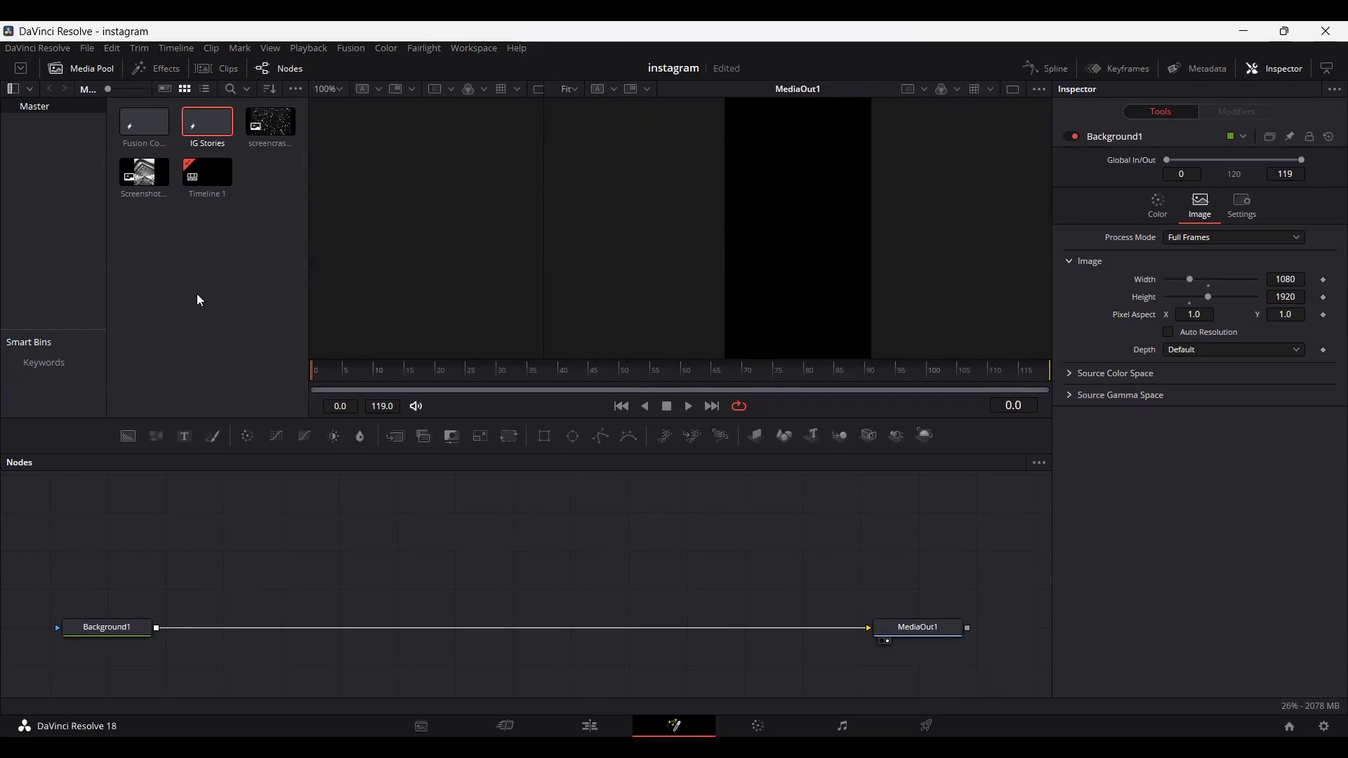
{"action": "left_click_drag", "start_coordinate": [151, 184], "coordinate": [157, 627]}
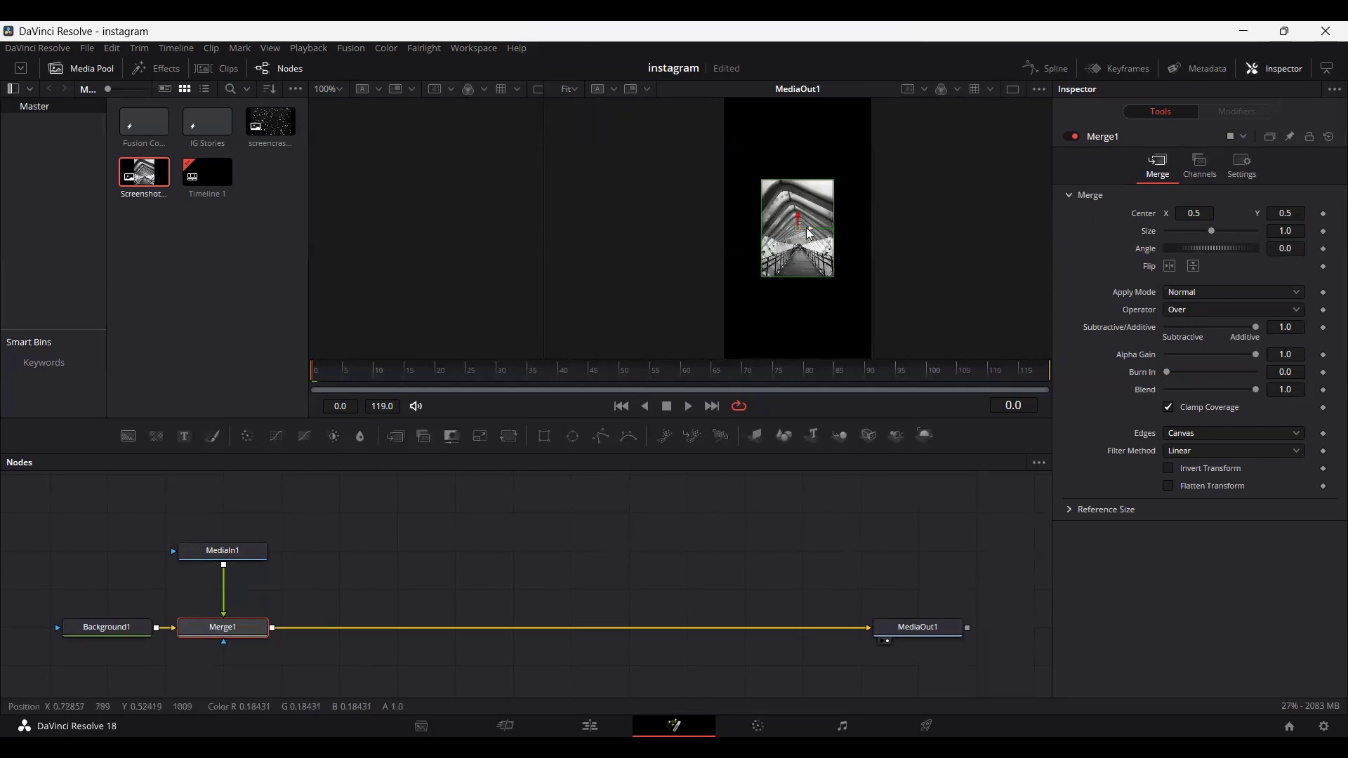
- Enlarge the Screenshot photo through Merge1's Size so it fills the frame
{"action": "scroll", "coordinate": [810, 234], "scroll_direction": "down", "scroll_amount": 1}
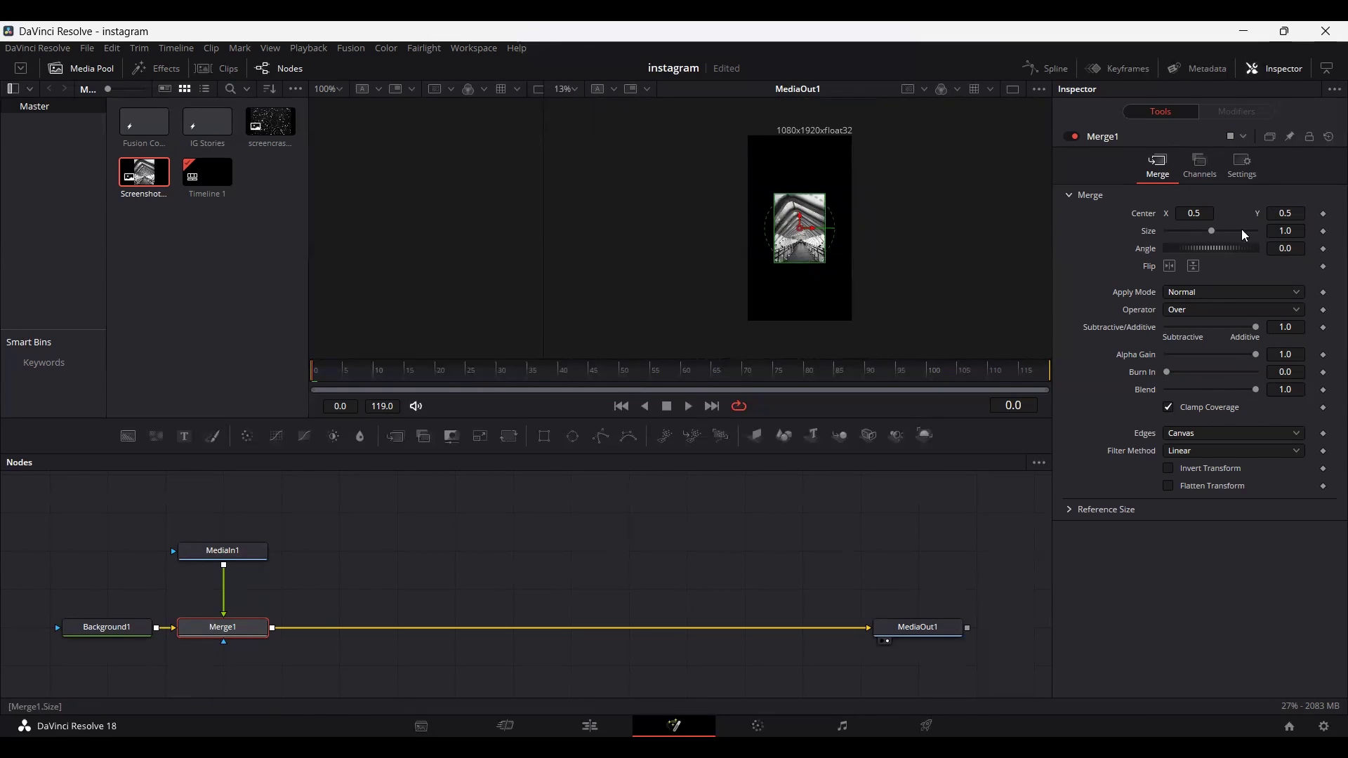
{"action": "left_click_drag", "start_coordinate": [1211, 232], "coordinate": [1233, 234]}
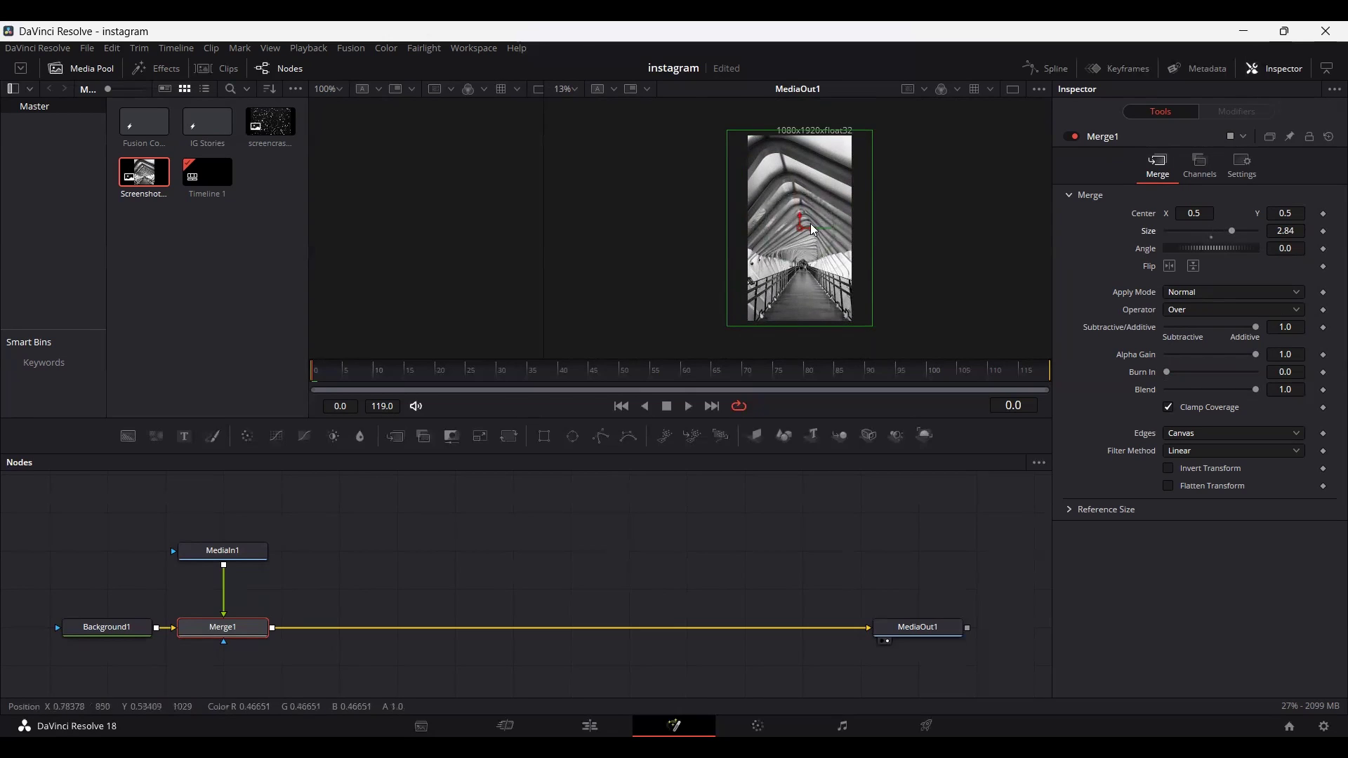
{"action": "scroll", "coordinate": [813, 229], "scroll_direction": "up", "scroll_amount": 1}
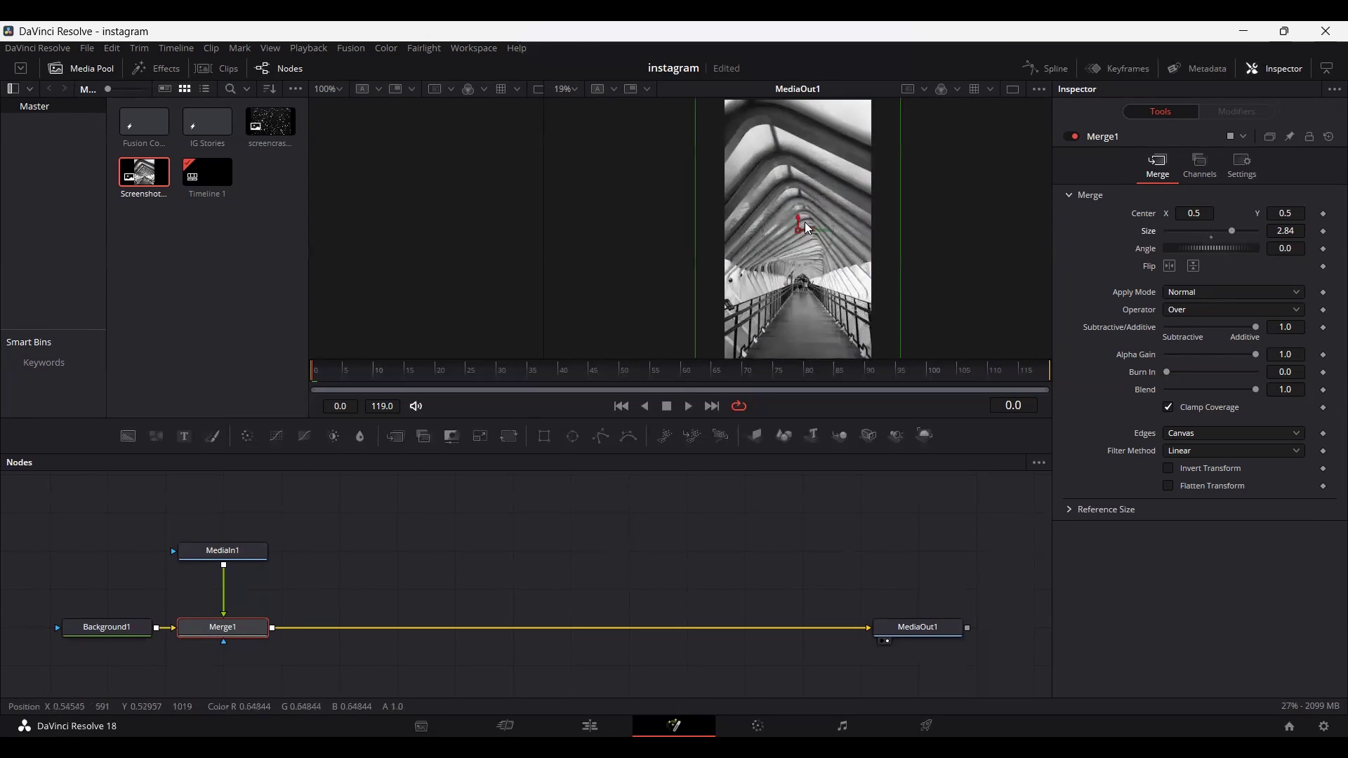
{"action": "left_click", "coordinate": [386, 515]}
{"action": "left_click", "coordinate": [222, 632]}
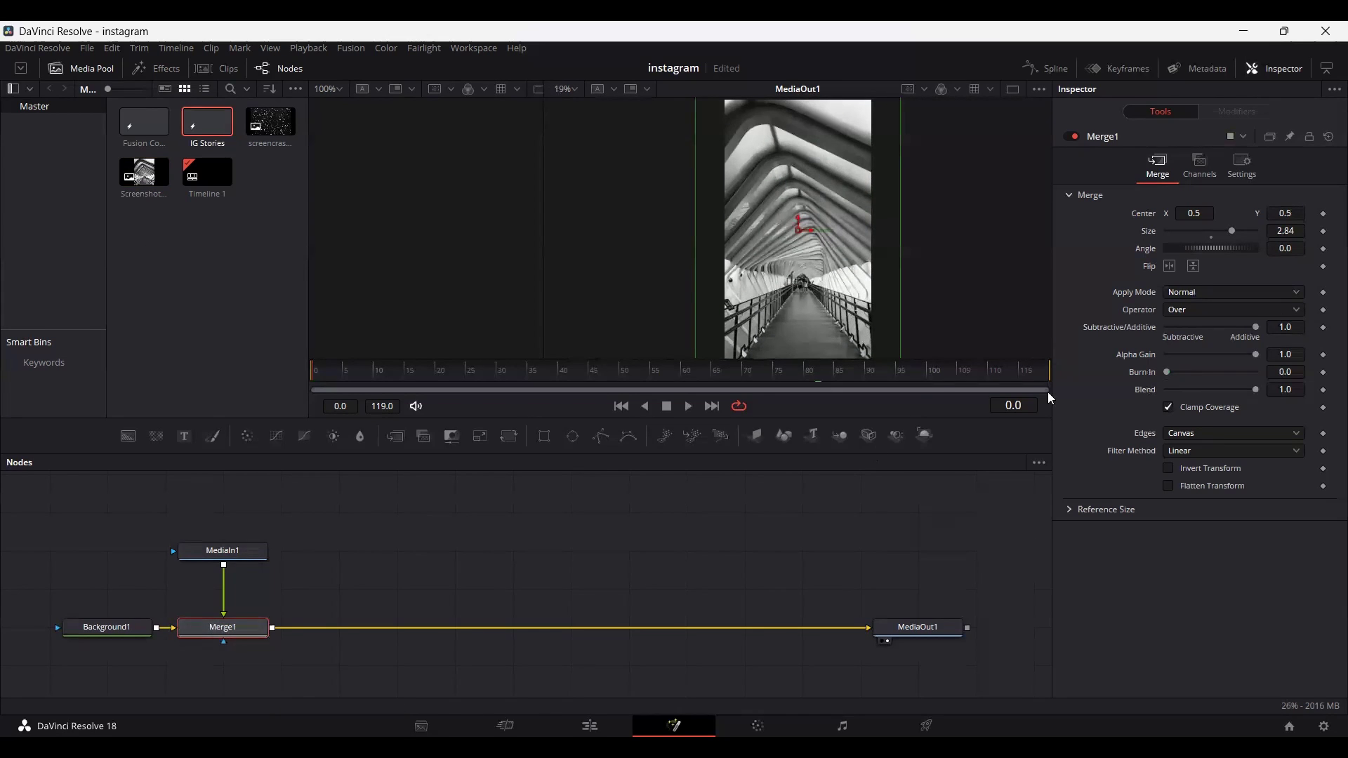
- Keyframe Merge1 Size from 5 at frame 0 to 3 at frame 20
{"action": "left_click", "coordinate": [1298, 230]}
{"action": "type", "text": "3"}
{"action": "key", "text": "Return"}
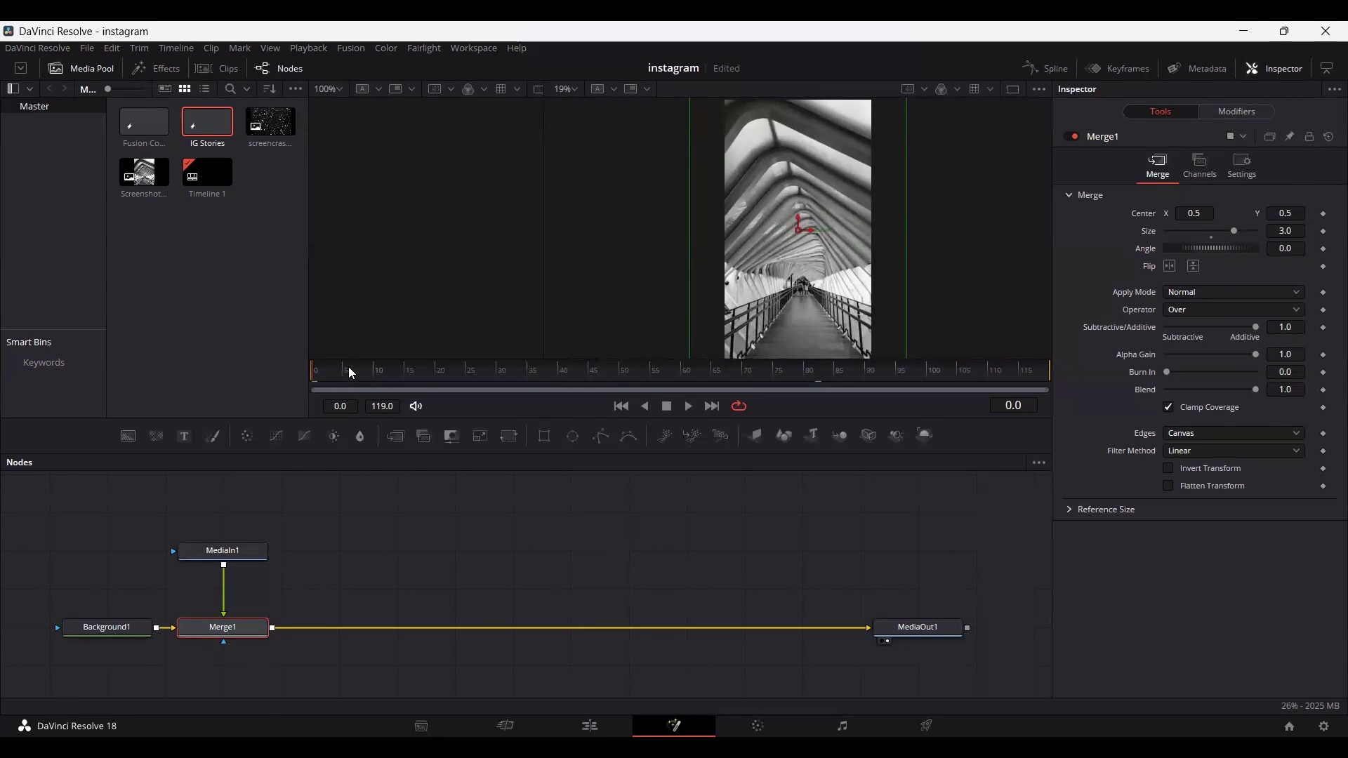
{"action": "left_click_drag", "start_coordinate": [351, 373], "coordinate": [437, 384]}
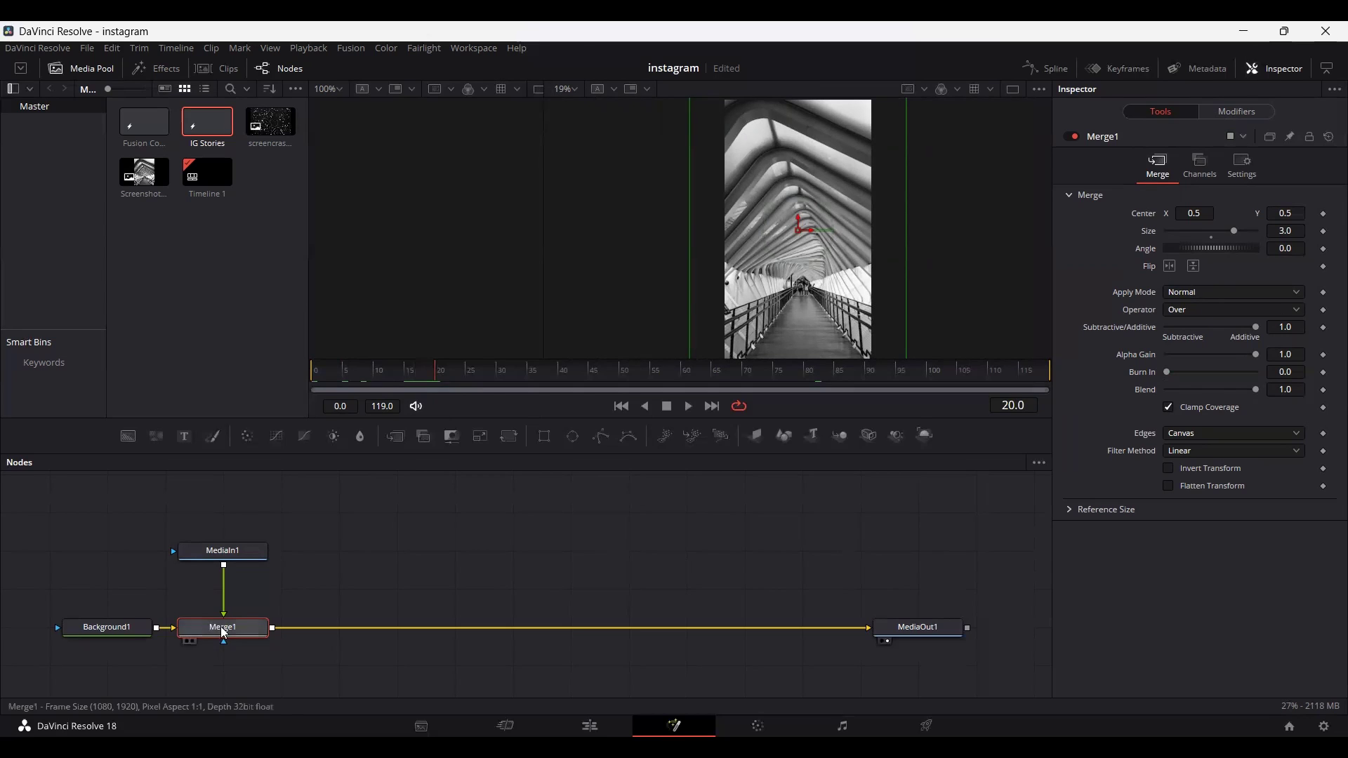
{"action": "left_click", "coordinate": [1322, 232]}
{"action": "left_click_drag", "start_coordinate": [385, 382], "coordinate": [257, 386]}
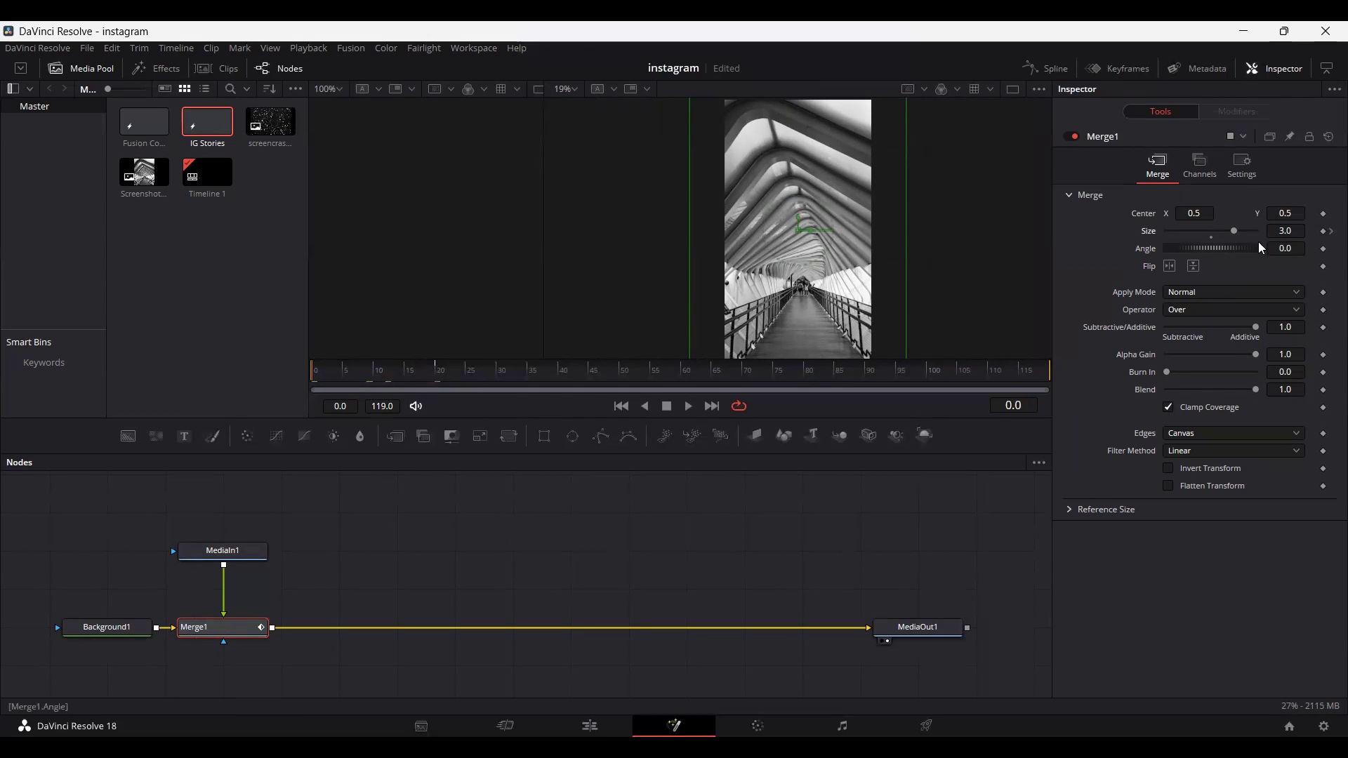
{"action": "left_click", "coordinate": [1277, 232]}
{"action": "type", "text": "5"}
{"action": "key", "text": "Return"}
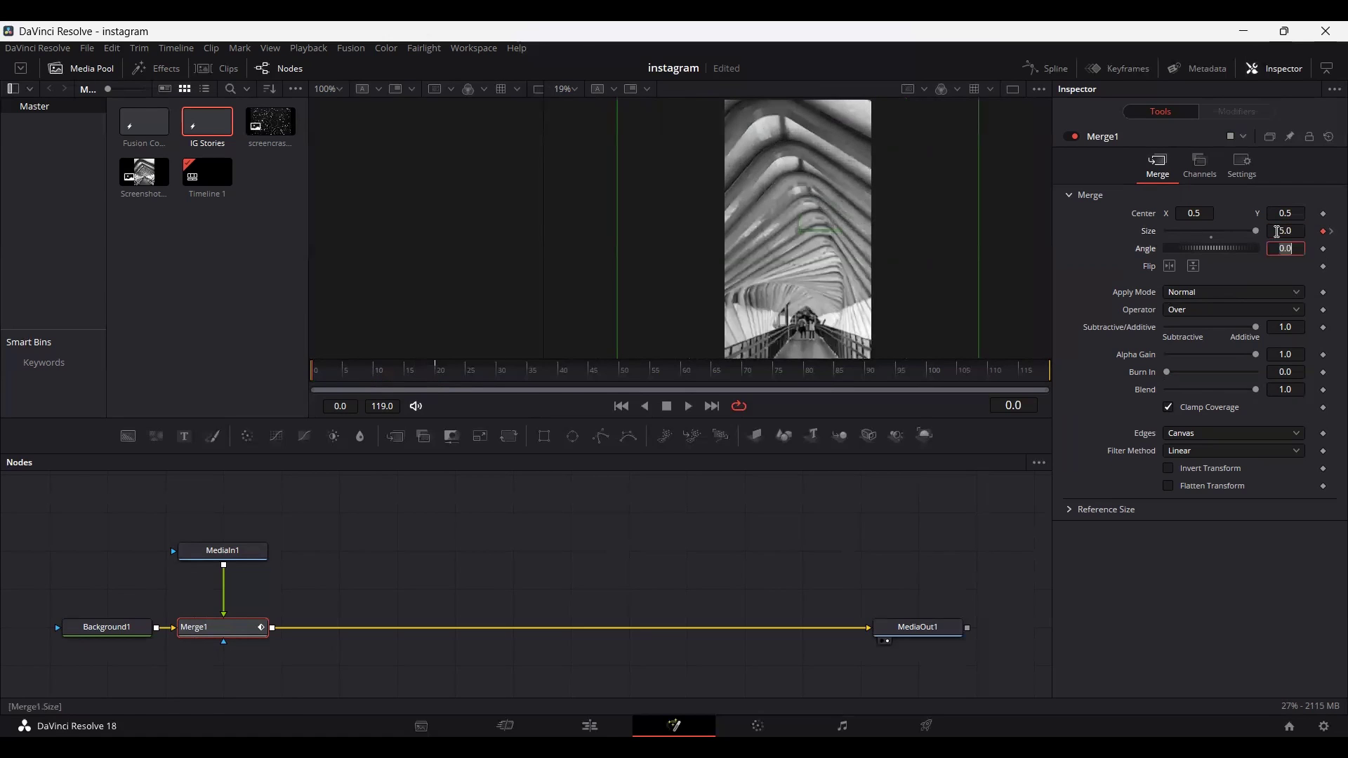
- Play back the size animation and add a second Background node to the chain
{"action": "left_click", "coordinate": [342, 545]}
{"action": "key", "text": "space"}
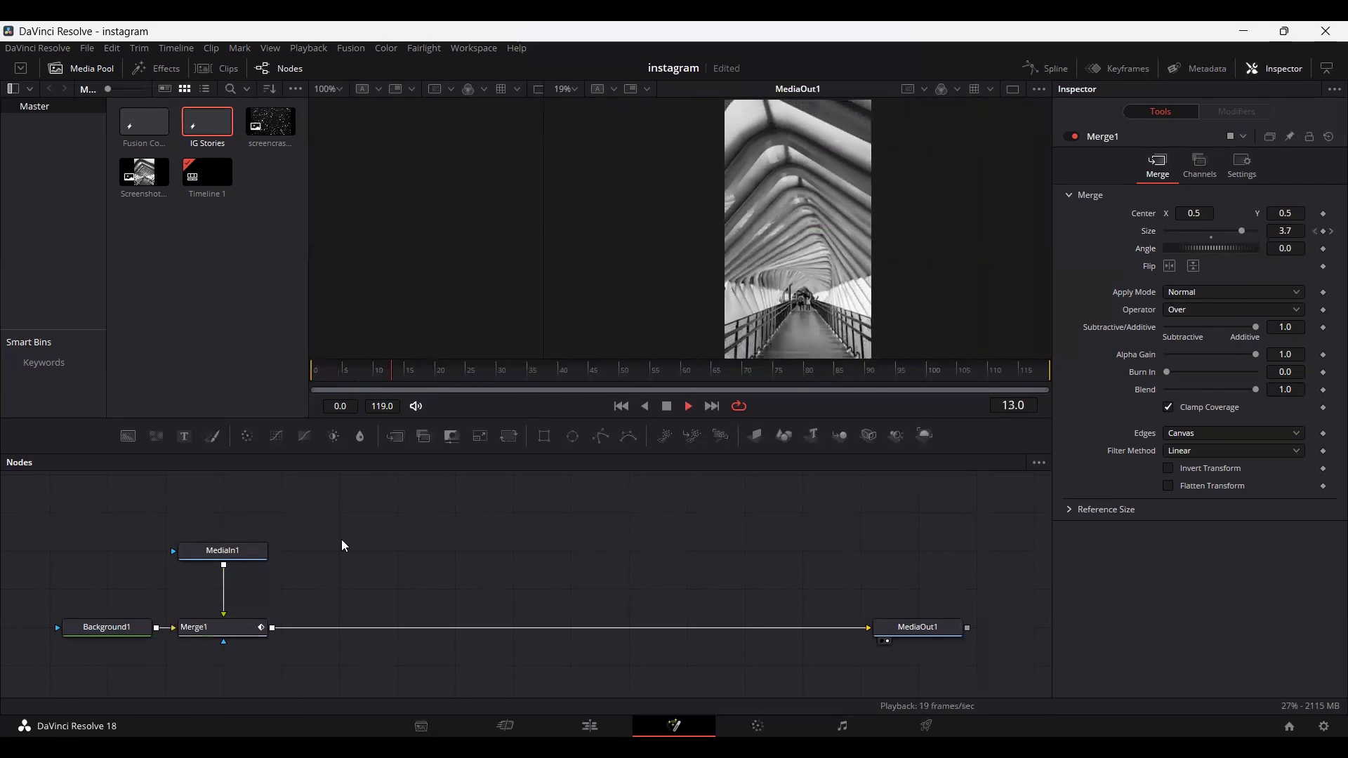
{"action": "left_click_drag", "start_coordinate": [137, 441], "coordinate": [274, 628]}
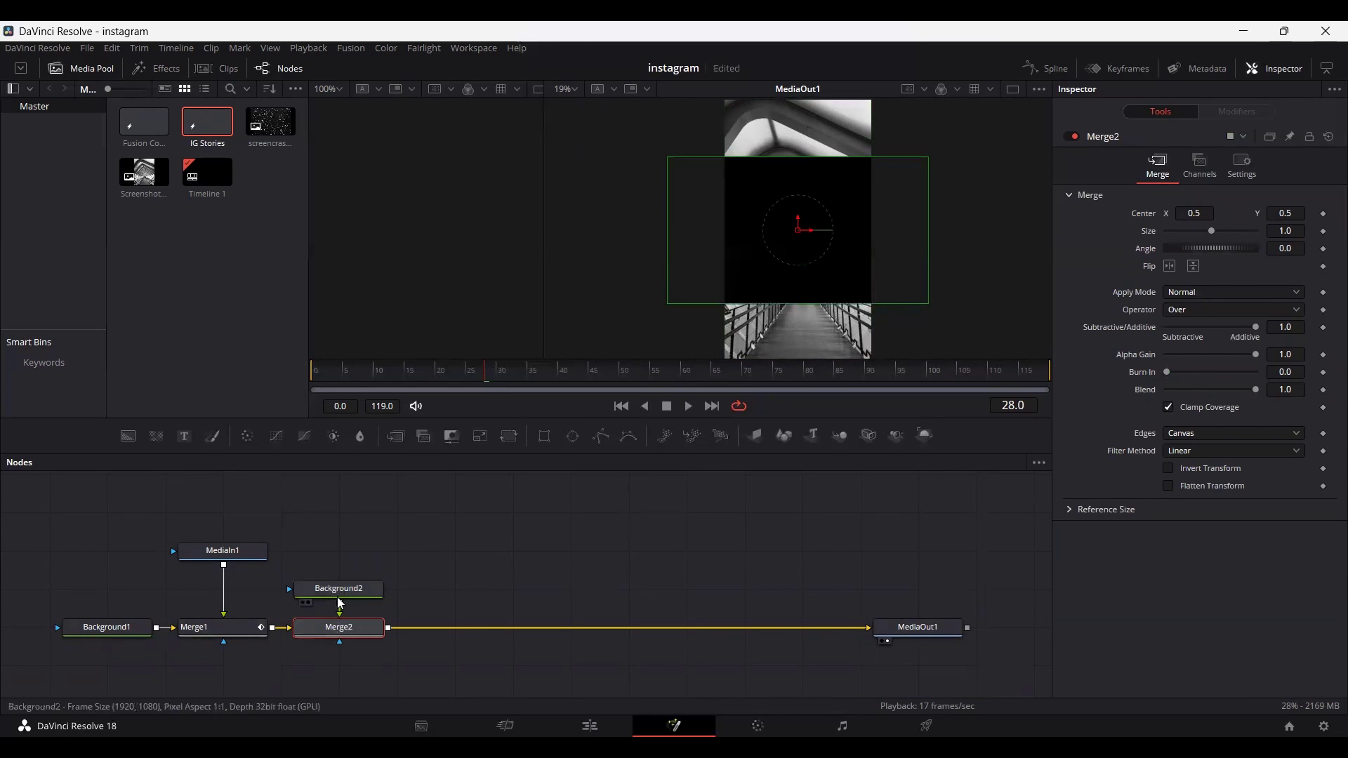
- Set Merge2's Angle to 90 degrees
{"action": "left_click", "coordinate": [341, 598]}
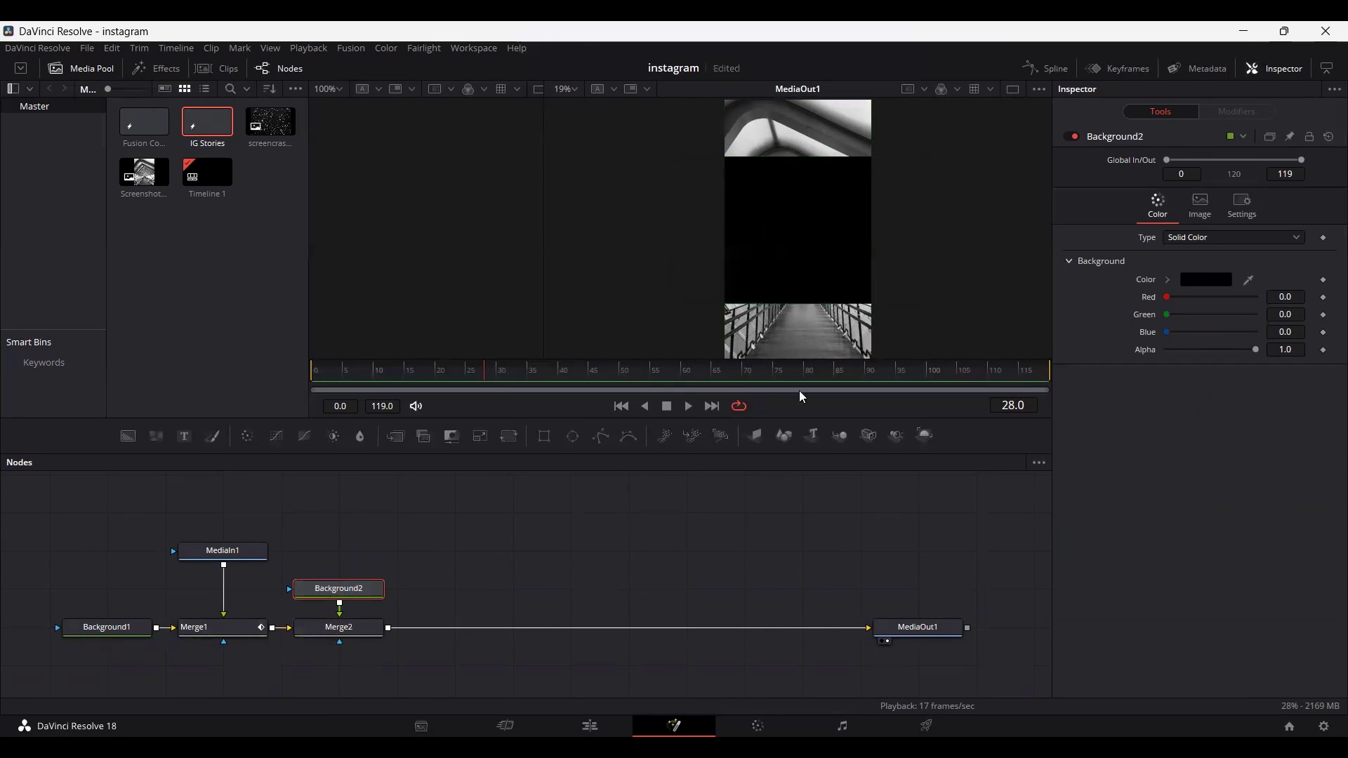
{"action": "left_click", "coordinate": [339, 629]}
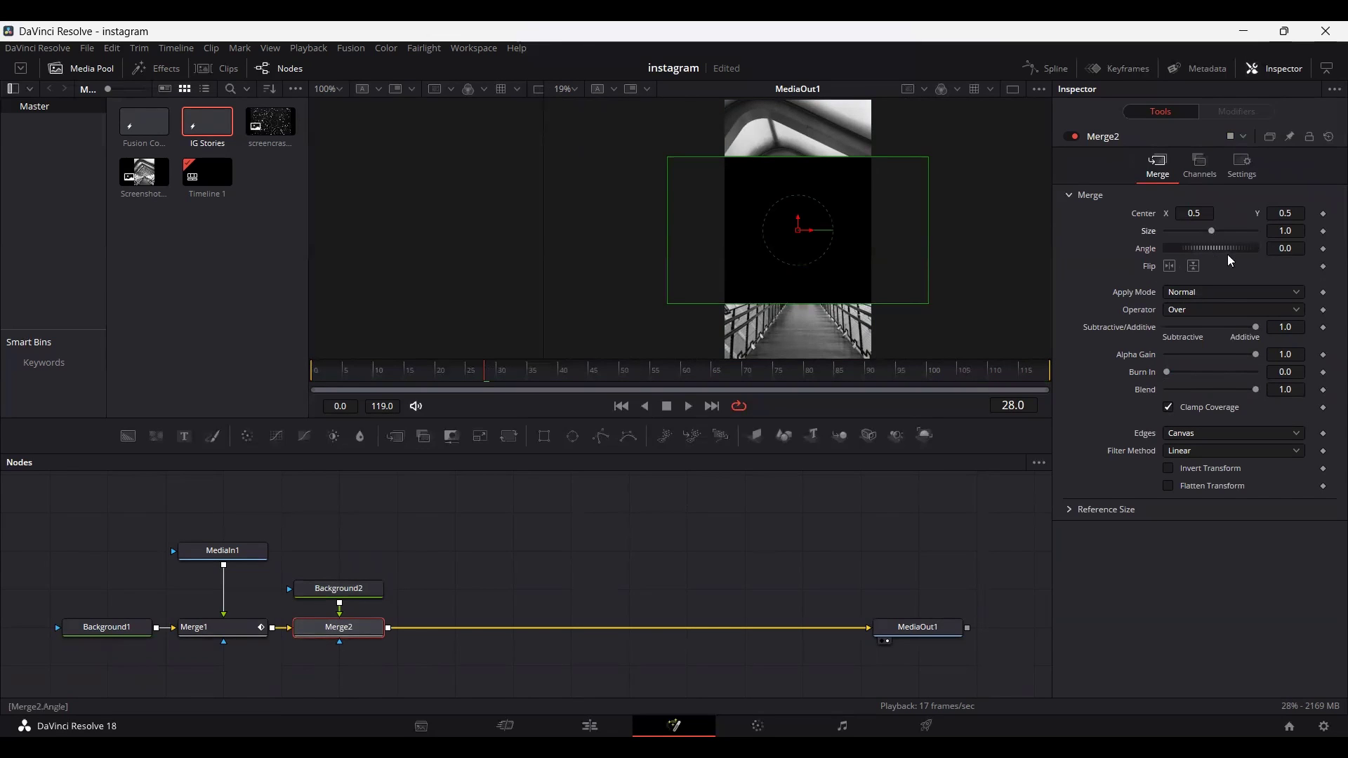
{"action": "left_click", "coordinate": [1293, 250]}
{"action": "type", "text": "90"}
{"action": "key", "text": "Tab"}
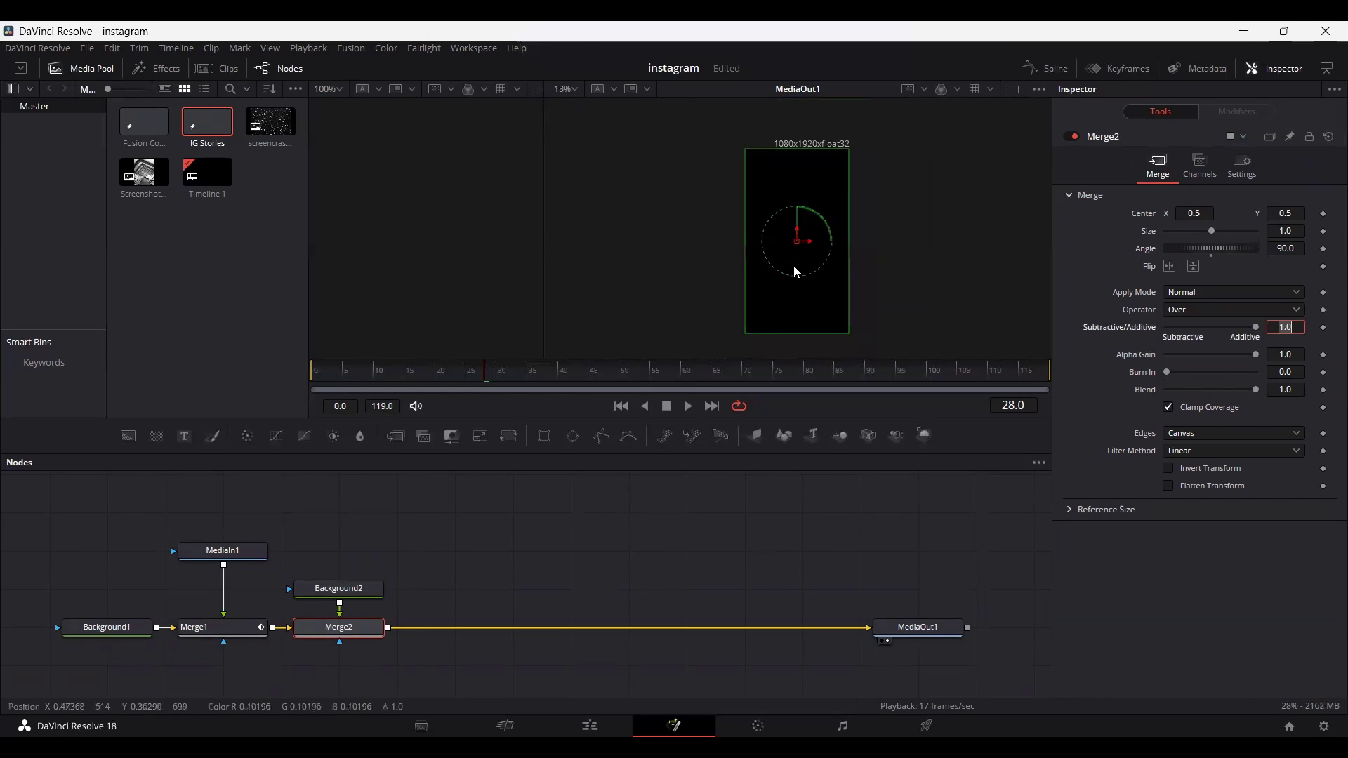
- Change Background2's colour to white
{"action": "left_click", "coordinate": [335, 595]}
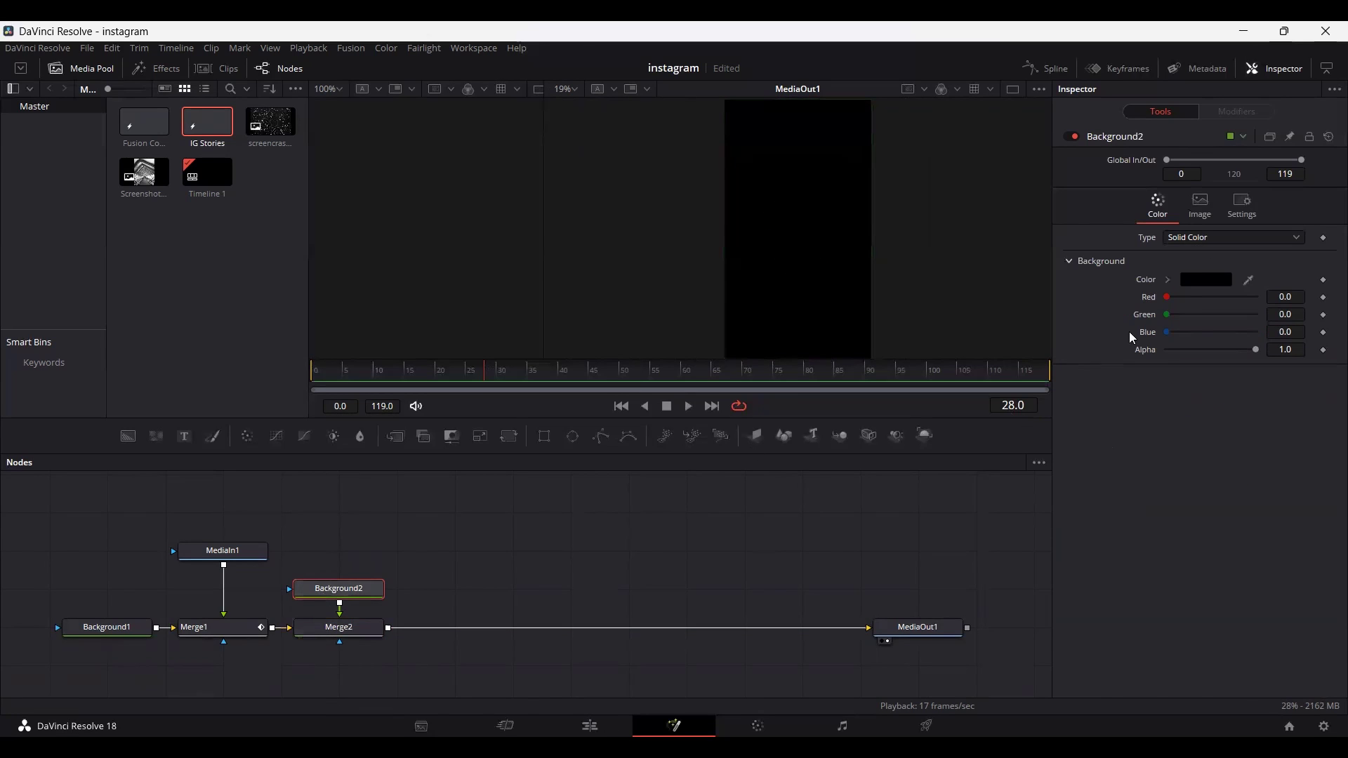
{"action": "left_click", "coordinate": [1202, 280]}
{"action": "left_click_drag", "start_coordinate": [832, 401], "coordinate": [832, 266]}
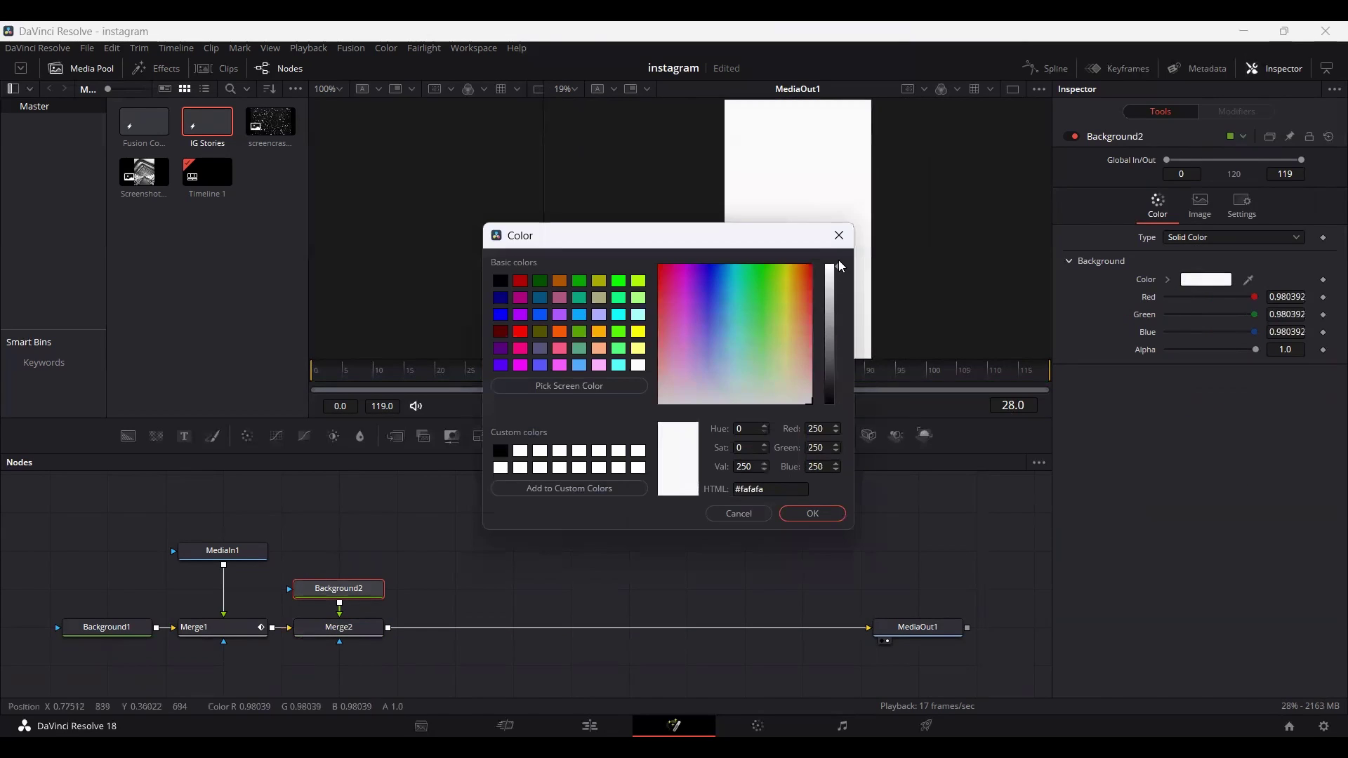
{"action": "left_click", "coordinate": [835, 518]}
- Keyframe Merge2 Blend from 1.0 at frame 0 to 0.0 at frame 15 and preview the fade
{"action": "left_click", "coordinate": [346, 630]}
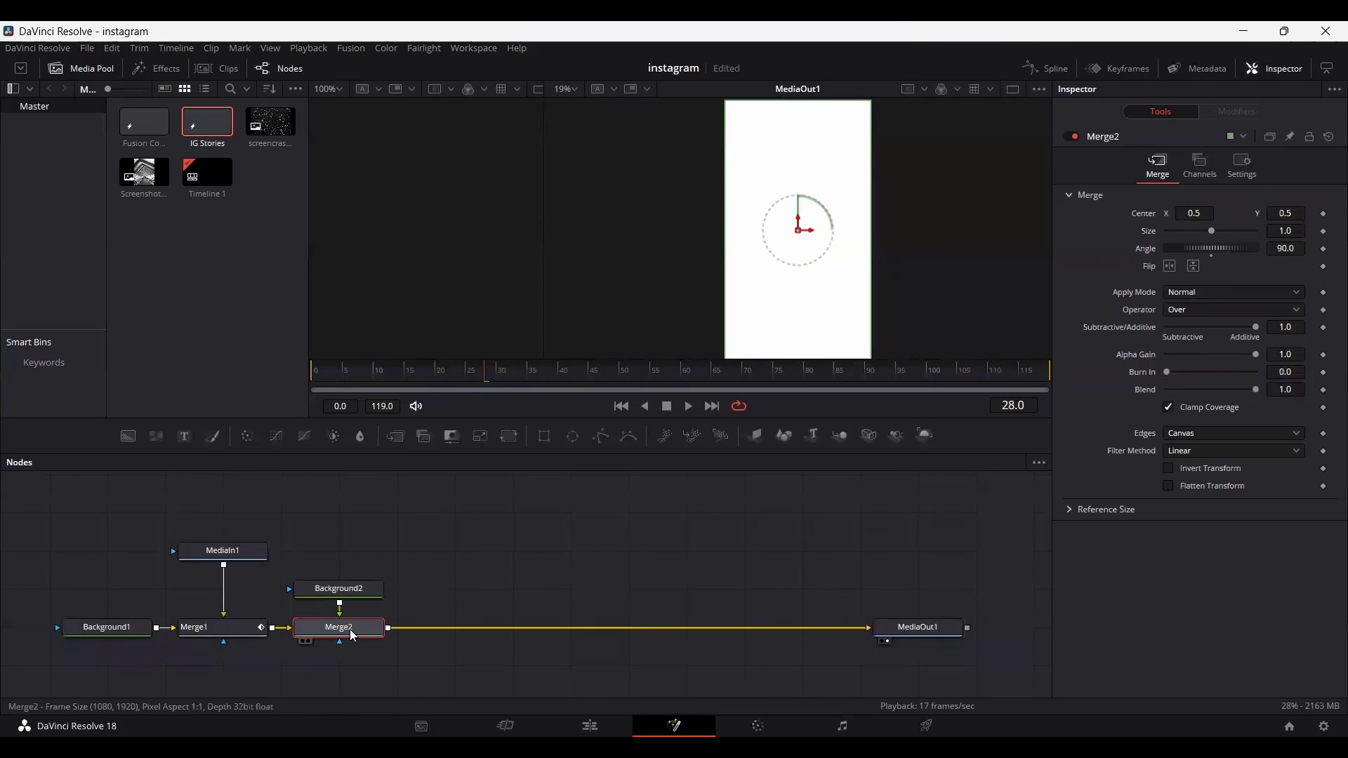
{"action": "left_click", "coordinate": [315, 372]}
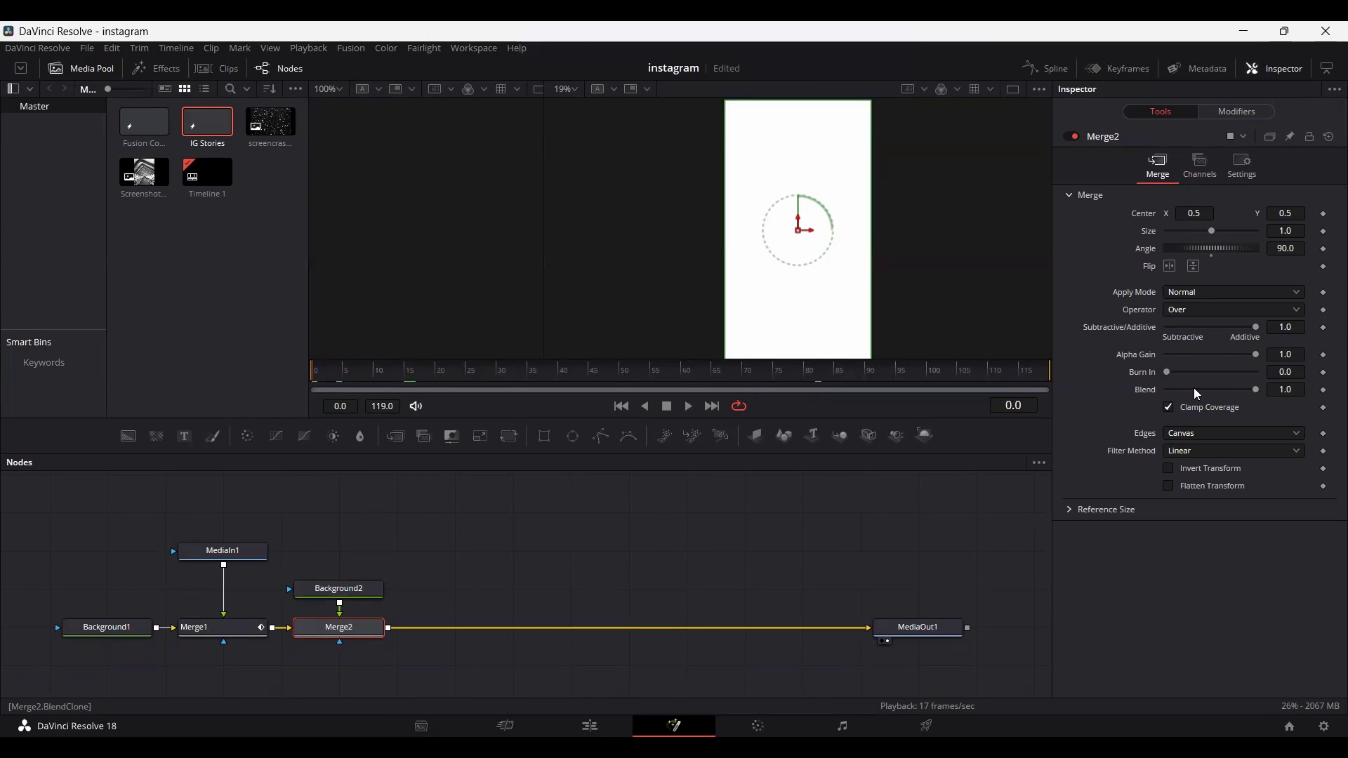
{"action": "left_click", "coordinate": [1323, 390]}
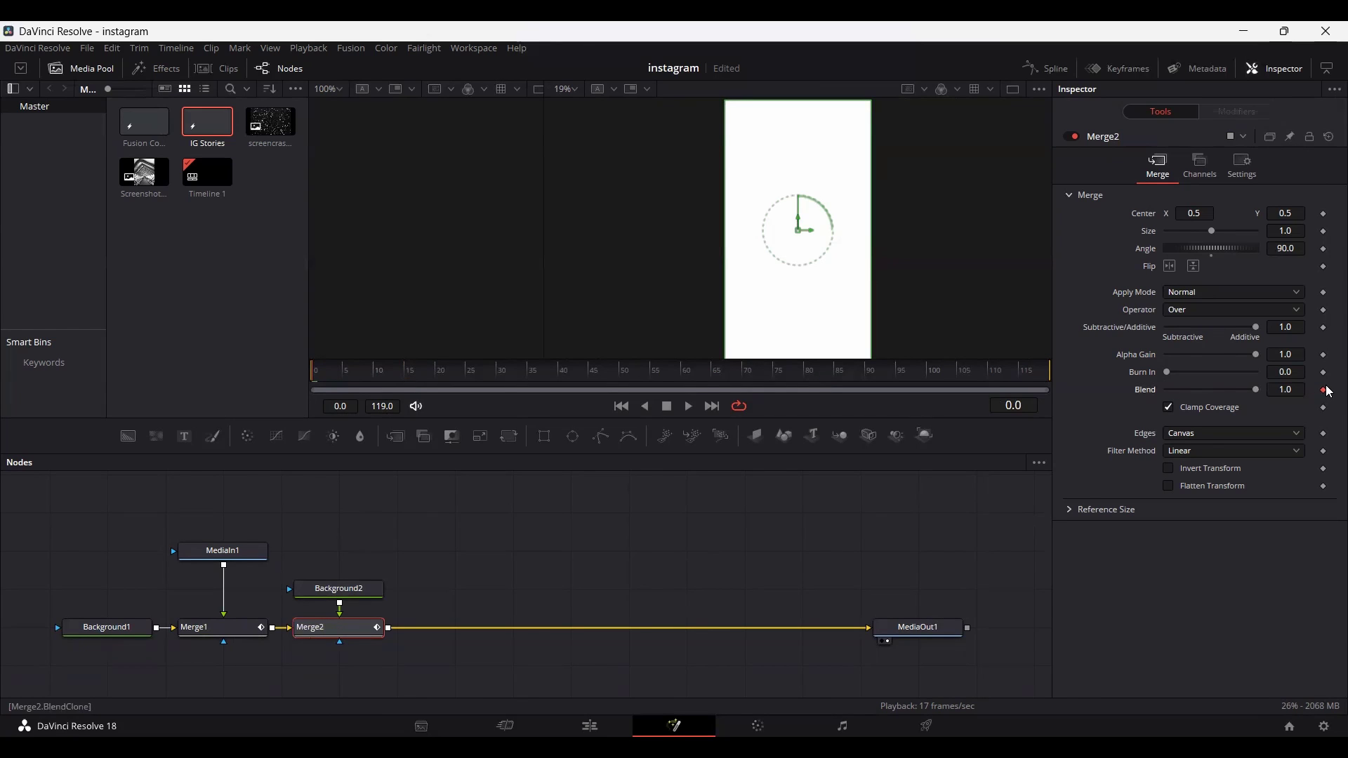
{"action": "key", "text": "space"}
{"action": "left_click_drag", "start_coordinate": [1255, 389], "coordinate": [1137, 407]}
{"action": "left_click", "coordinate": [363, 380]}
{"action": "left_click", "coordinate": [482, 533]}
{"action": "key", "text": "space"}
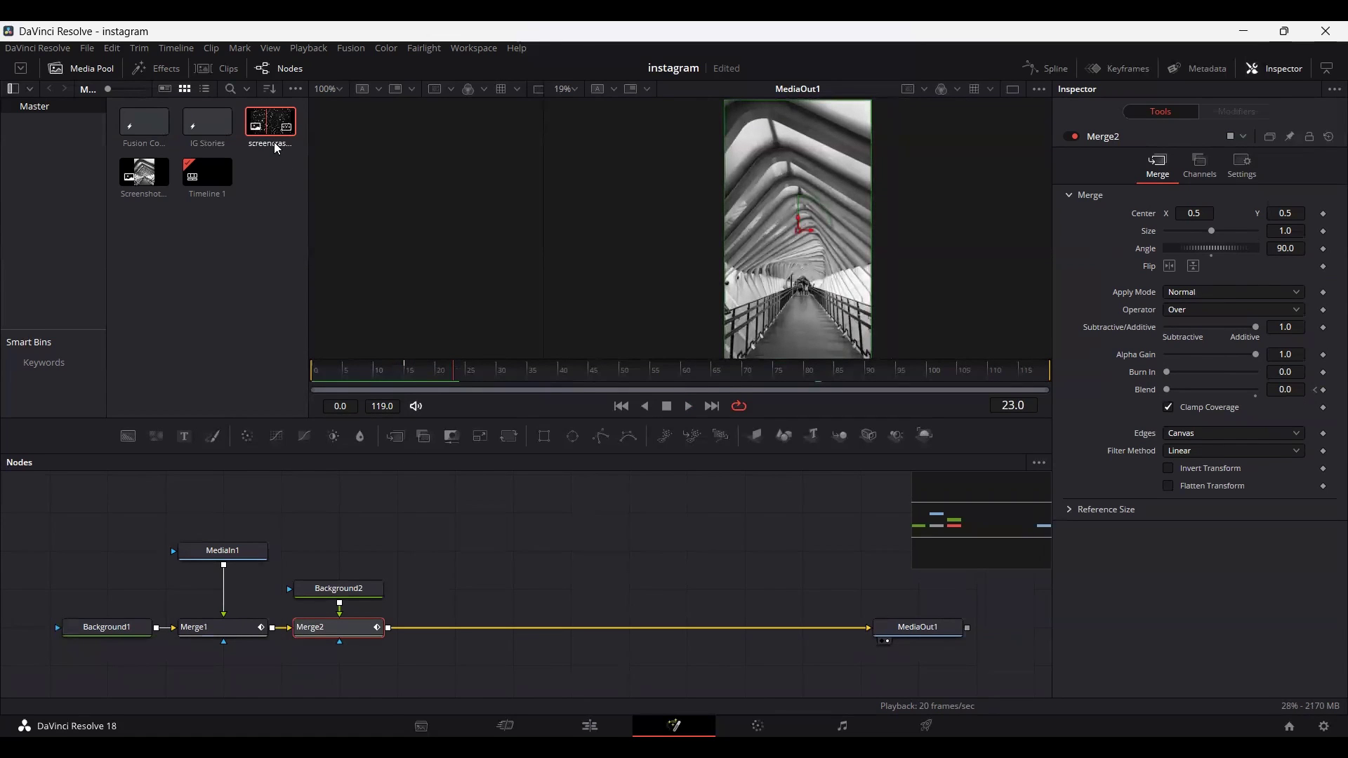
- Merge the screencrash clip in via Merge3 with Angle 90 and Lighten apply mode
{"action": "left_click_drag", "start_coordinate": [453, 574], "coordinate": [390, 631]}
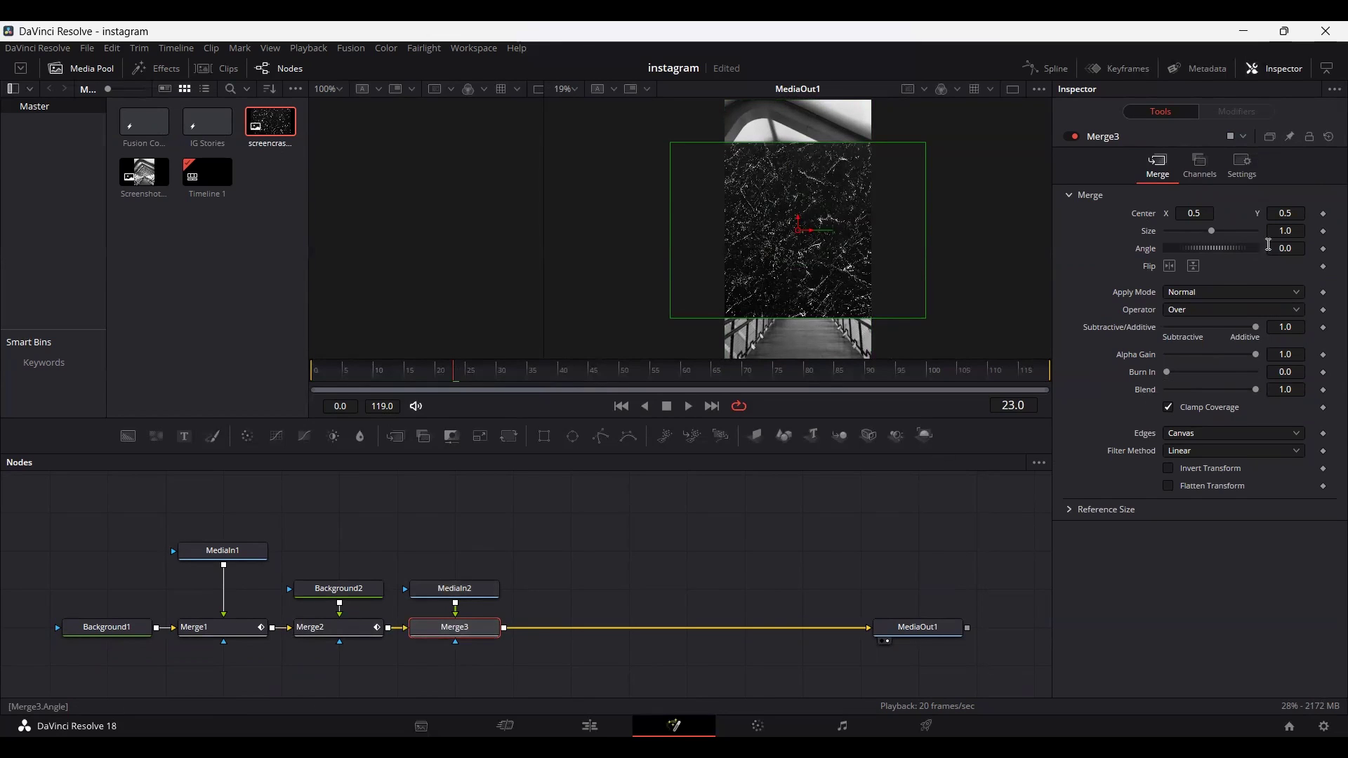
{"action": "left_click", "coordinate": [1286, 249]}
{"action": "type", "text": "90"}
{"action": "key", "text": "Tab"}
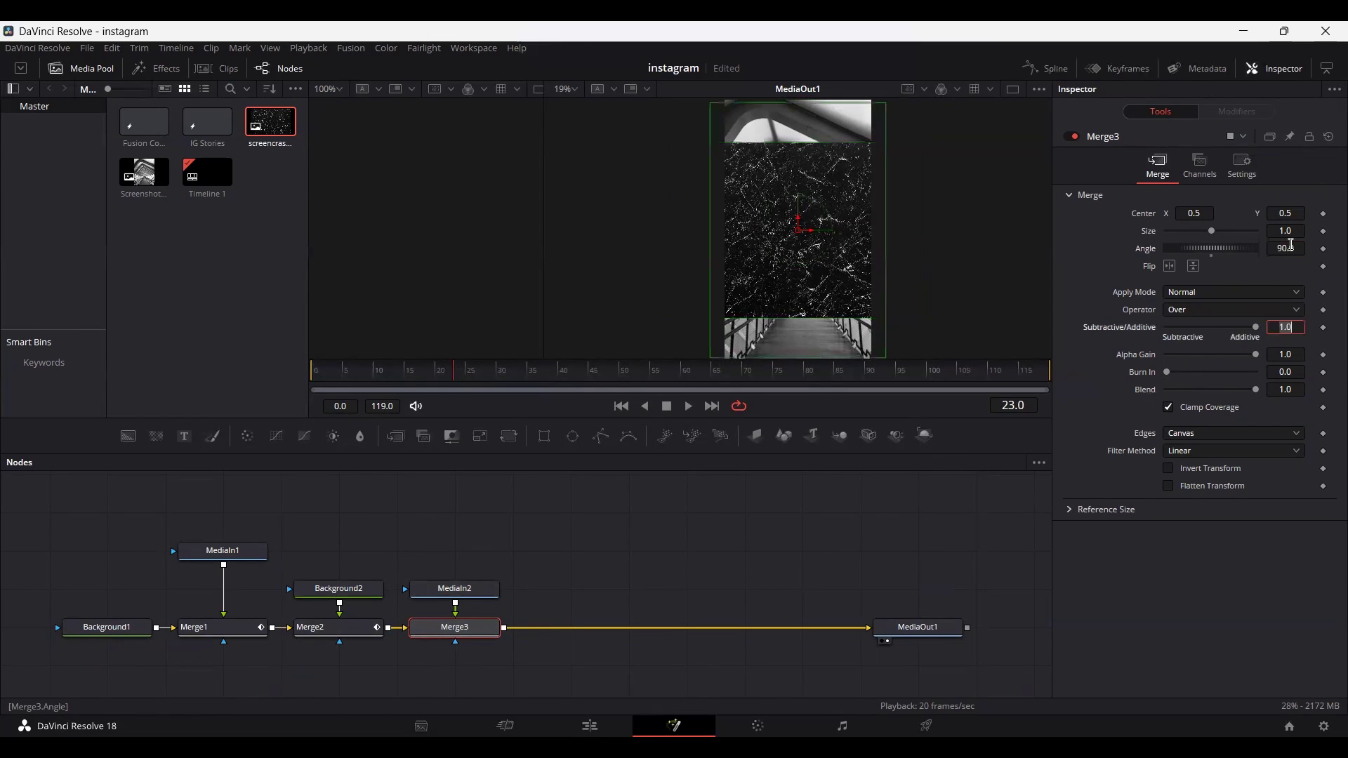
{"action": "left_click", "coordinate": [1197, 294]}
{"action": "left_click", "coordinate": [1201, 449]}
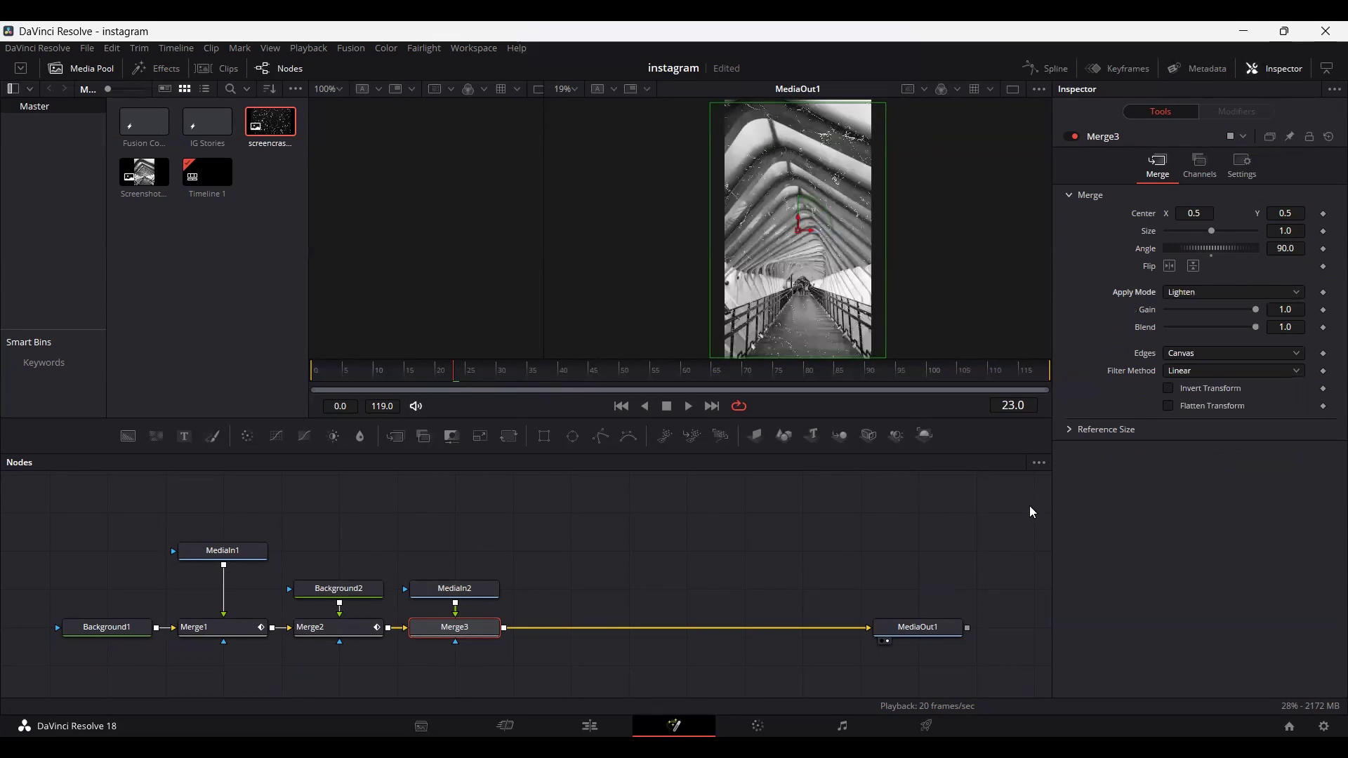
{"action": "left_click", "coordinate": [676, 542]}
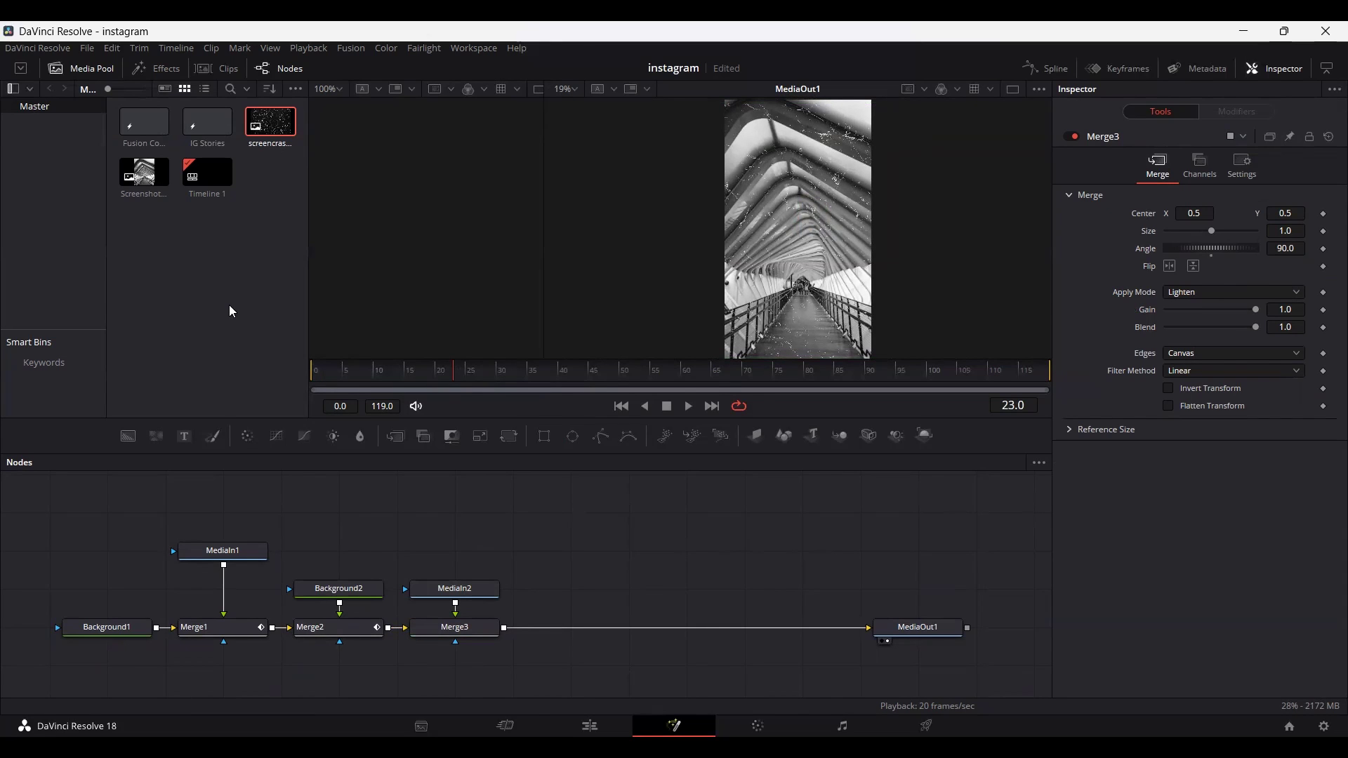
- Insert a Vignette node between Merge3 and MediaOut1
{"action": "key", "text": "Left"}
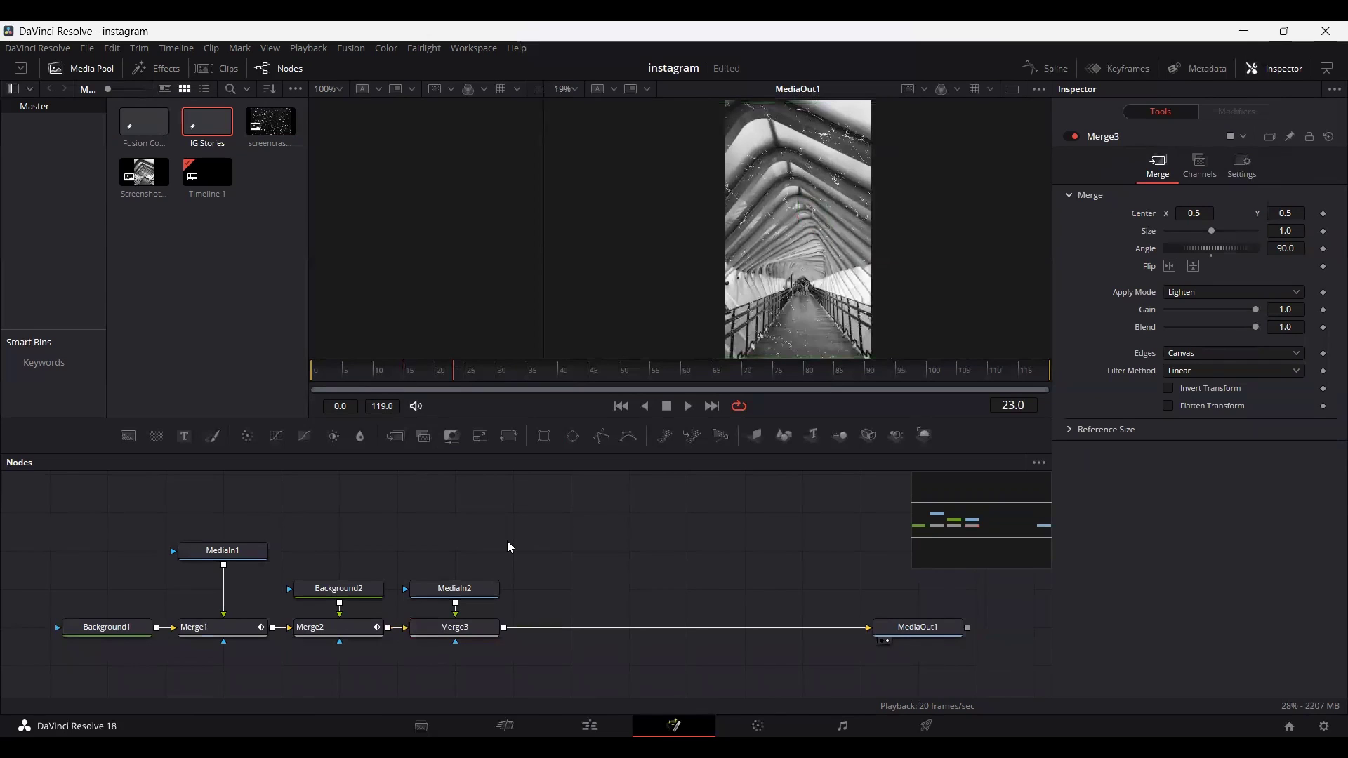
{"action": "key", "text": "shift+space"}
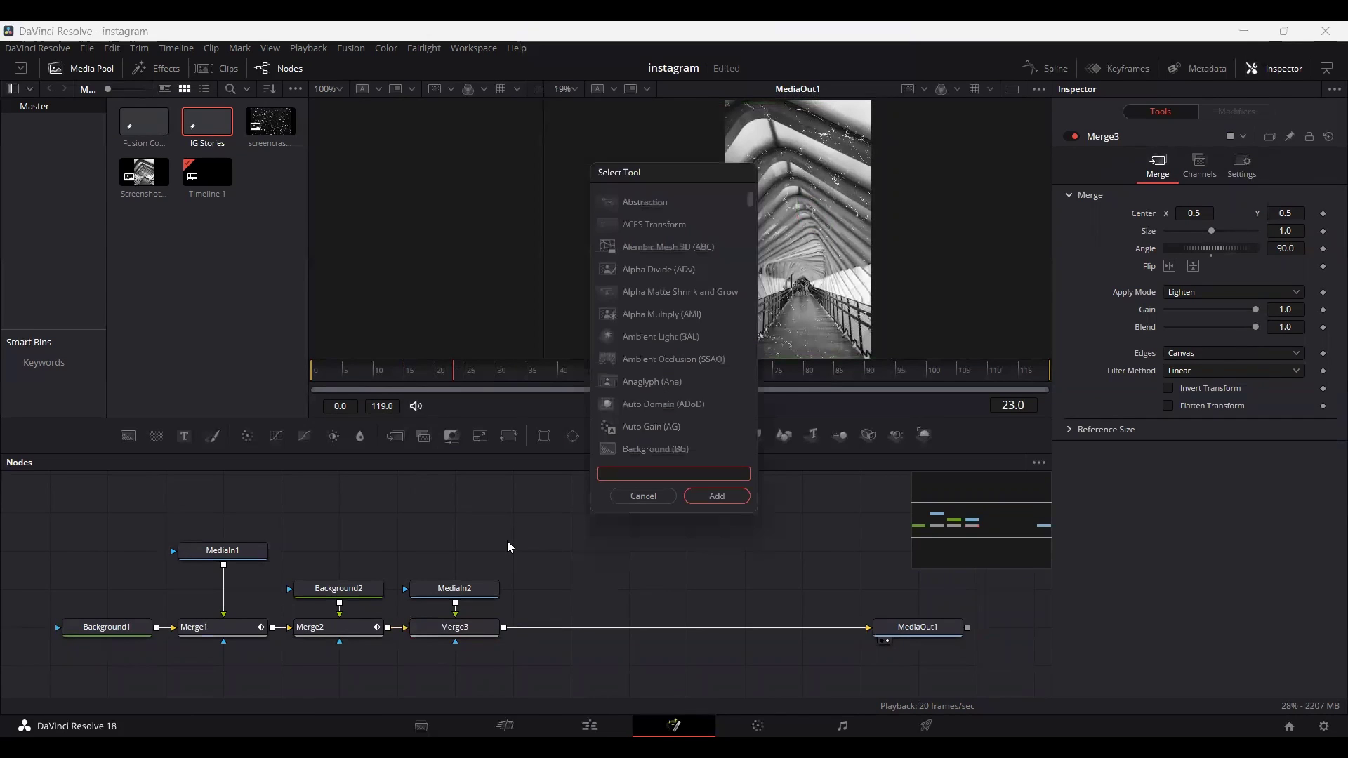
{"action": "type", "text": "vin"}
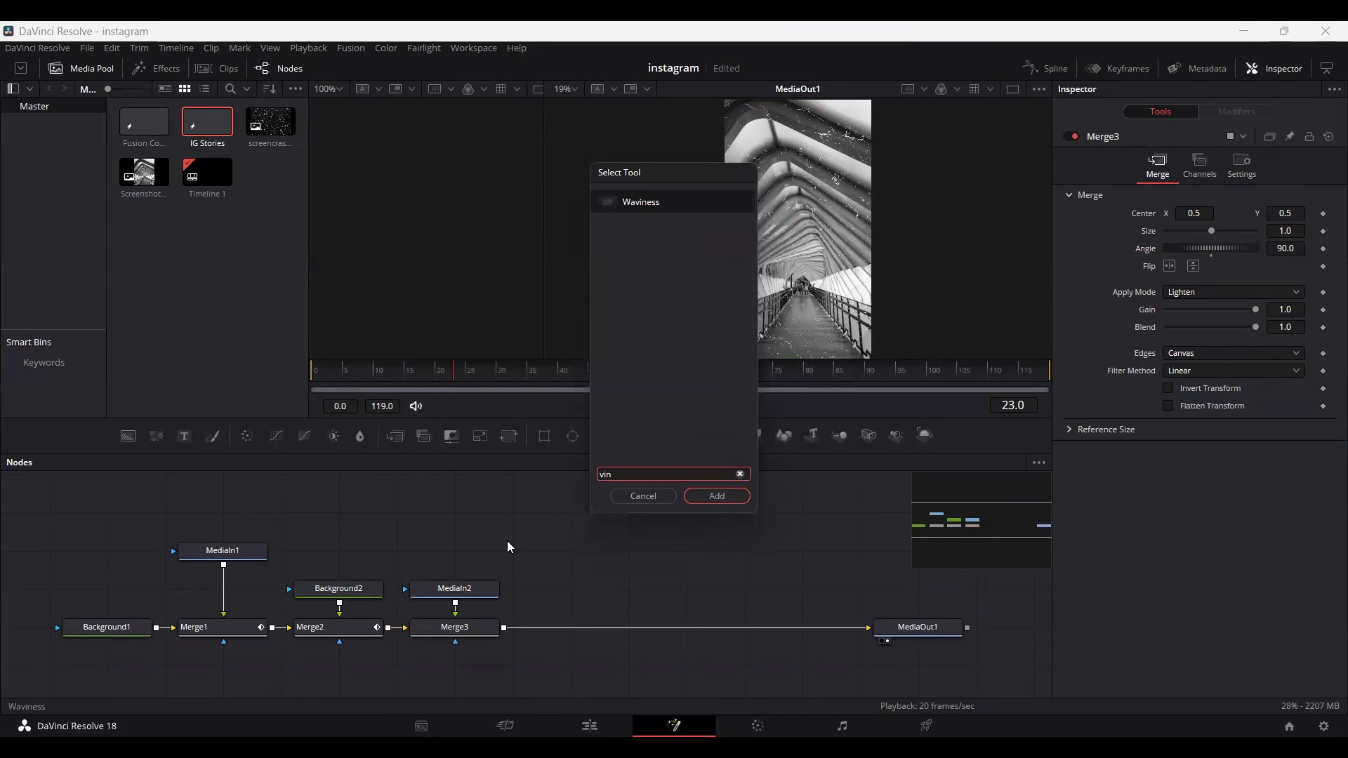
{"action": "key", "text": "BackSpace"}
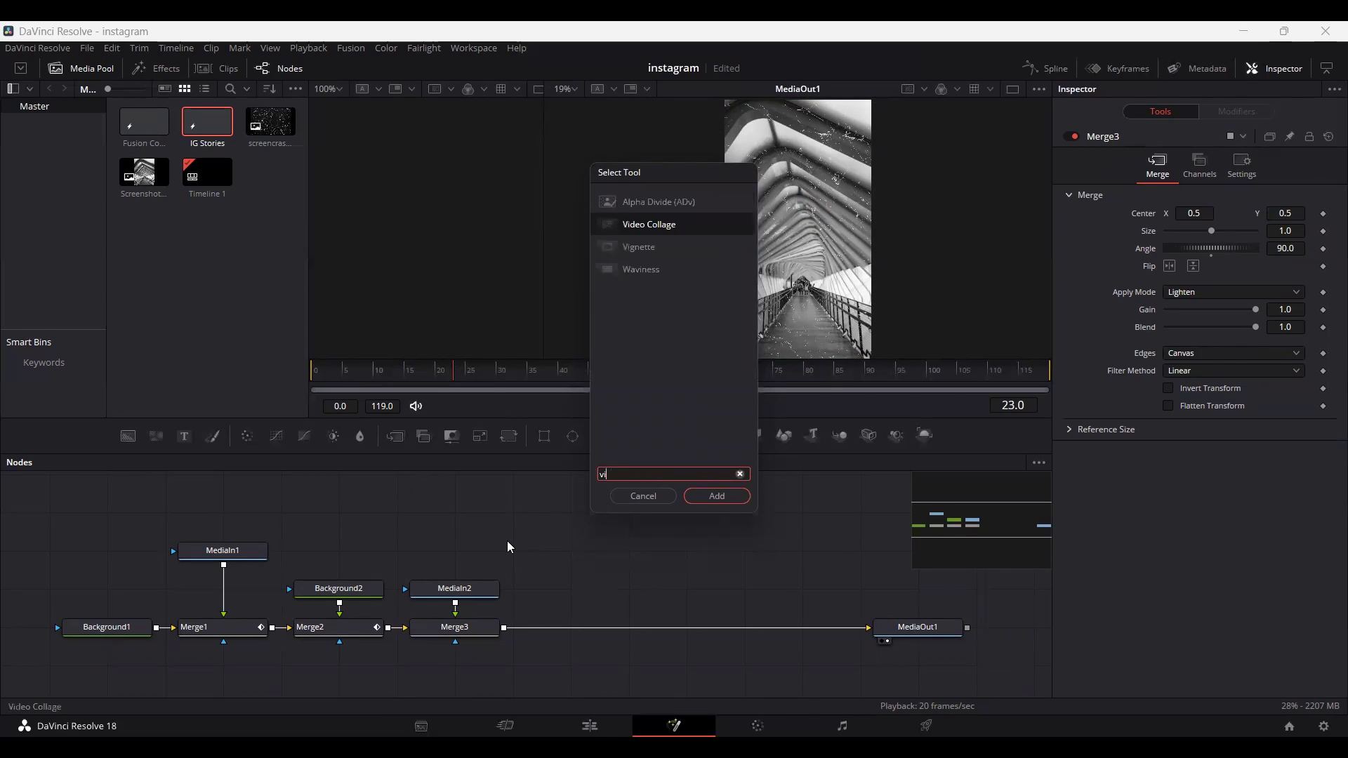
{"action": "left_click", "coordinate": [643, 249]}
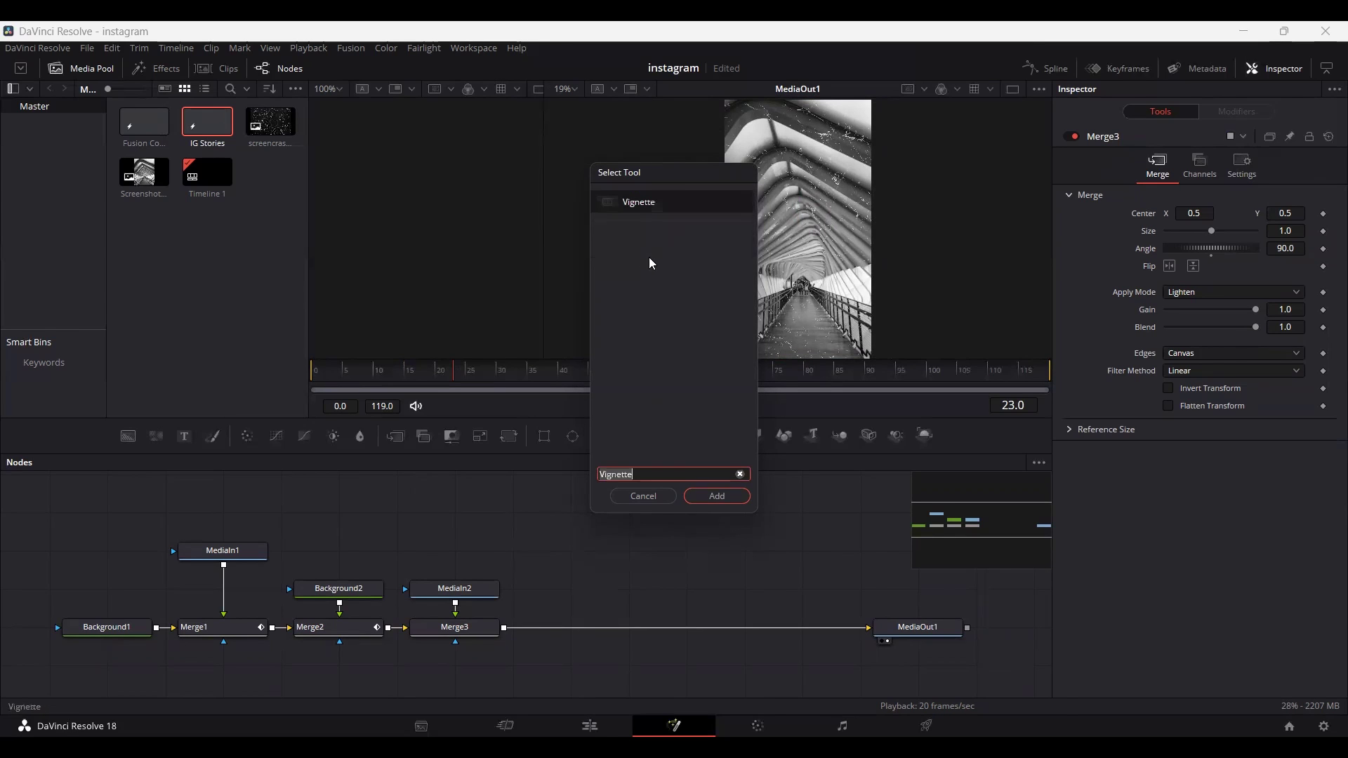
{"action": "left_click", "coordinate": [712, 497]}
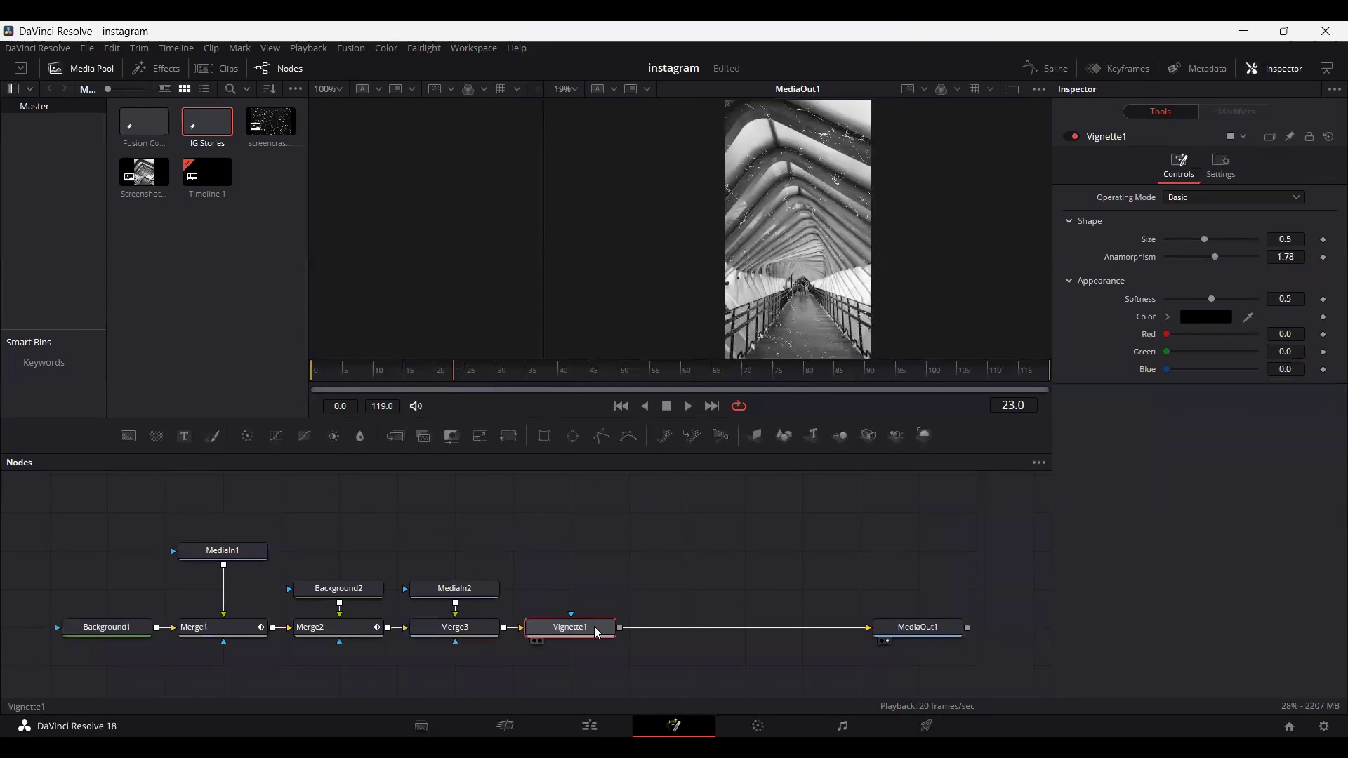
{"action": "mouse_move", "coordinate": [589, 637]}
{"action": "left_mouse_down"}
{"action": "mouse_move", "coordinate": [644, 596]}
{"action": "mouse_move", "coordinate": [586, 641]}
{"action": "left_mouse_up"}
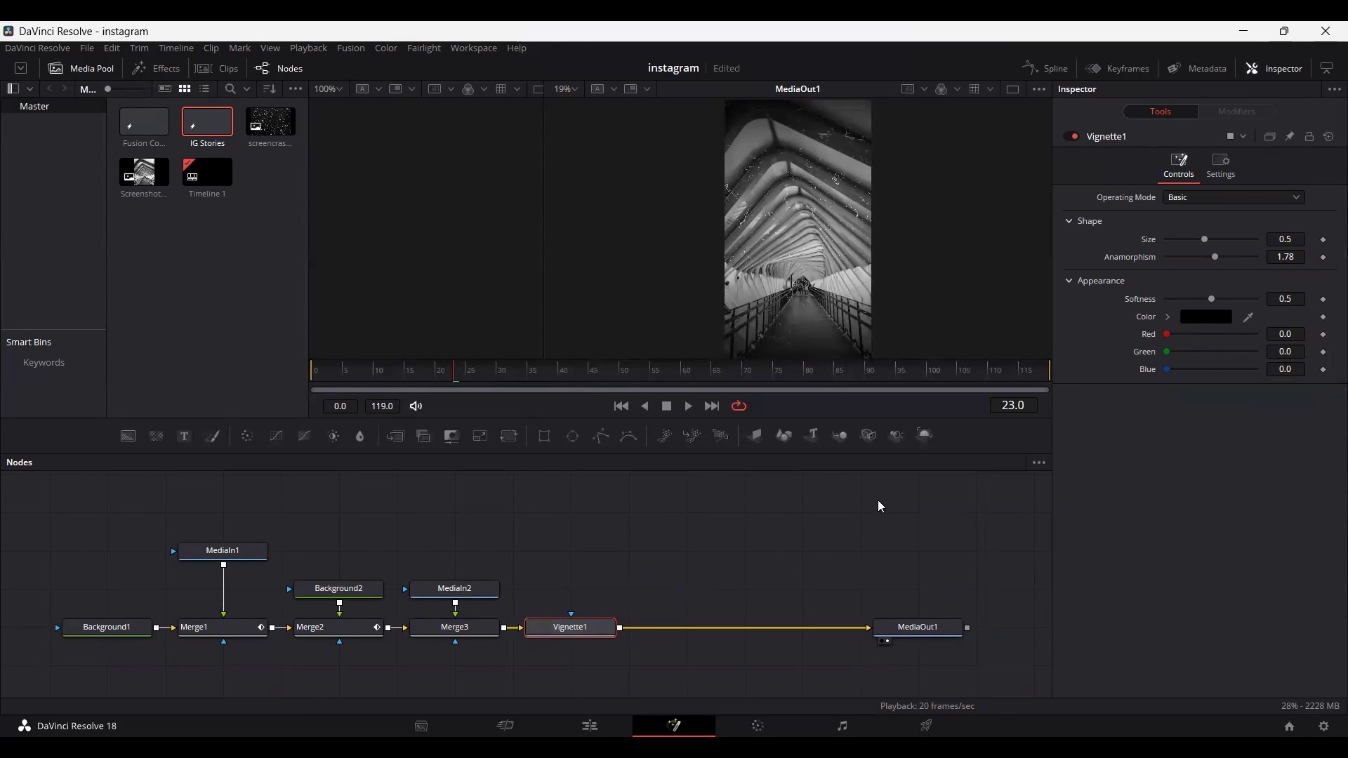
- Set Vignette1's Size to 0.4
{"action": "left_click", "coordinate": [1303, 239]}
{"action": "key", "text": "BackSpace"}
{"action": "type", "text": "4"}
{"action": "key", "text": "Return"}
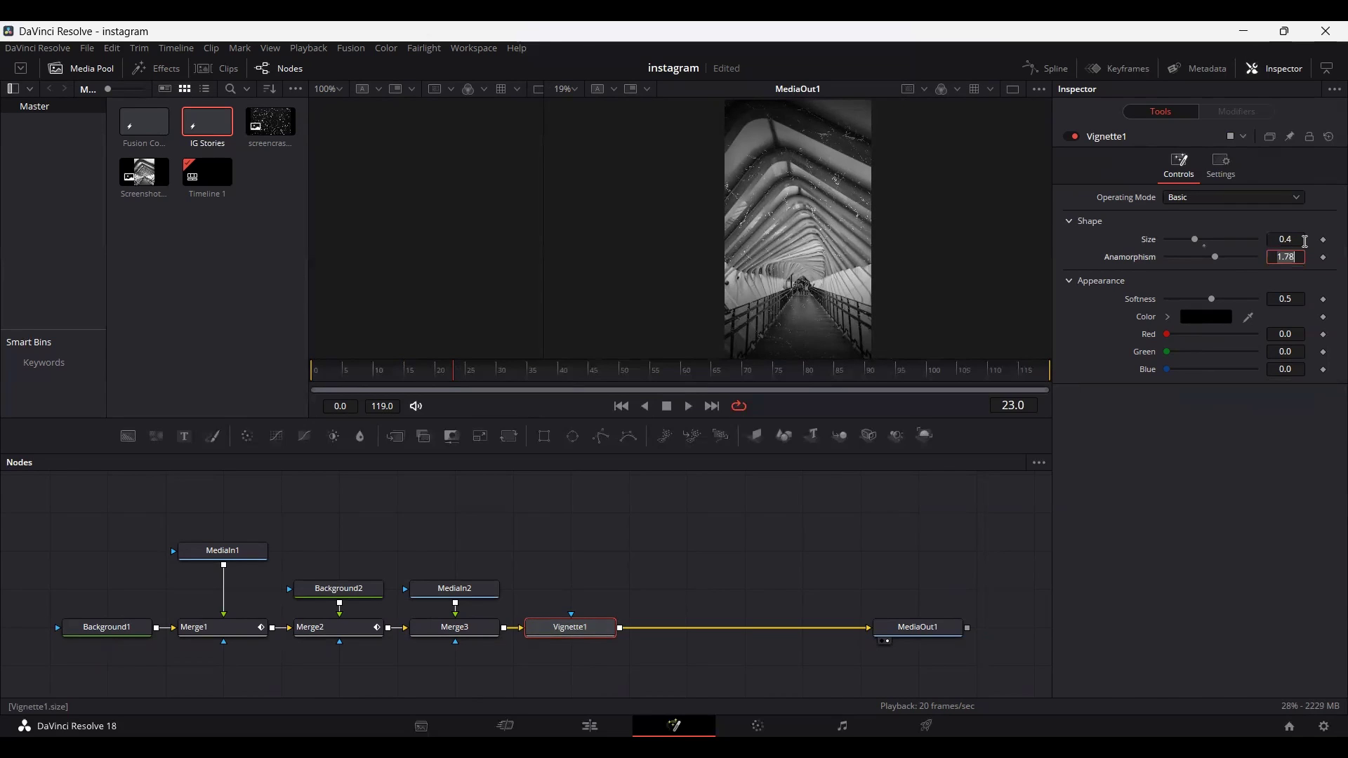
{"action": "left_click", "coordinate": [741, 565]}
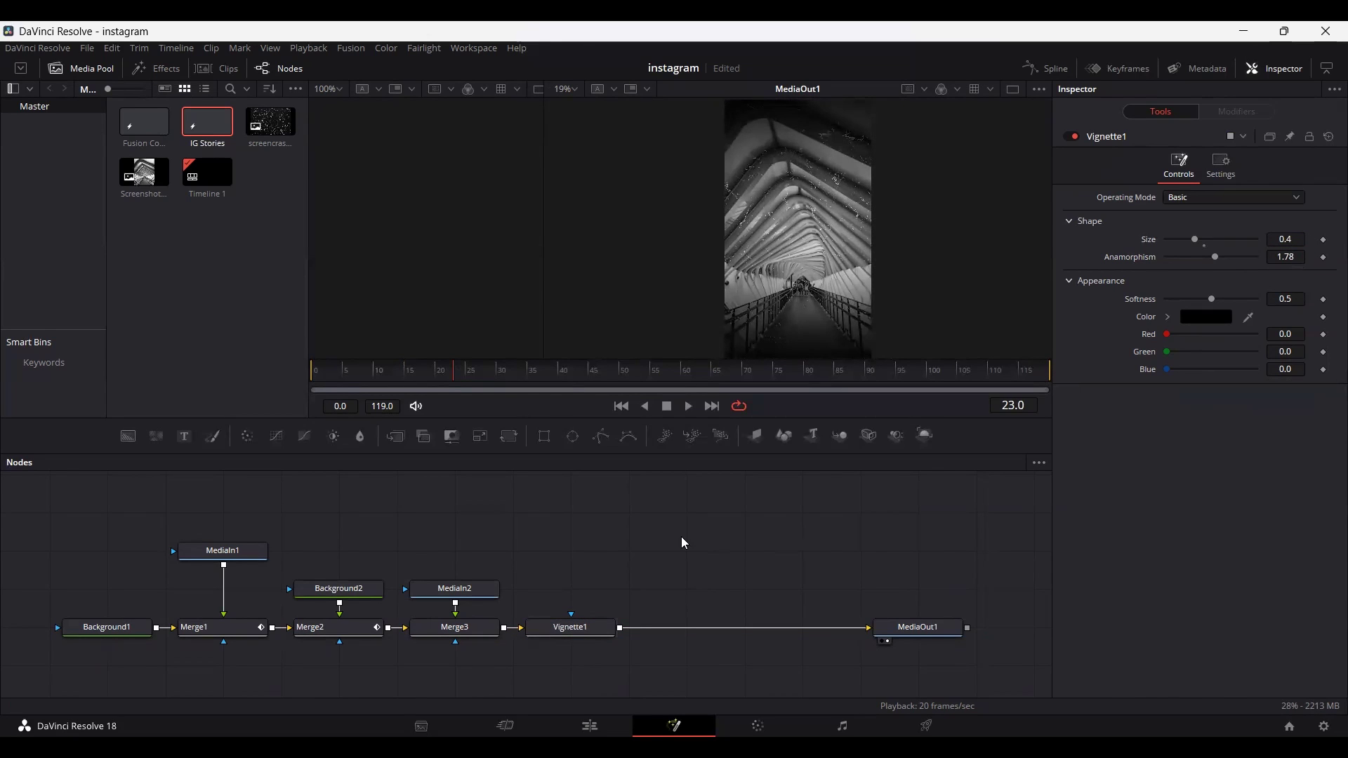
- Insert Blur1 after Vignette1 and keyframe its Blur Size at 0 on frame 20
{"action": "key", "text": "shift+space"}
{"action": "type", "text": "blur"}
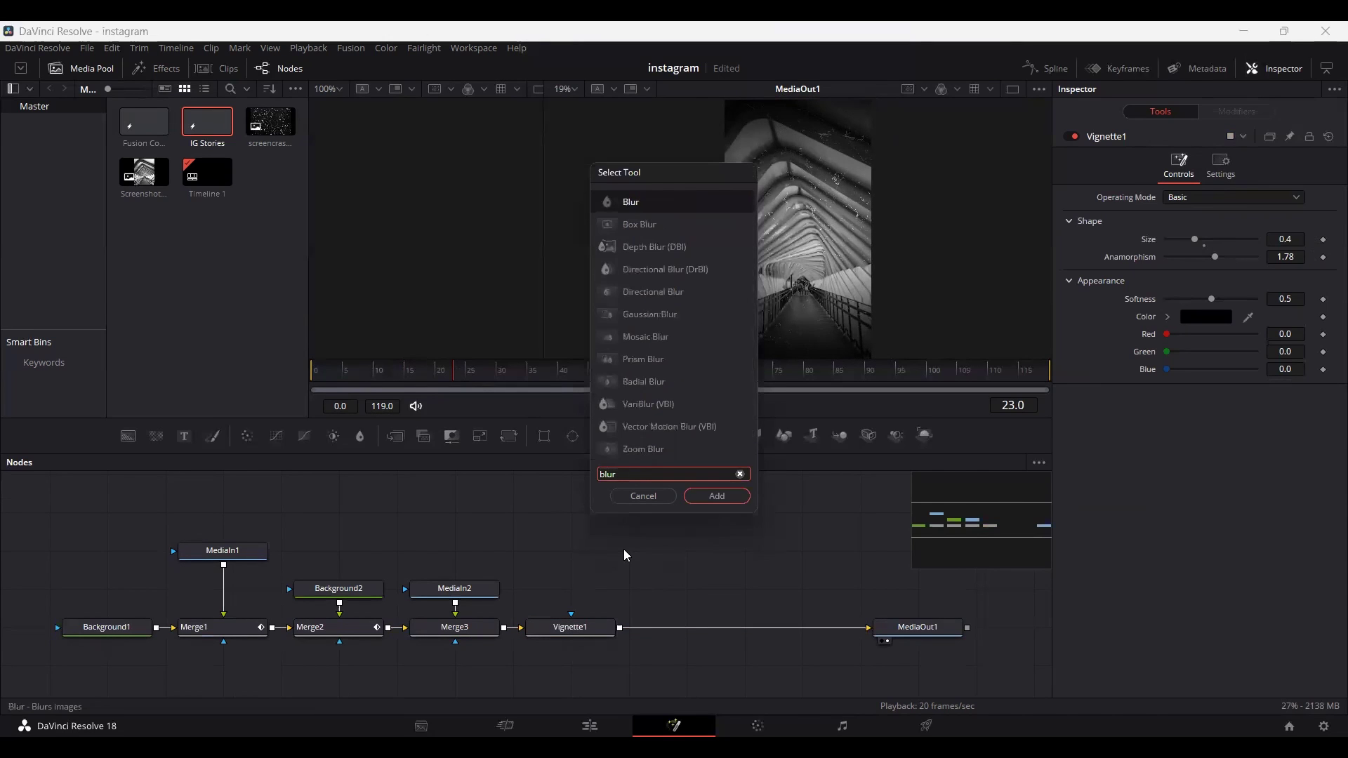
{"action": "key", "text": "Return"}
{"action": "left_click_drag", "start_coordinate": [623, 549], "coordinate": [685, 626]}
{"action": "left_click", "coordinate": [436, 383]}
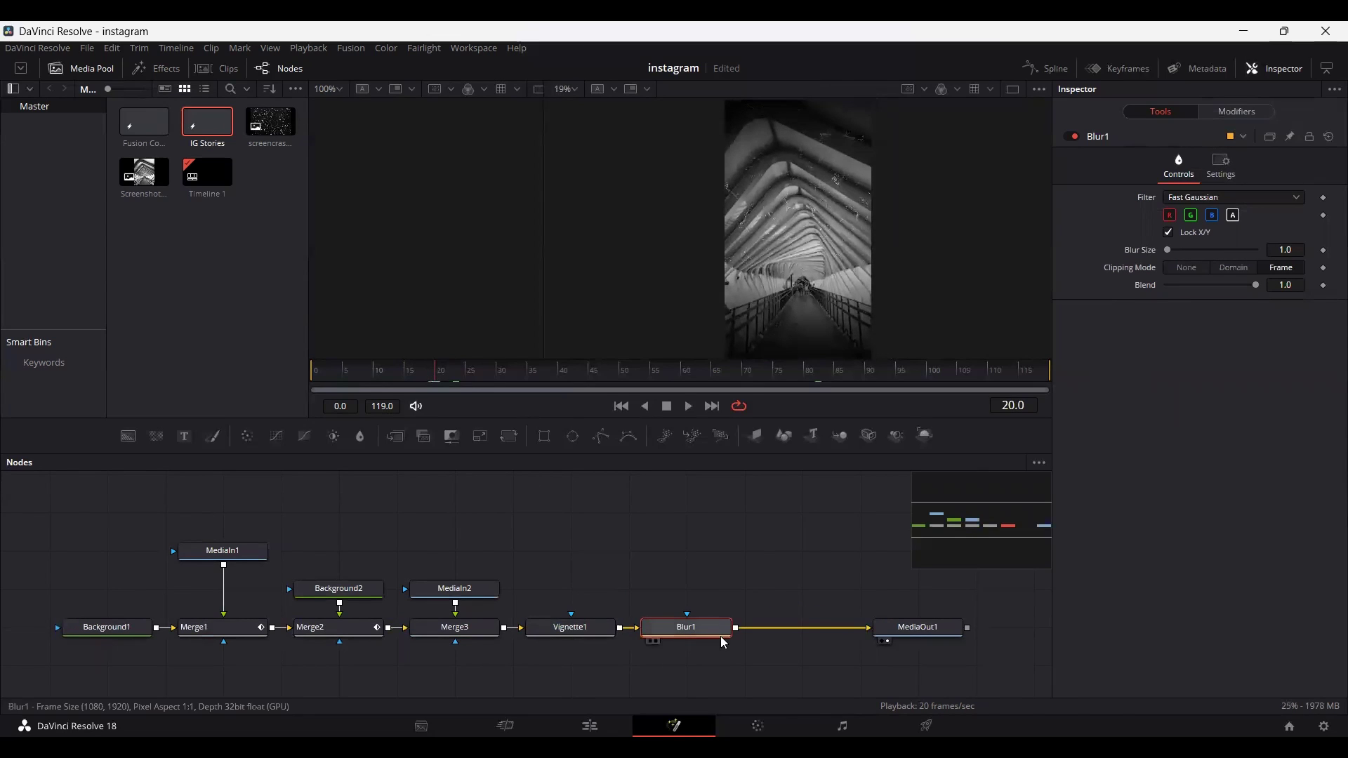
{"action": "left_click", "coordinate": [1288, 249]}
{"action": "type", "text": "0"}
{"action": "key", "text": "Return"}
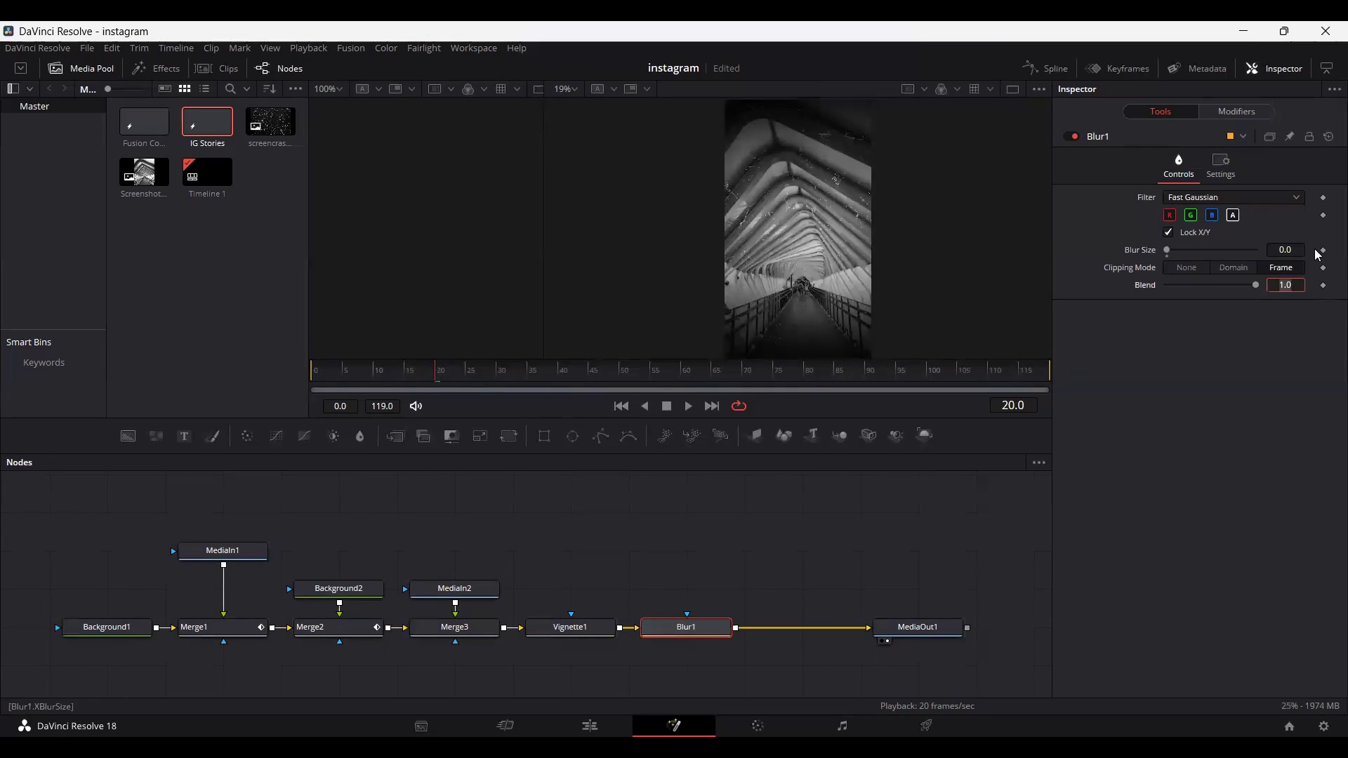
{"action": "left_click", "coordinate": [1323, 250]}
- Set Blur Size to 45 at frame 0 and play back the blur animation
{"action": "left_click_drag", "start_coordinate": [373, 372], "coordinate": [298, 382]}
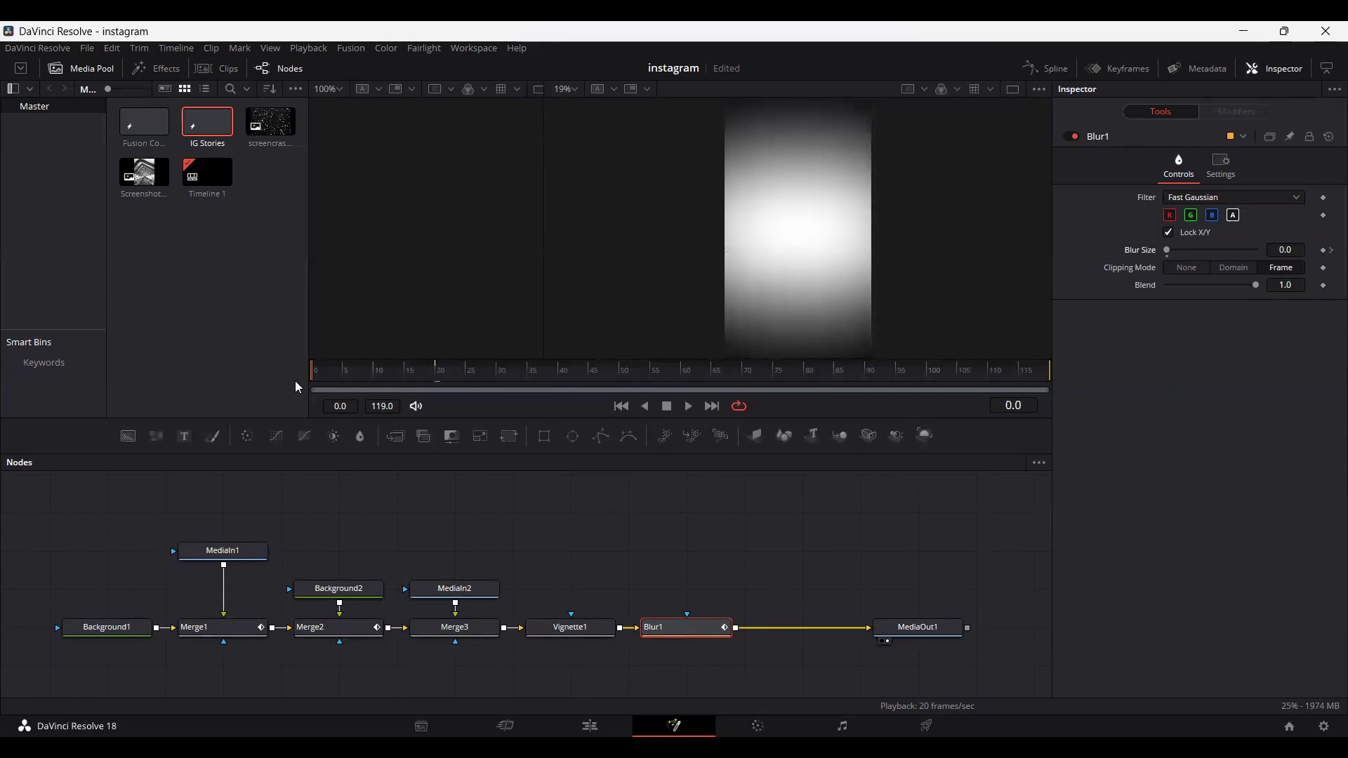
{"action": "left_click", "coordinate": [1282, 248]}
{"action": "type", "text": "45"}
{"action": "key", "text": "Return"}
{"action": "left_click", "coordinate": [546, 534]}
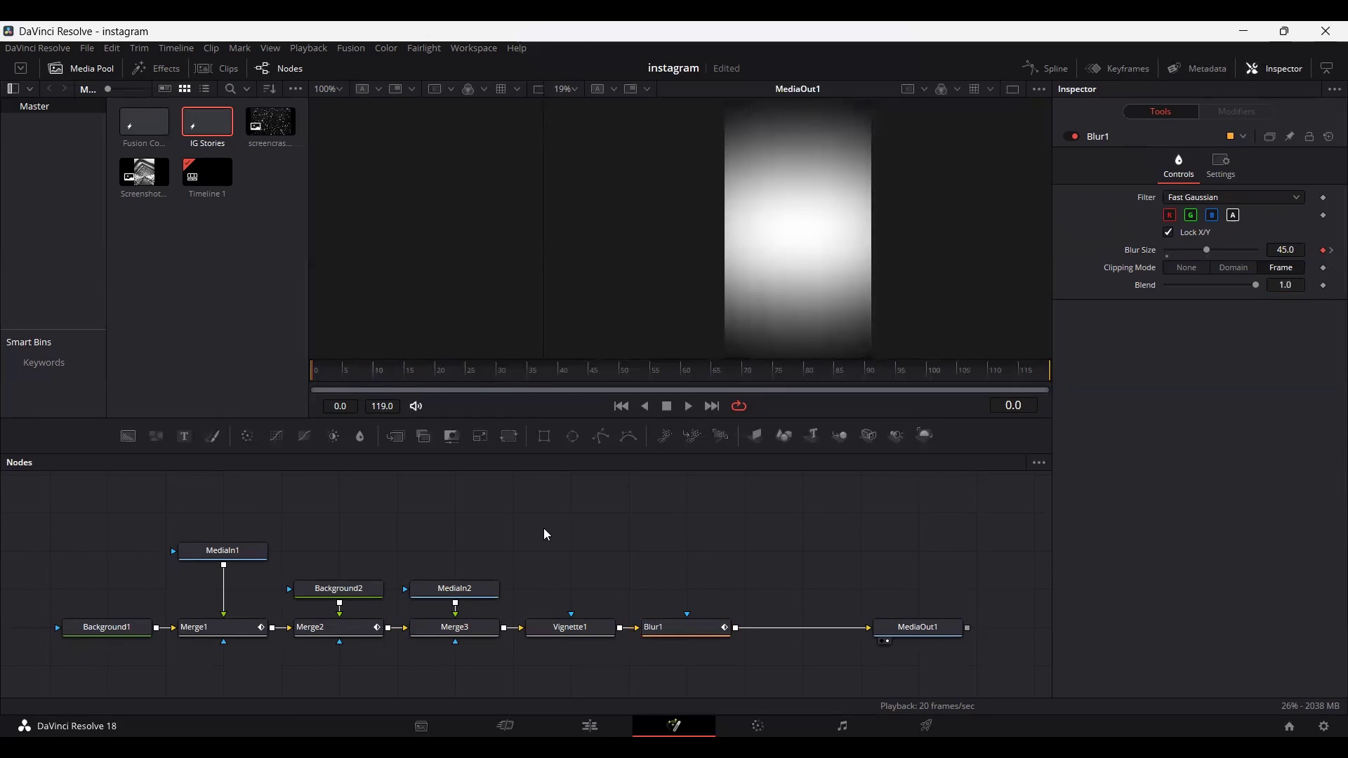
{"action": "key", "text": "space"}
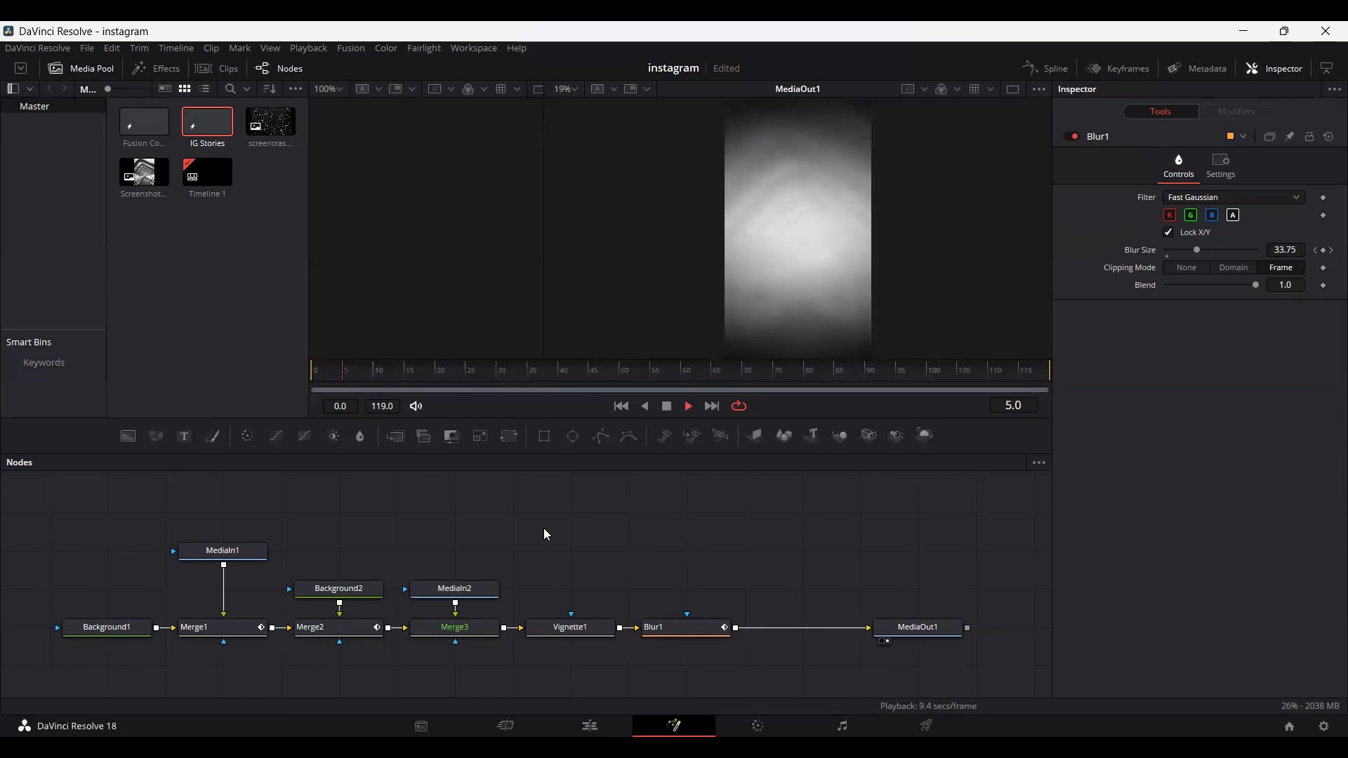
{"action": "key", "text": "space"}
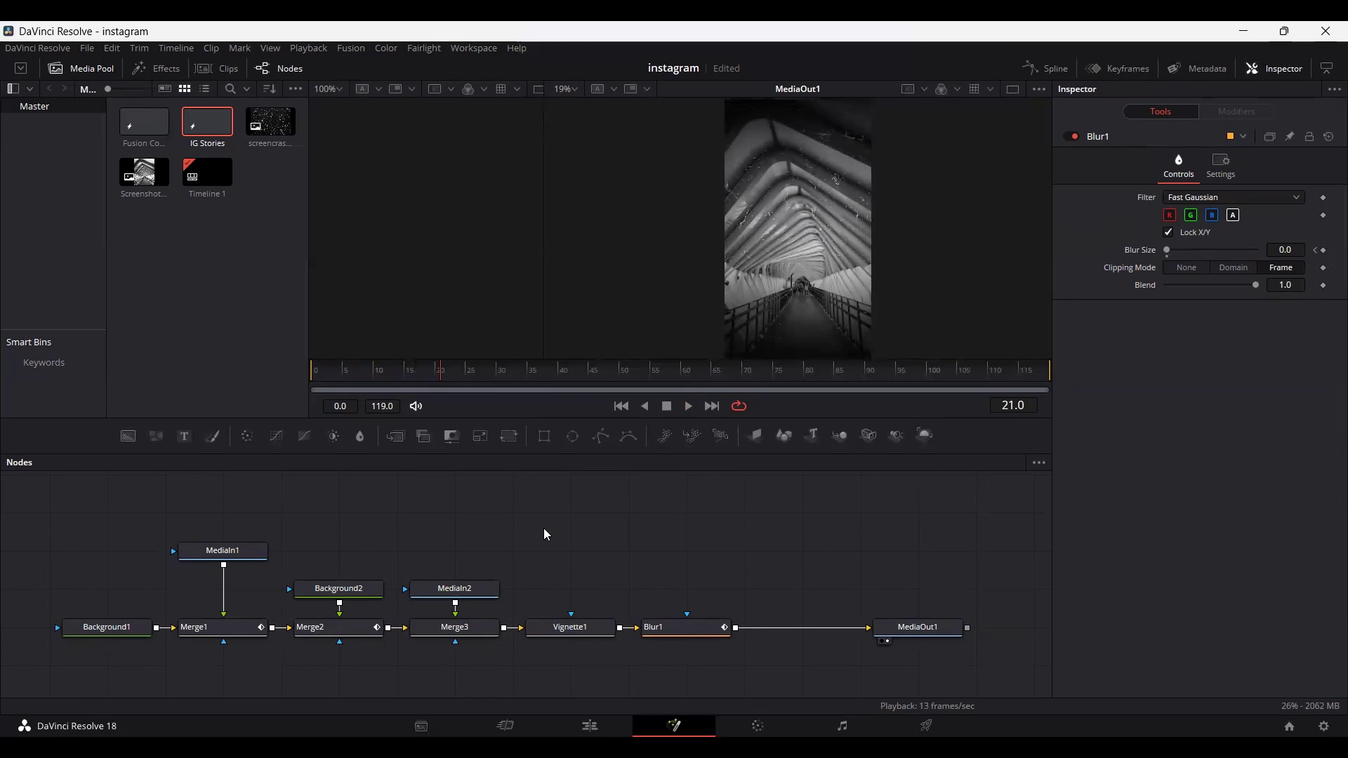
- Return to frame 20 and move MediaOut1 further right to make room
{"action": "left_click", "coordinate": [448, 382]}
{"action": "scroll", "coordinate": [548, 545], "scroll_direction": "right", "scroll_amount": 1}
{"action": "left_click_drag", "start_coordinate": [858, 627], "coordinate": [916, 627]}
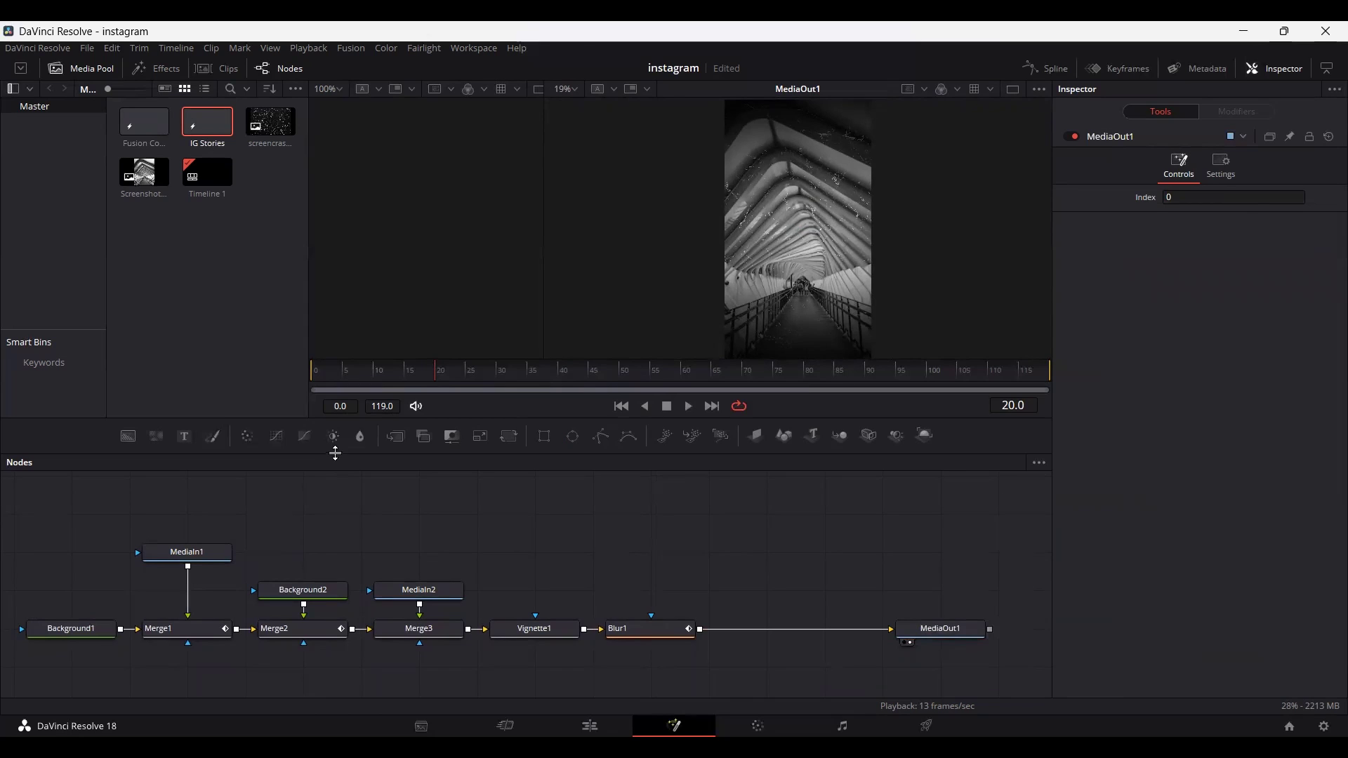
- Add a Text node and enter the caption 'Vsit us'
{"action": "left_click_drag", "start_coordinate": [184, 436], "coordinate": [701, 630]}
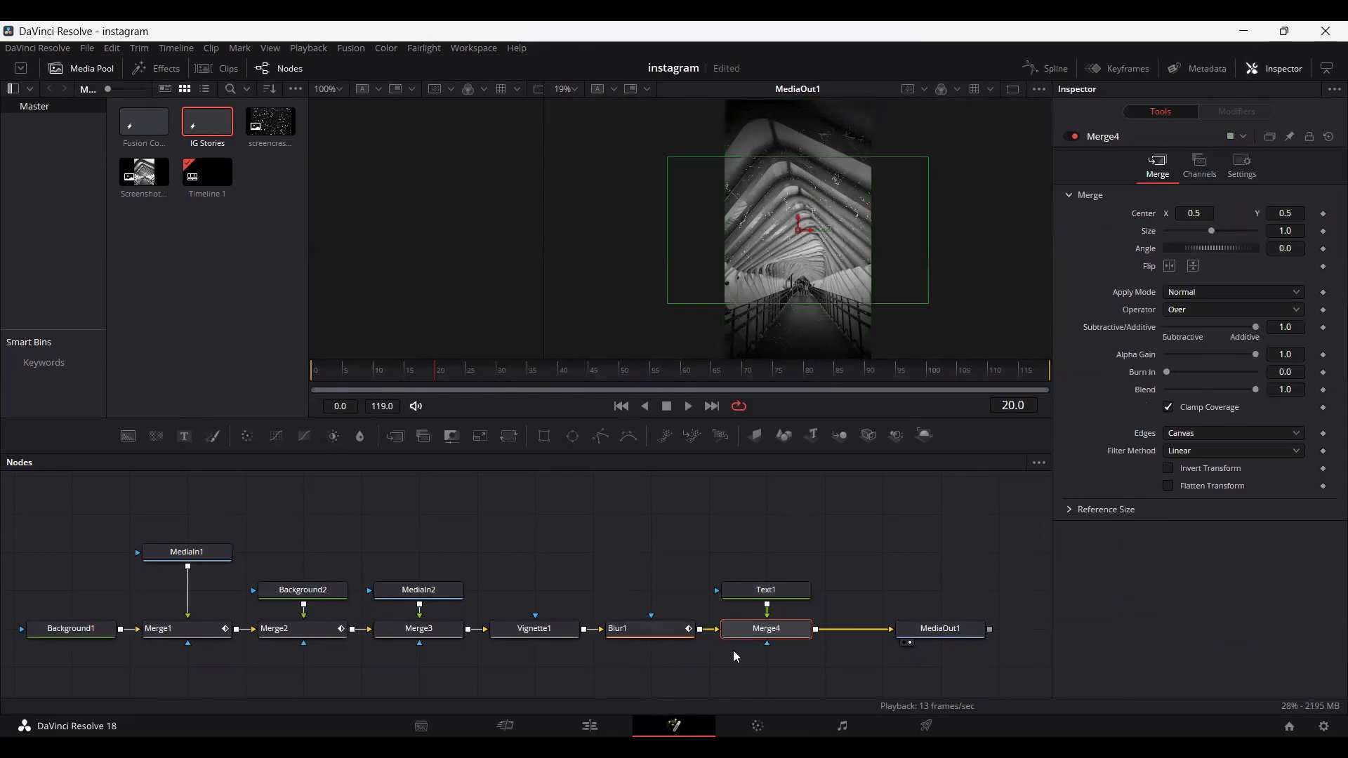
{"action": "left_click", "coordinate": [765, 597]}
{"action": "left_click", "coordinate": [1108, 272]}
{"action": "type", "text": "V"}
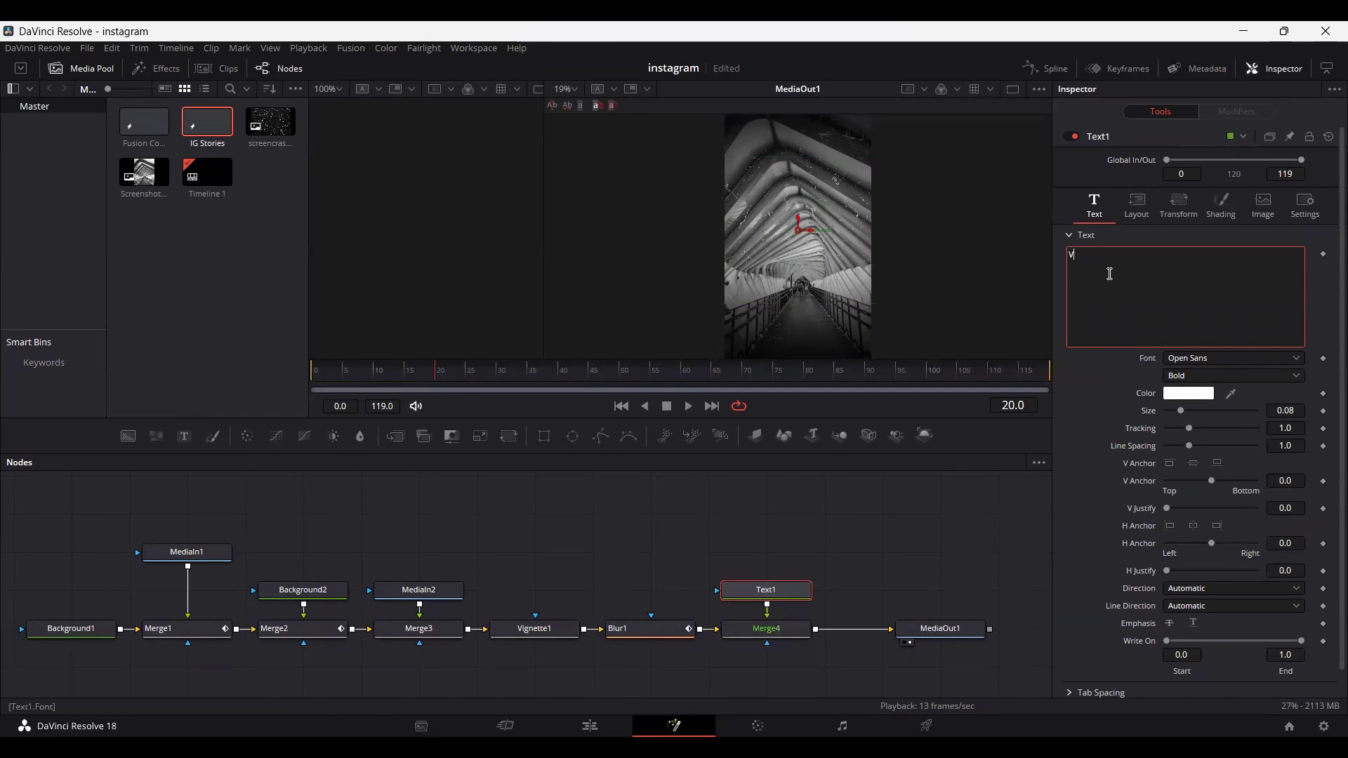
{"action": "type", "text": "sit us"}
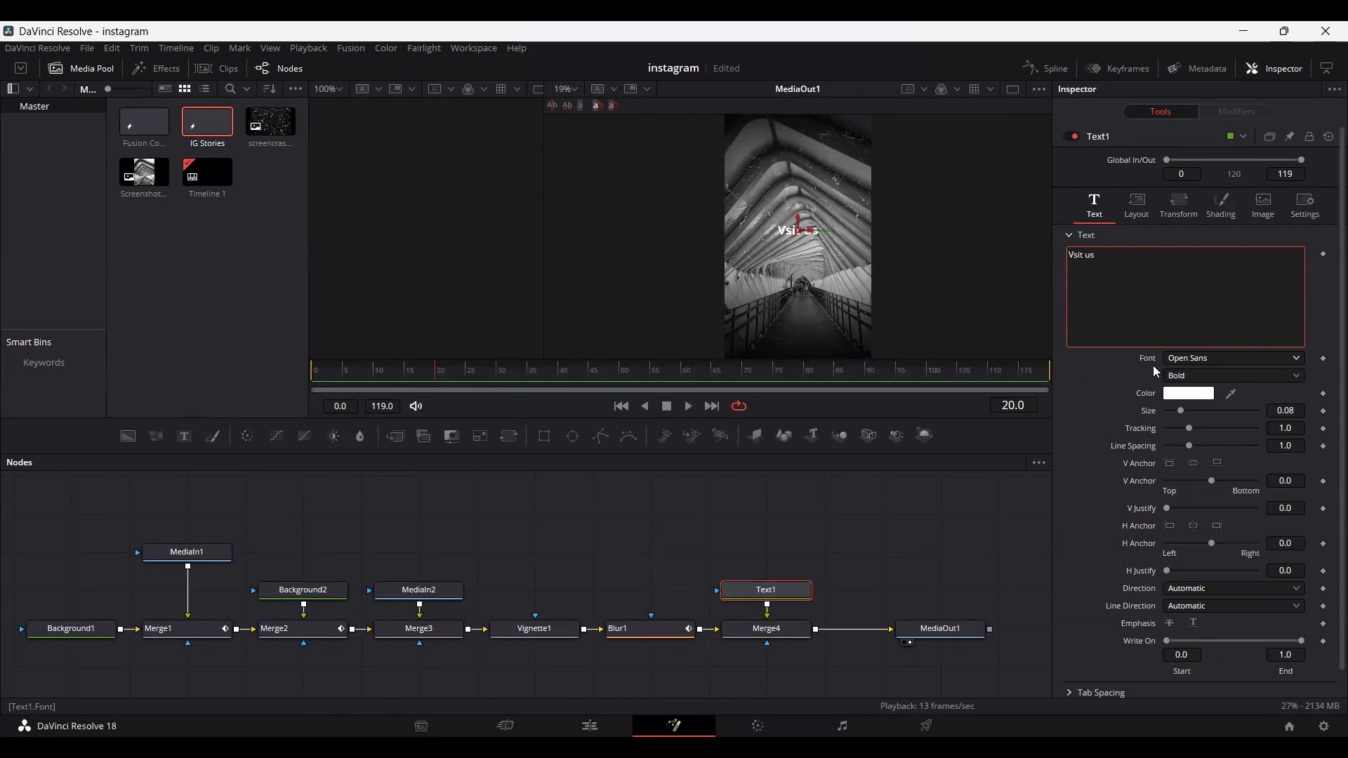
- Style the caption Light Italic at size 0.1 and move it near the frame bottom
{"action": "left_click", "coordinate": [1183, 378]}
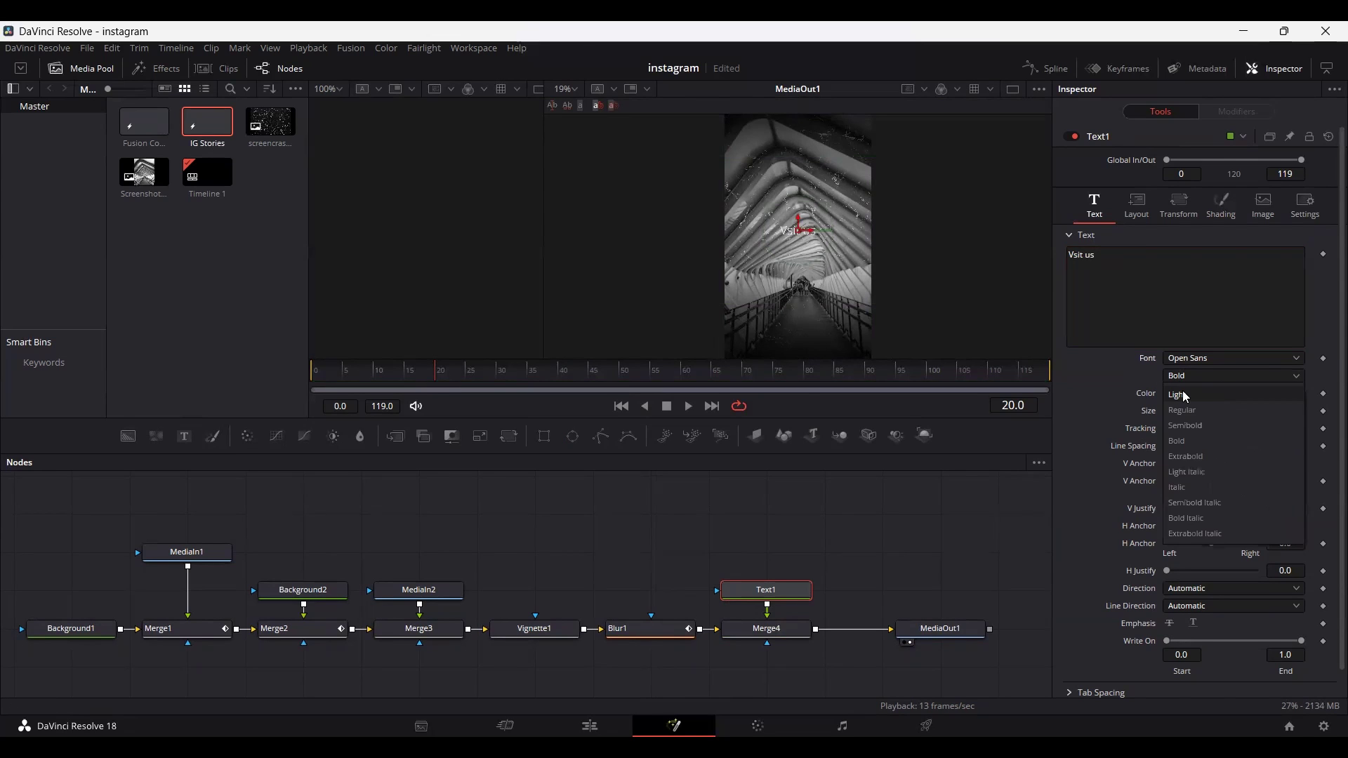
{"action": "left_click", "coordinate": [1182, 395]}
{"action": "left_click", "coordinate": [1192, 378]}
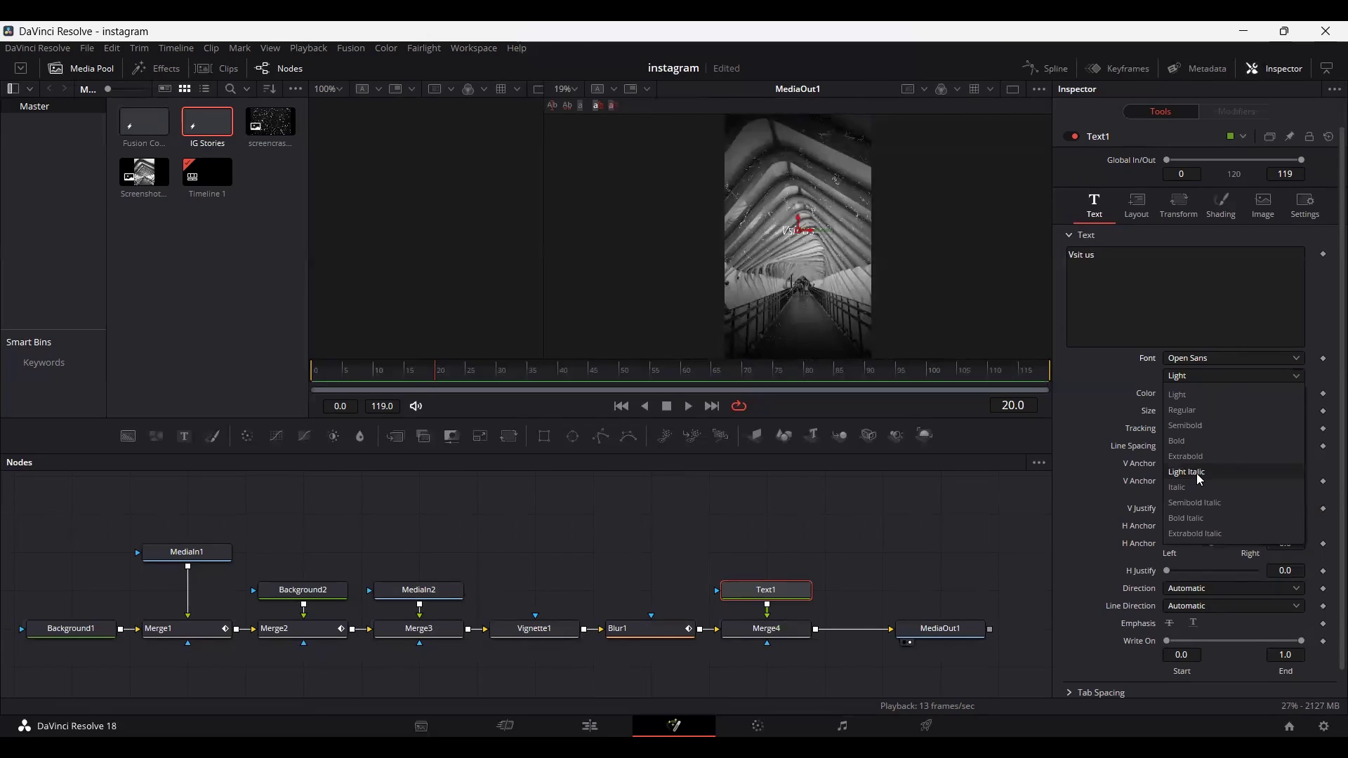
{"action": "left_click", "coordinate": [1199, 472]}
{"action": "left_click", "coordinate": [1302, 413]}
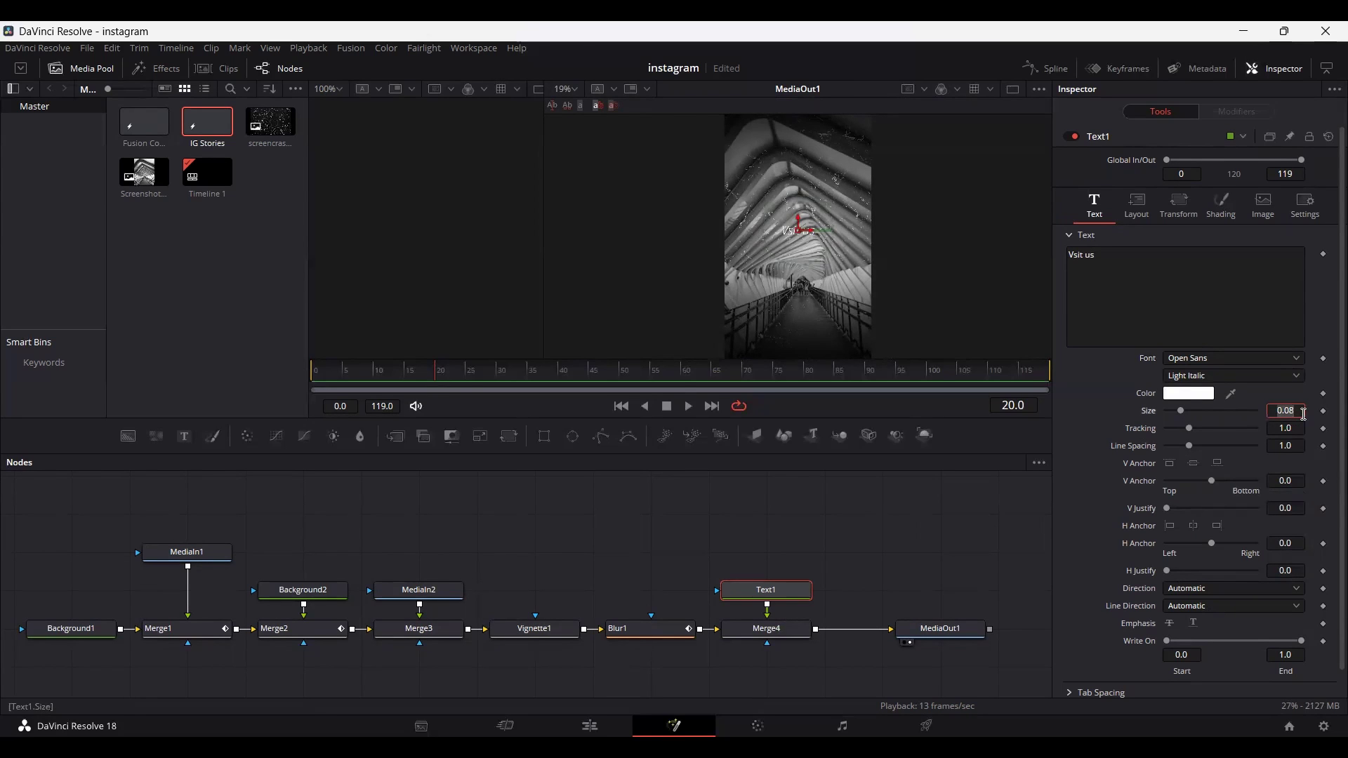
{"action": "type", "text": "0.0"}
{"action": "key", "text": "Return"}
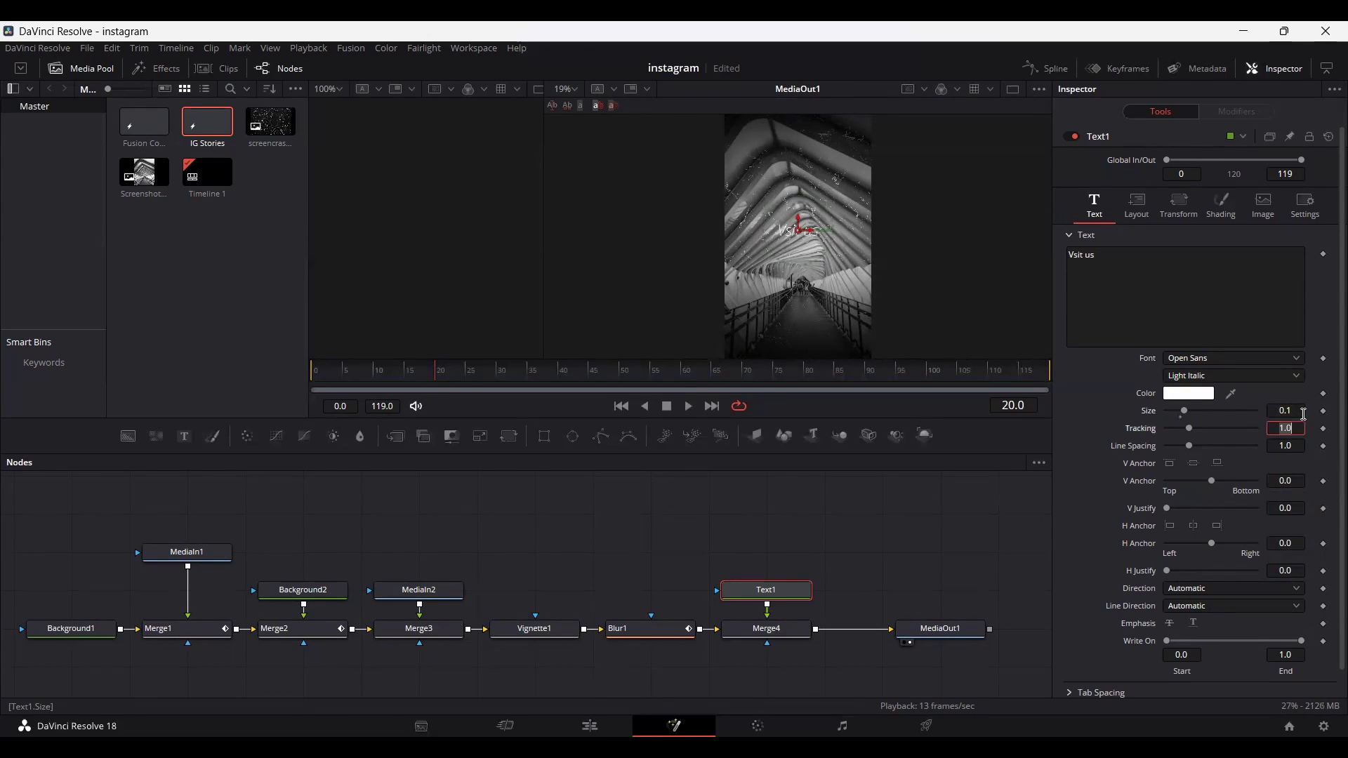
{"action": "left_click_drag", "start_coordinate": [800, 233], "coordinate": [796, 321]}
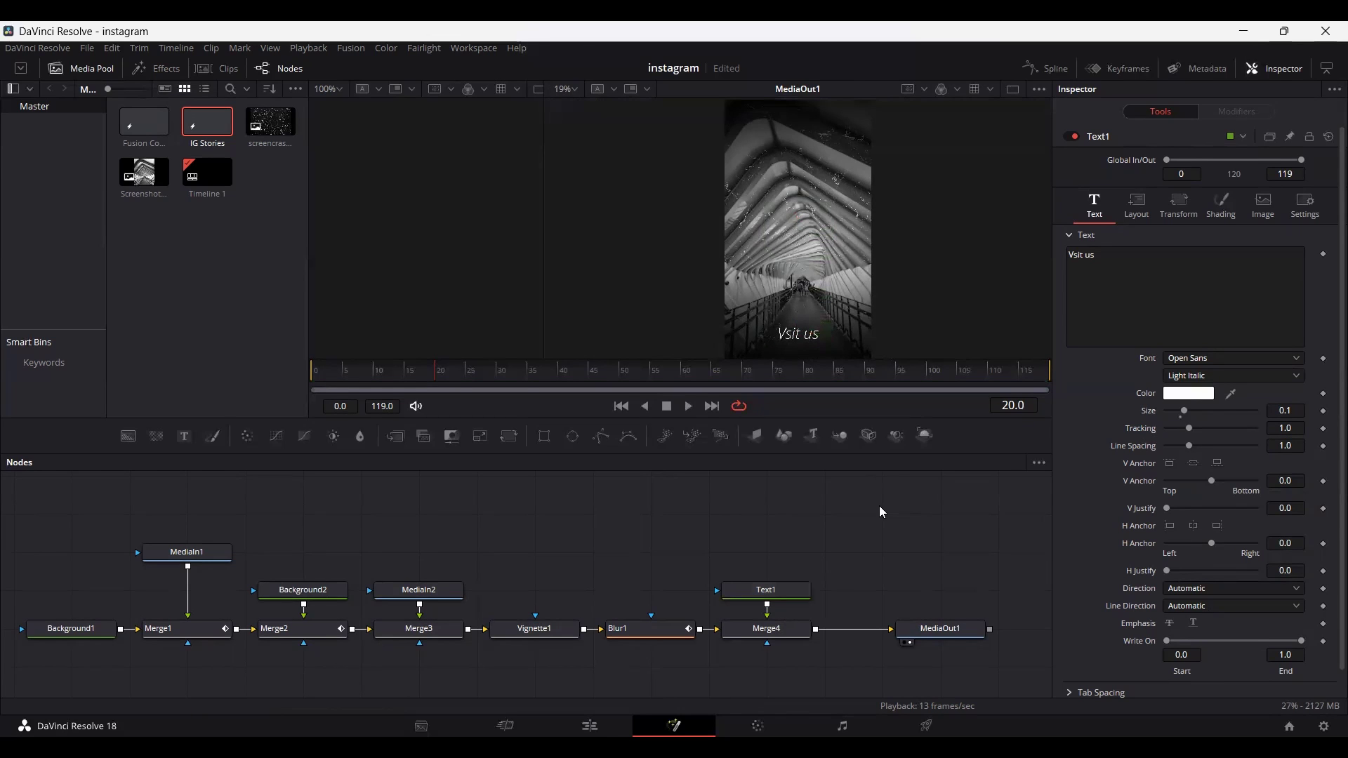
- Keyframe Text1's Layout Center at frame 50
{"action": "left_click", "coordinate": [791, 591]}
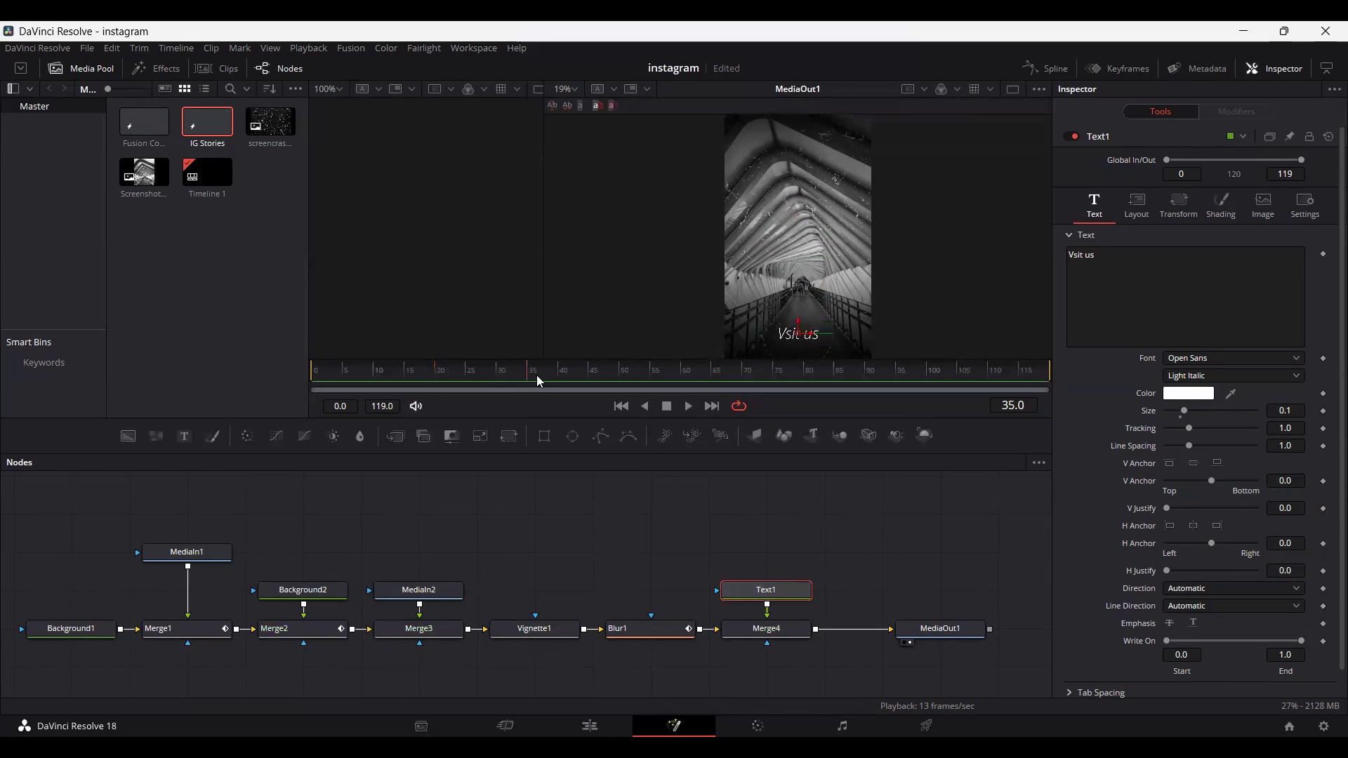
{"action": "left_click_drag", "start_coordinate": [537, 377], "coordinate": [558, 377]}
{"action": "left_click", "coordinate": [624, 379]}
{"action": "left_click", "coordinate": [1136, 204]}
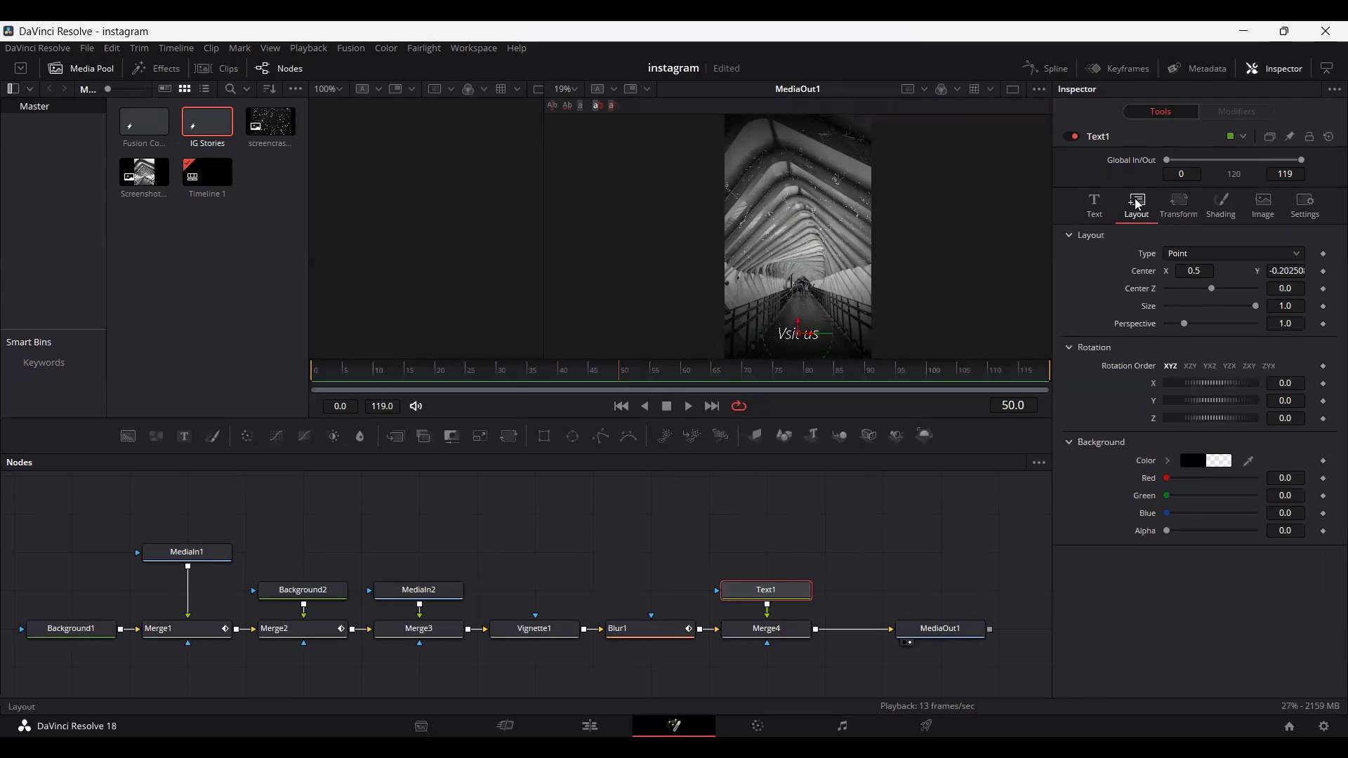
{"action": "left_click", "coordinate": [1323, 270]}
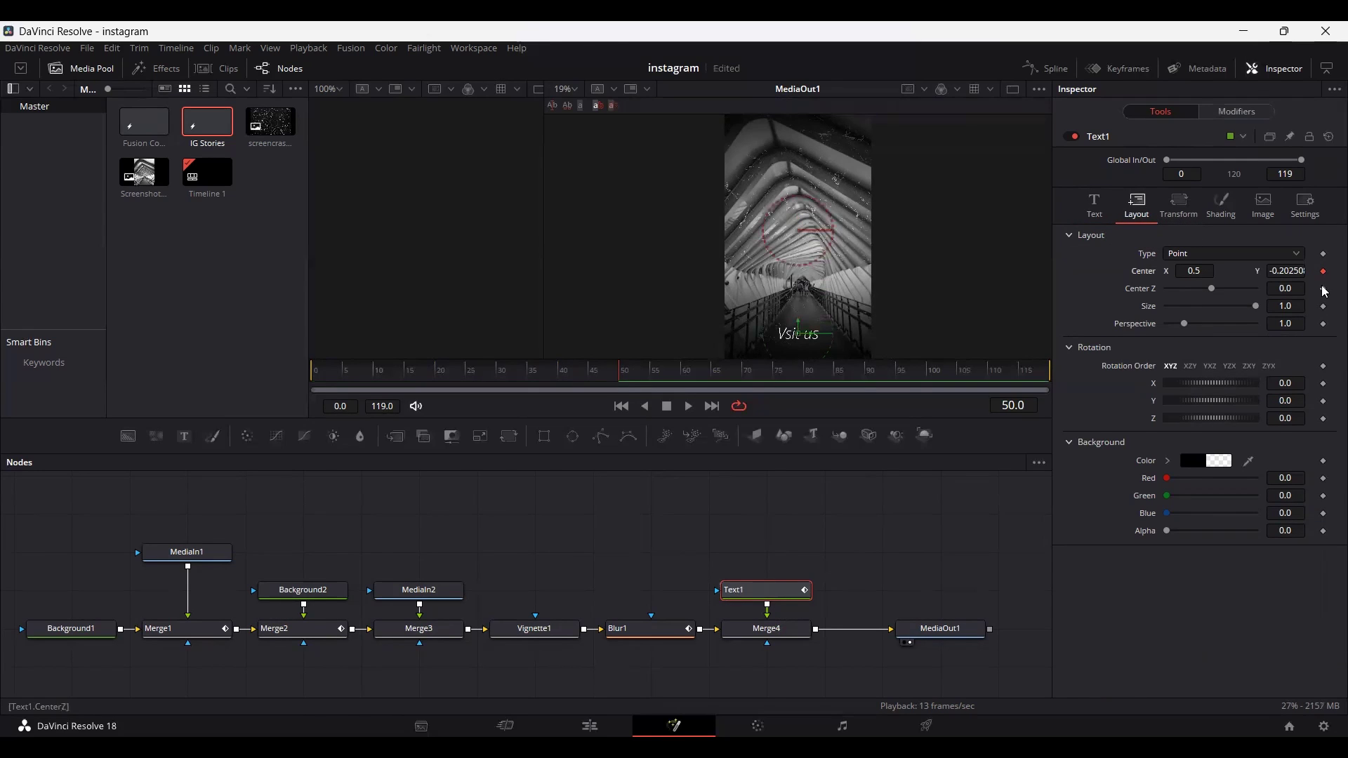
- At frame 40, move the text below the frame and play back the rise
{"action": "left_click_drag", "start_coordinate": [582, 383], "coordinate": [561, 382]}
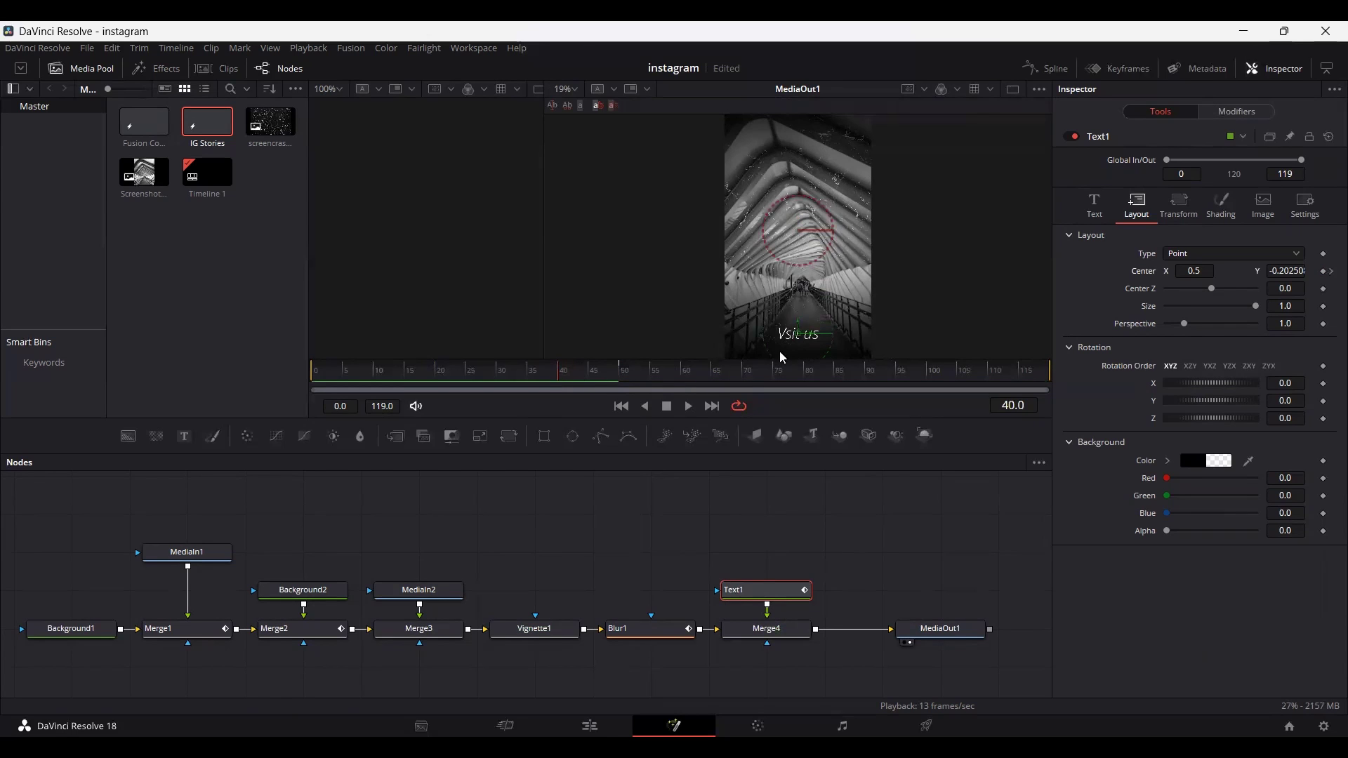
{"action": "left_click_drag", "start_coordinate": [798, 330], "coordinate": [798, 385]}
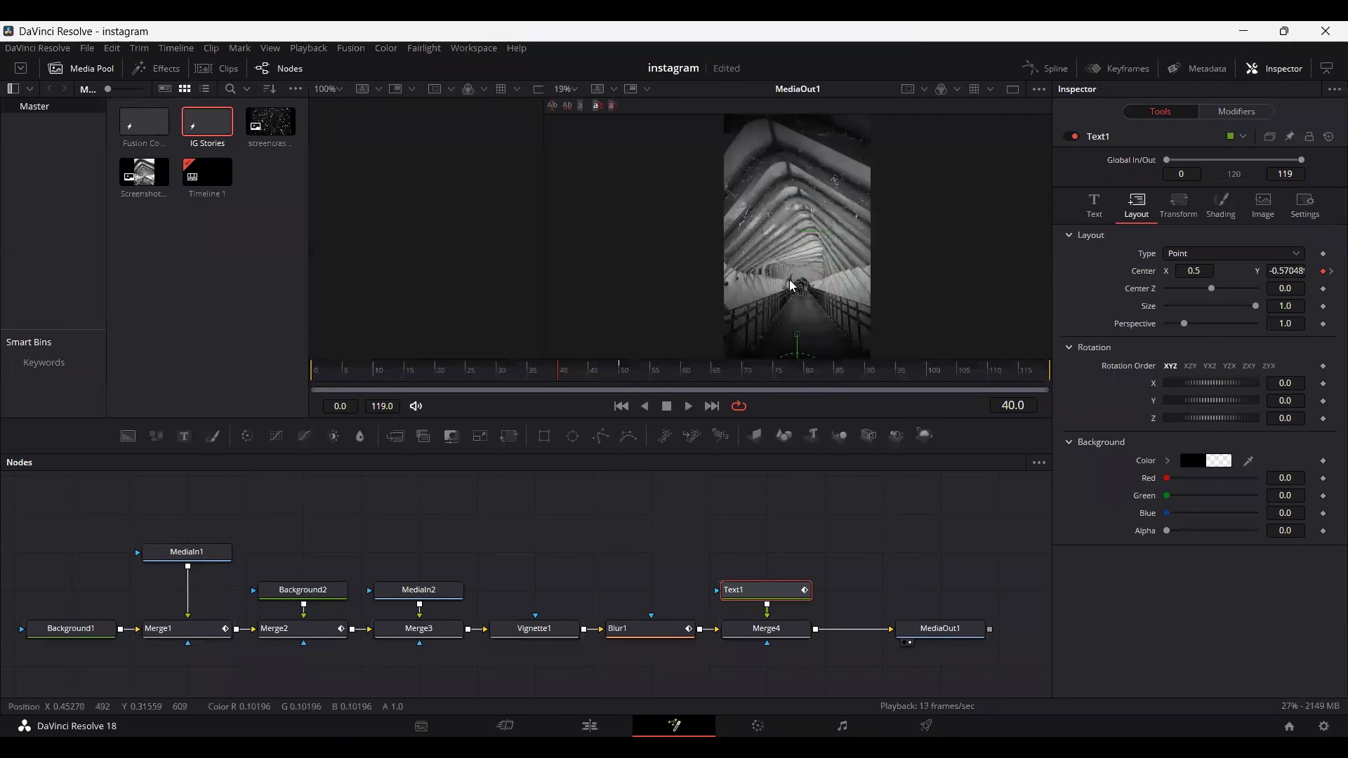
{"action": "left_click", "coordinate": [647, 545]}
{"action": "key", "text": "space"}
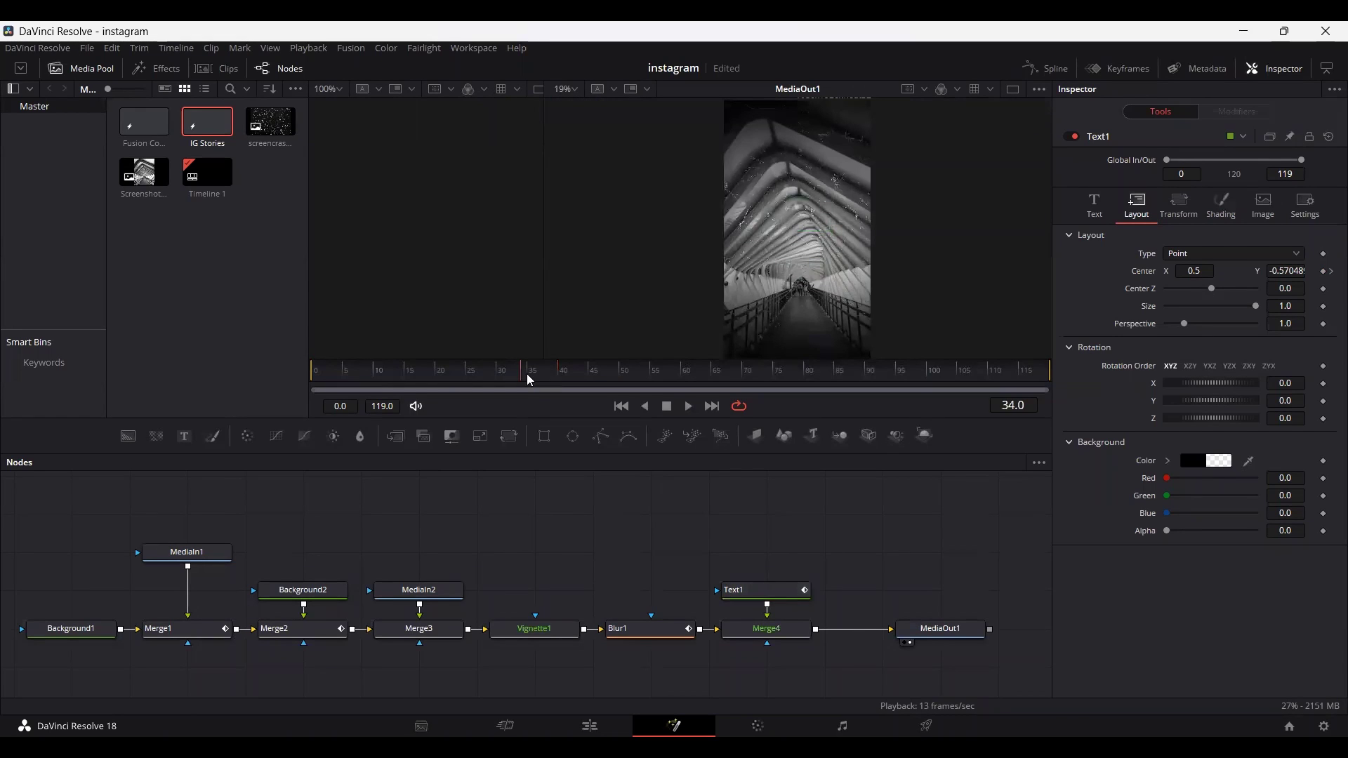
{"action": "key", "text": "space"}
{"action": "left_click_drag", "start_coordinate": [605, 386], "coordinate": [623, 391]}
{"action": "left_click", "coordinate": [758, 590]}
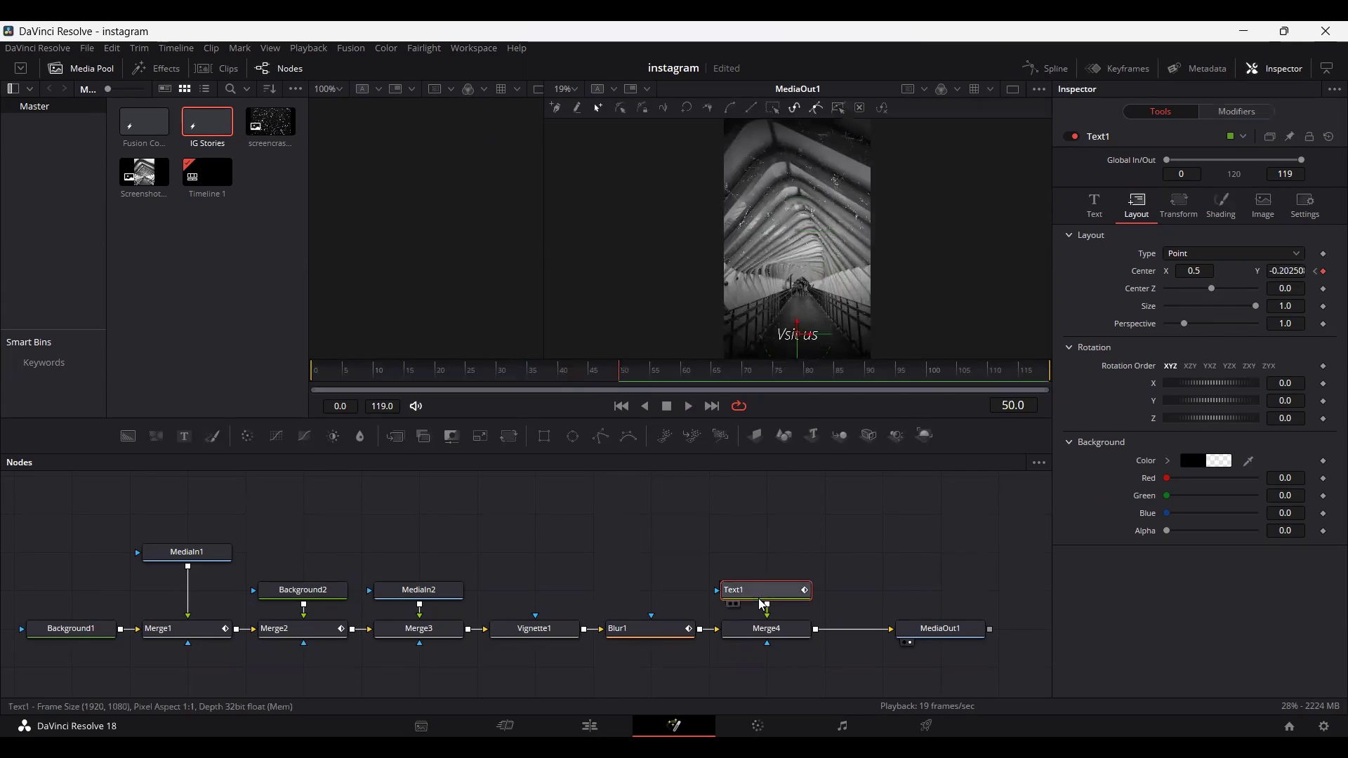
- Smooth both Text1 Displacement keyframes in the Spline editor
{"action": "left_click", "coordinate": [1046, 68]}
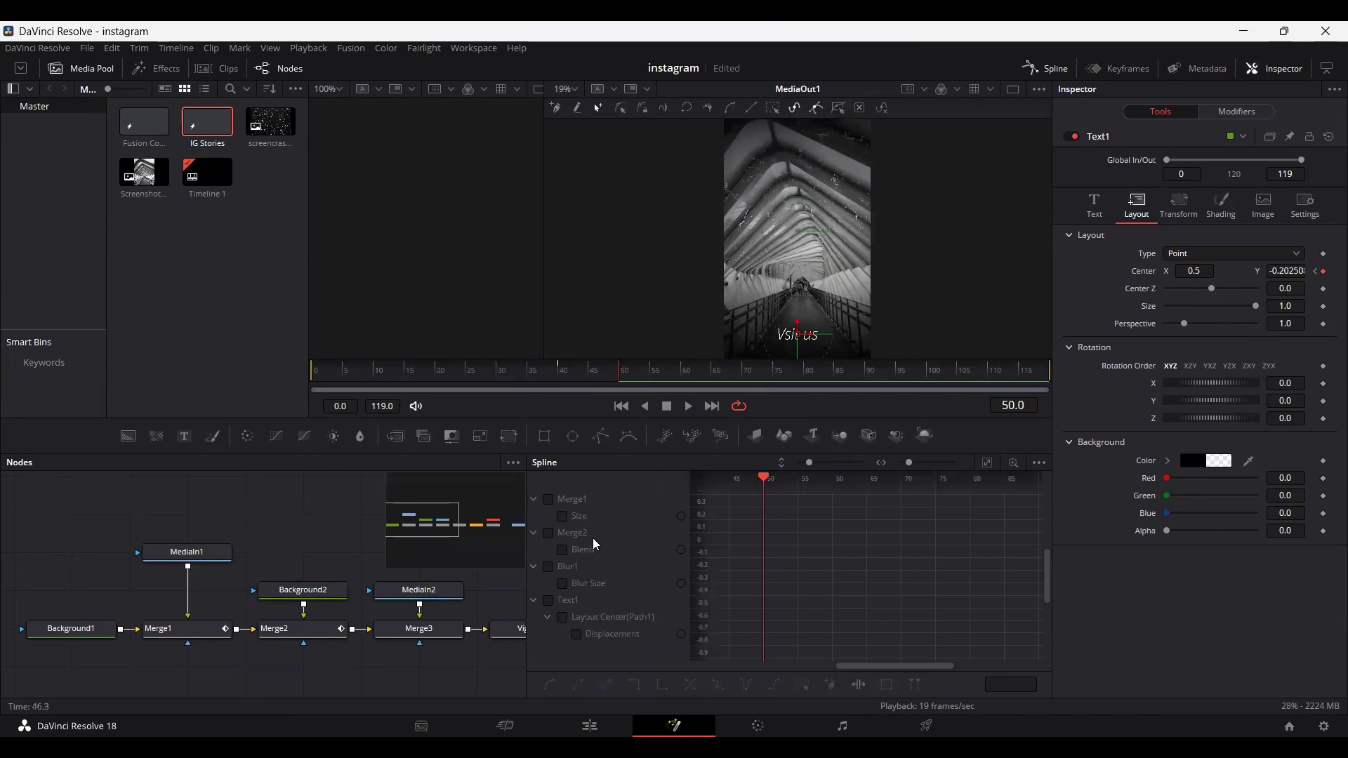
{"action": "left_click", "coordinate": [549, 601]}
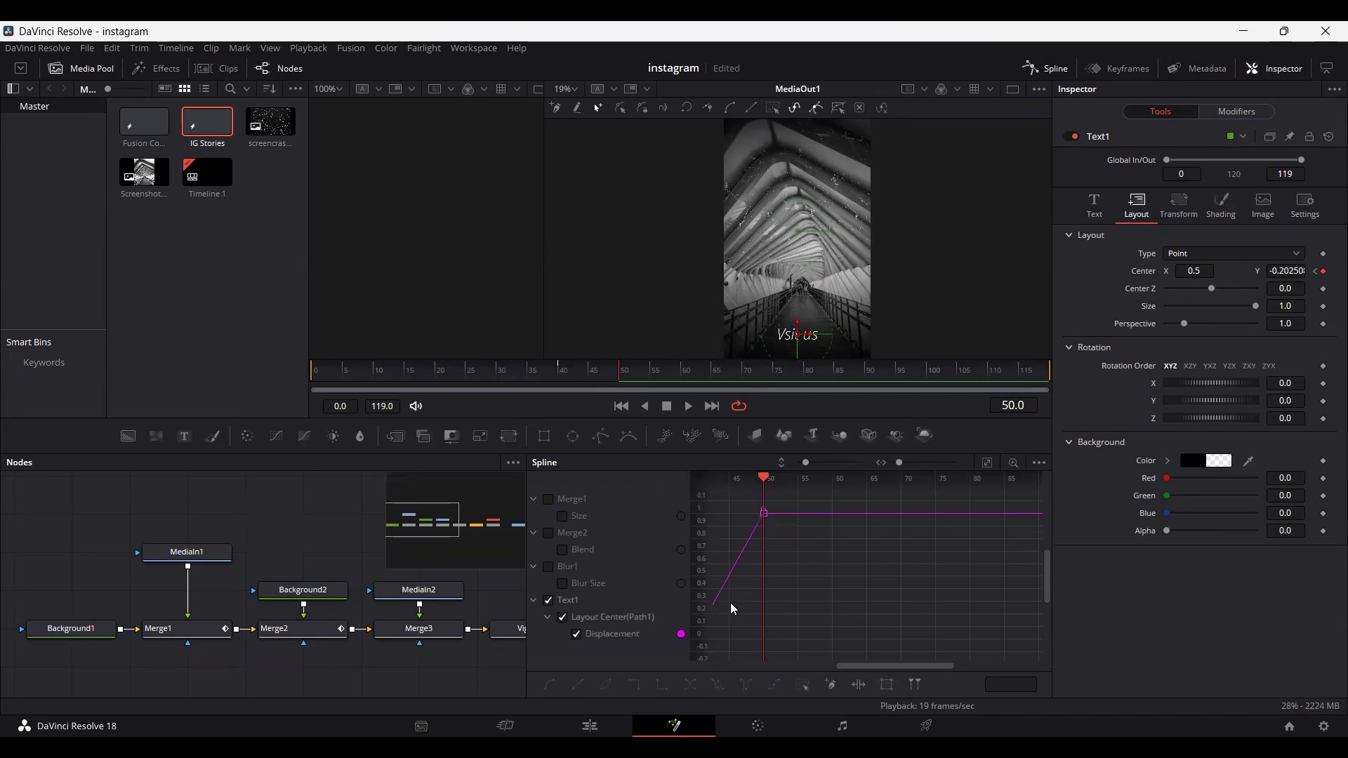
{"action": "left_click", "coordinate": [986, 462]}
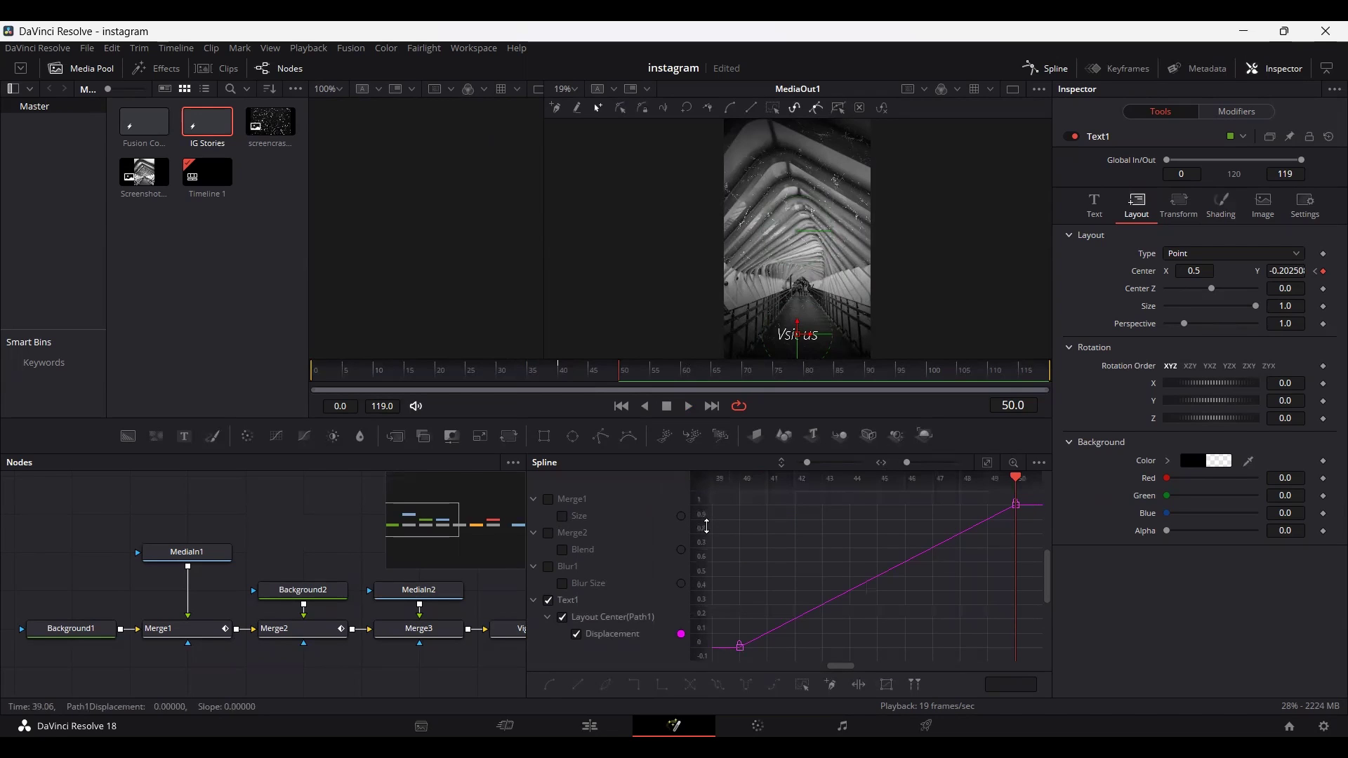
{"action": "left_click_drag", "start_coordinate": [749, 626], "coordinate": [1012, 498]}
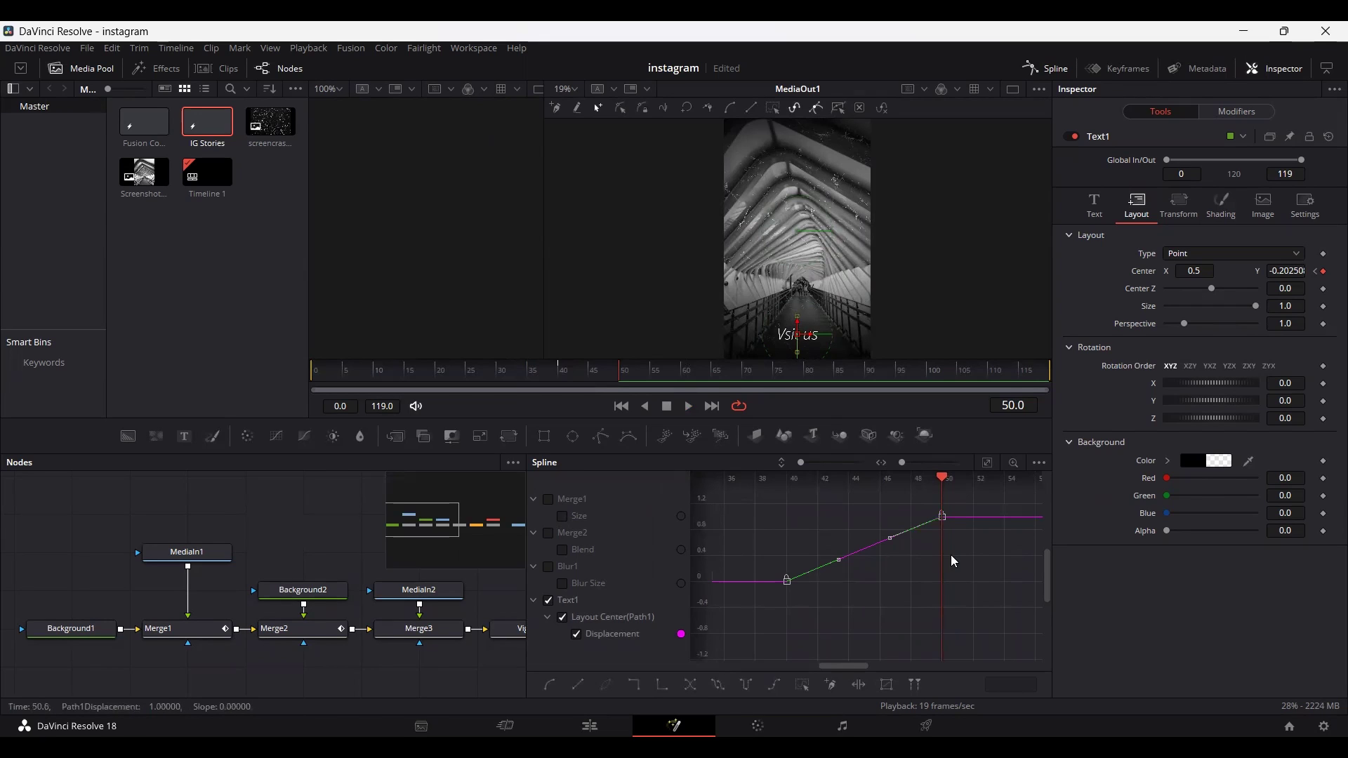
{"action": "key", "text": "s"}
- Give the final Displacement keyframe an Ease In of 50.2
{"action": "key", "text": "t"}
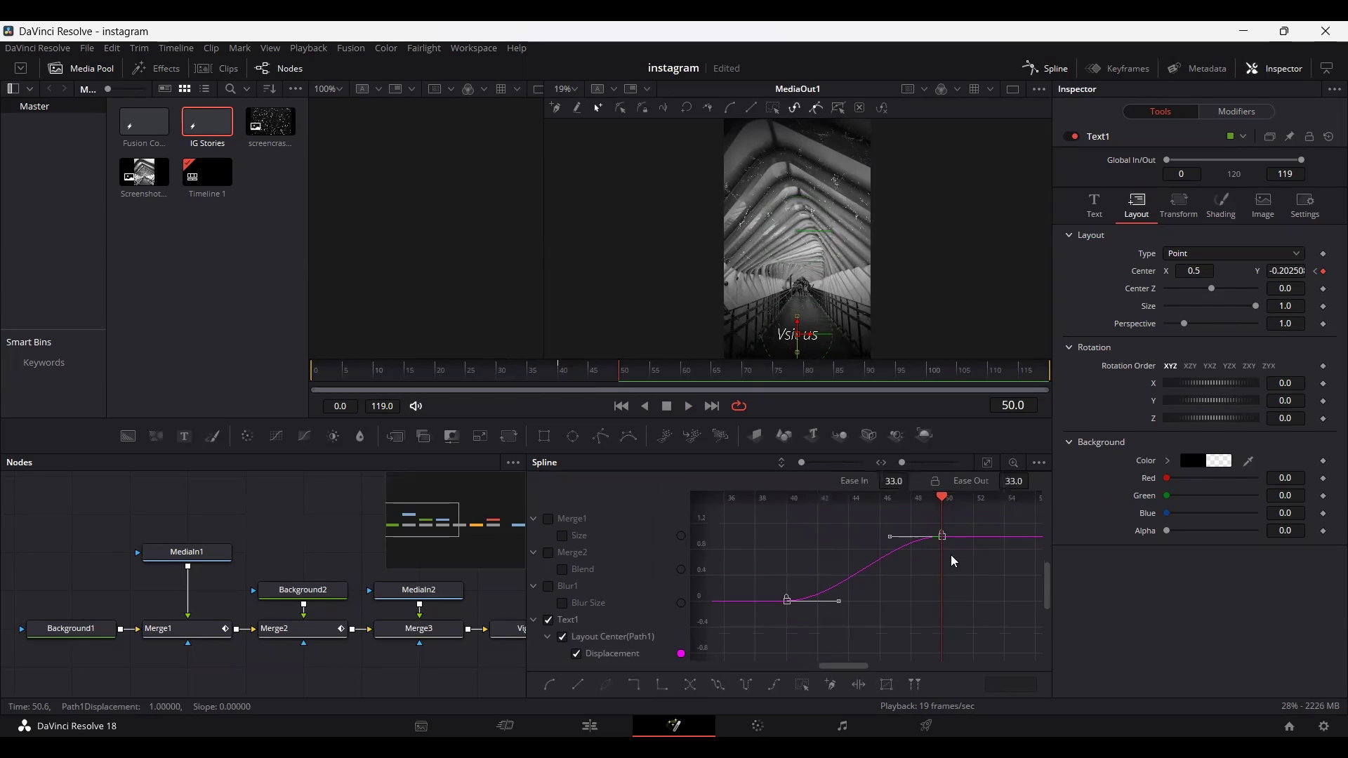
{"action": "left_click_drag", "start_coordinate": [928, 567], "coordinate": [973, 530]}
{"action": "left_click_drag", "start_coordinate": [888, 481], "coordinate": [874, 513]}
{"action": "left_click", "coordinate": [1046, 68]}
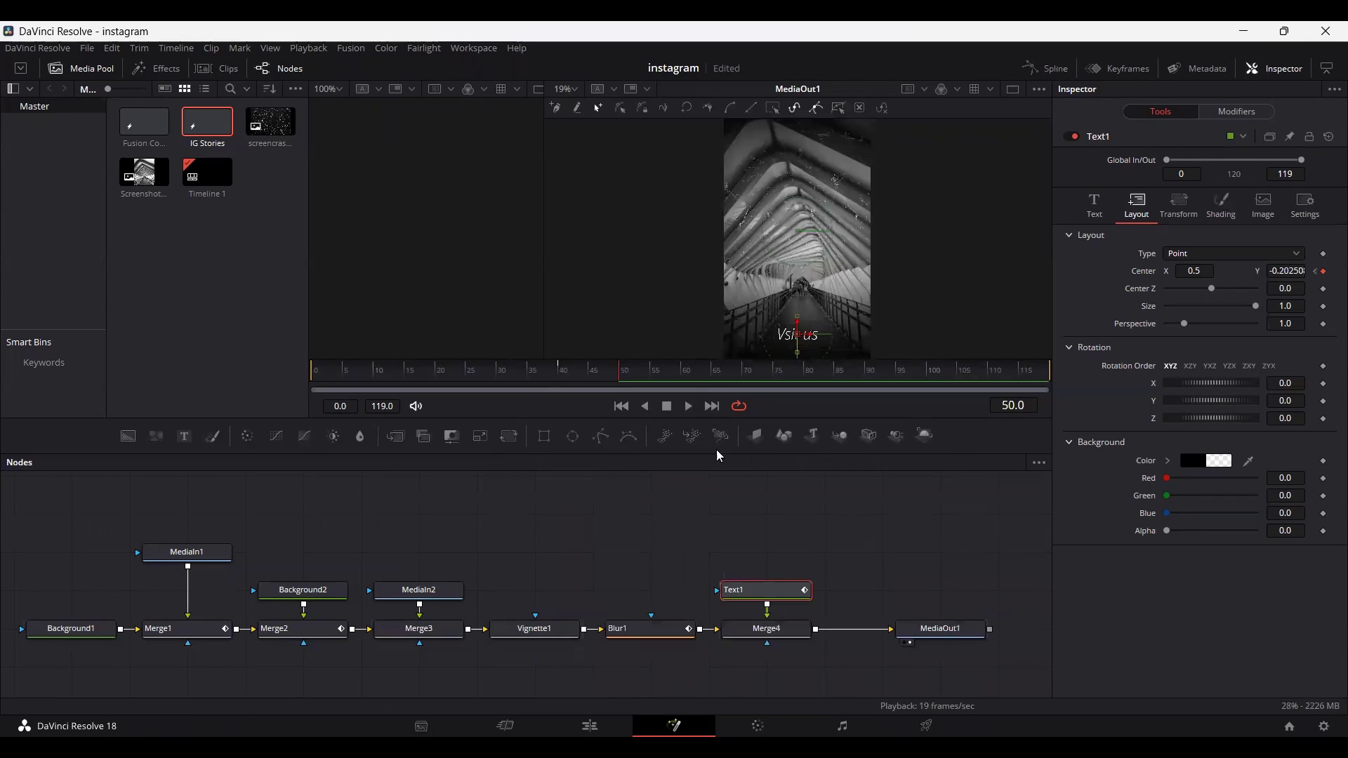
- Preview the eased text motion, then move MediaOut1 further right to make room
{"action": "left_click", "coordinate": [607, 542]}
{"action": "key", "text": "space"}
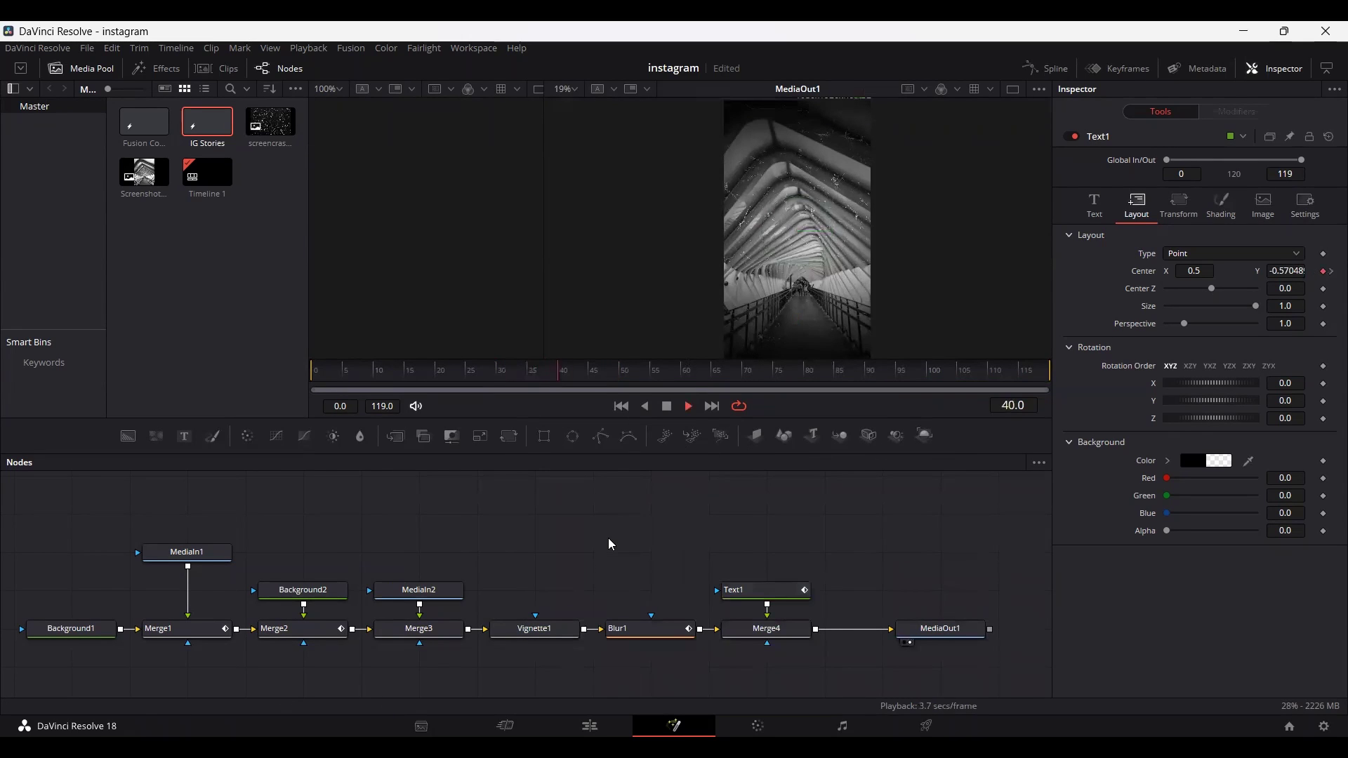
{"action": "key", "text": "space"}
{"action": "left_click_drag", "start_coordinate": [547, 551], "coordinate": [289, 538]}
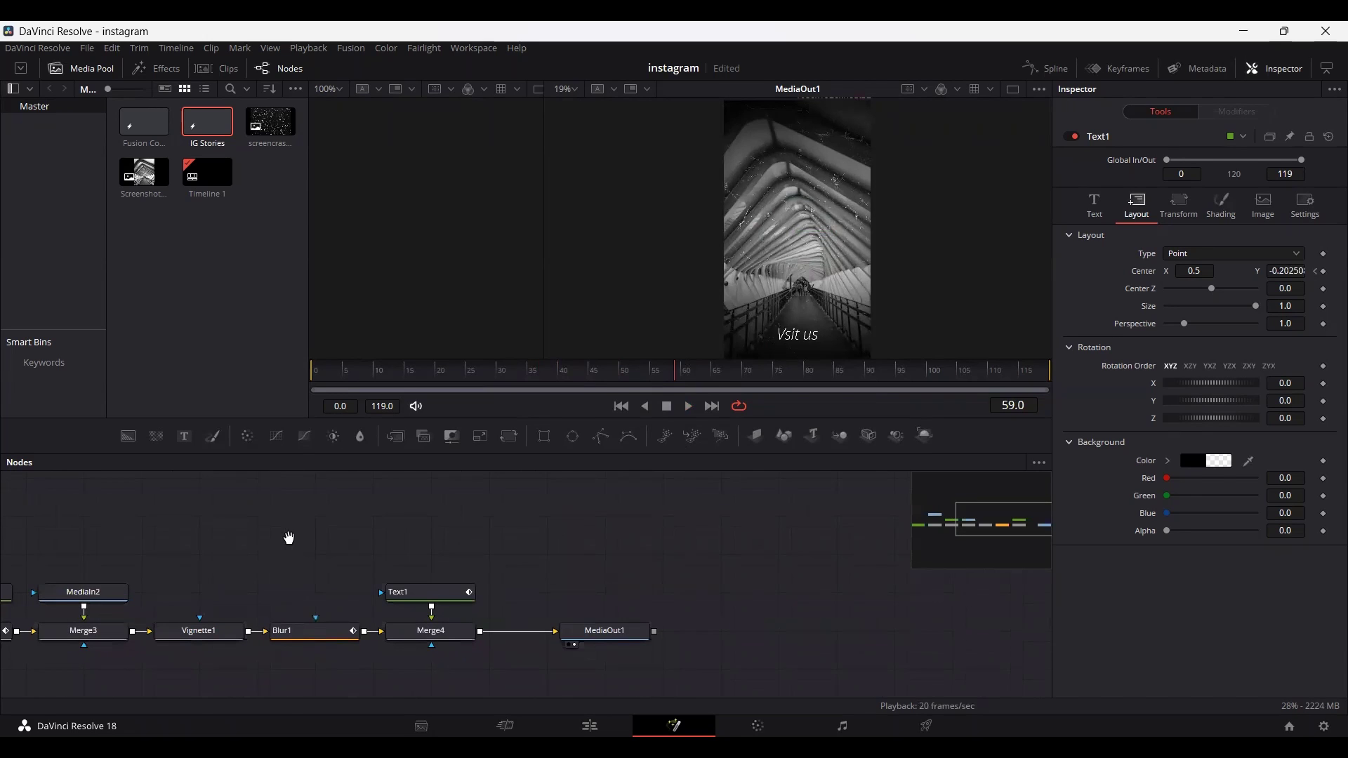
{"action": "left_click_drag", "start_coordinate": [602, 633], "coordinate": [909, 637]}
{"action": "scroll", "coordinate": [738, 611], "scroll_direction": "right", "scroll_amount": 5}
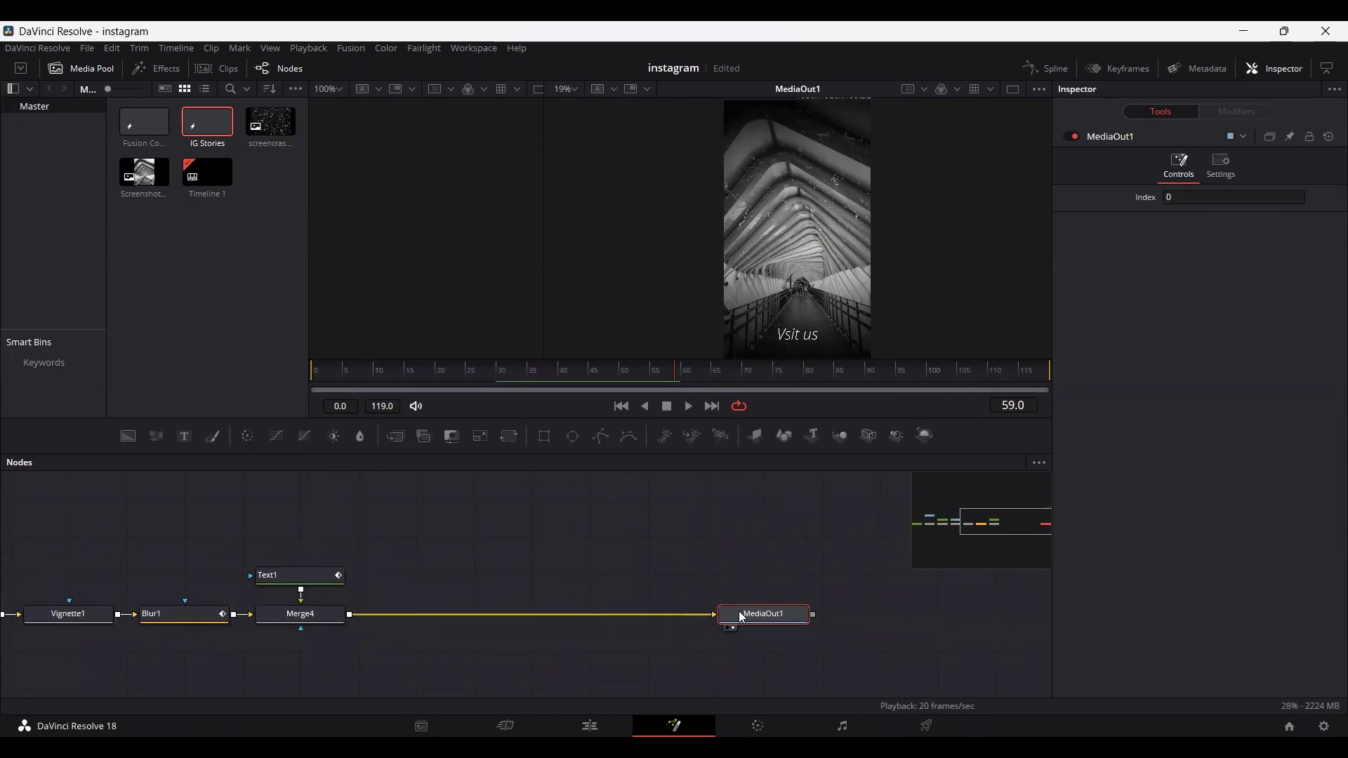
{"action": "left_click_drag", "start_coordinate": [738, 611], "coordinate": [912, 618]}
- Add Background3 after Merge4 through a new Merge5, rotated to a 90 degree angle
{"action": "left_click", "coordinate": [260, 642]}
{"action": "left_click_drag", "start_coordinate": [128, 436], "coordinate": [358, 643]}
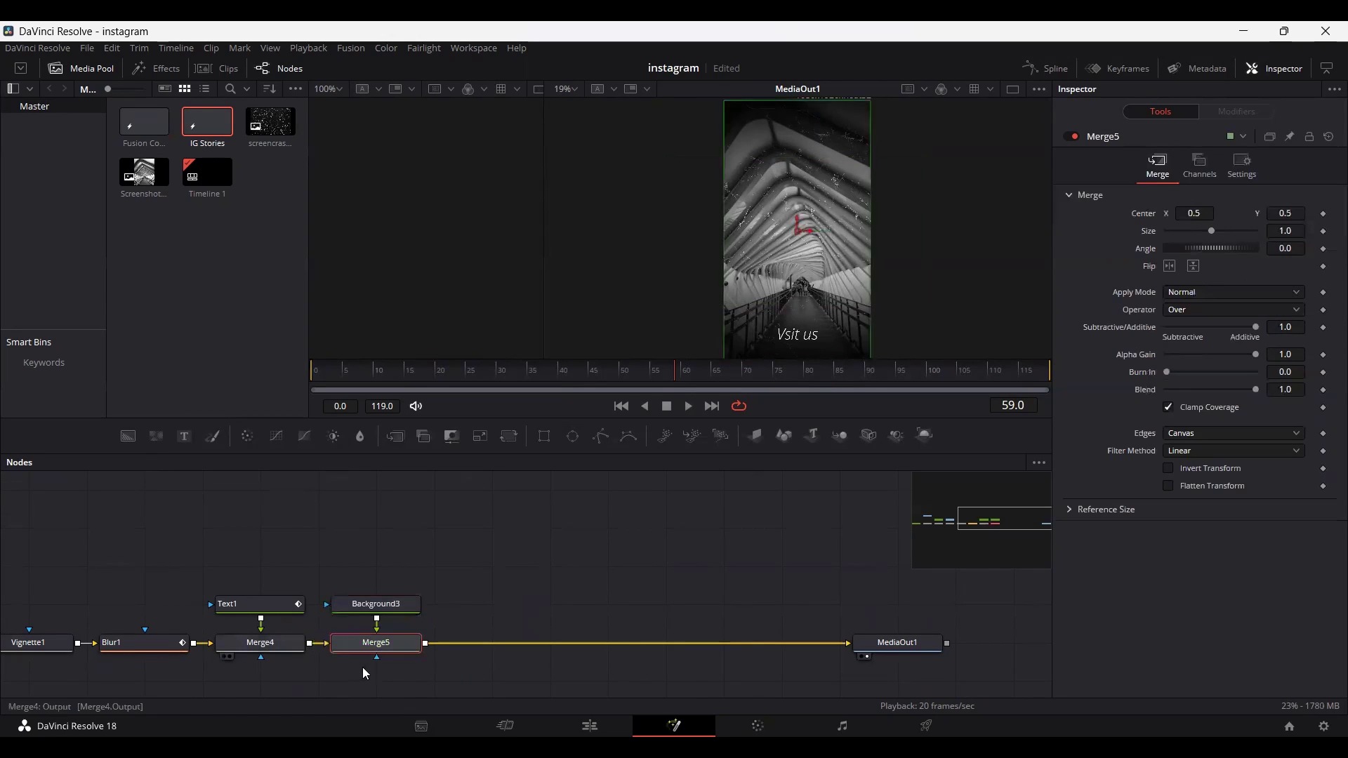
{"action": "left_click", "coordinate": [358, 605]}
{"action": "left_click", "coordinate": [375, 643]}
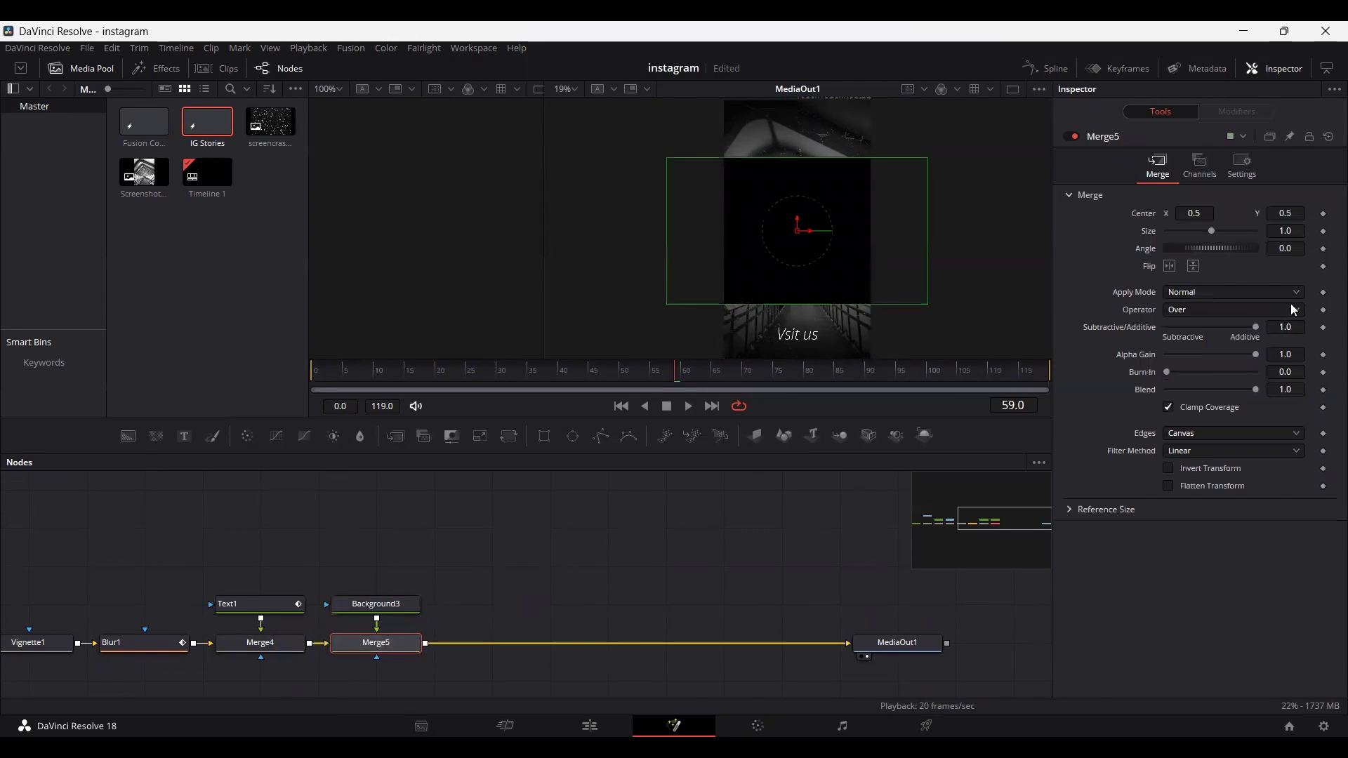
{"action": "left_click", "coordinate": [1293, 252]}
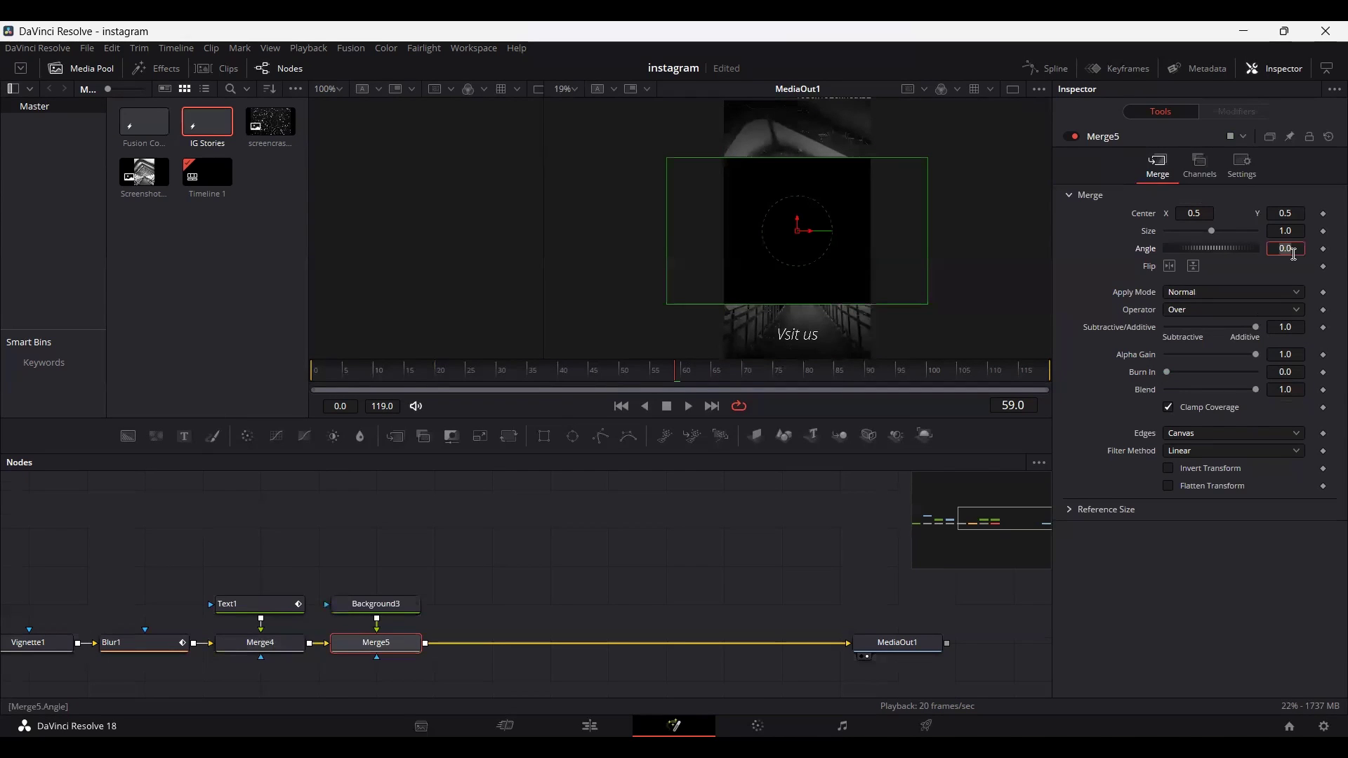
{"action": "type", "text": "90"}
{"action": "key", "text": "Return"}
- Make Background3's fill colour pure white (#ffffff)
{"action": "left_click", "coordinate": [376, 604]}
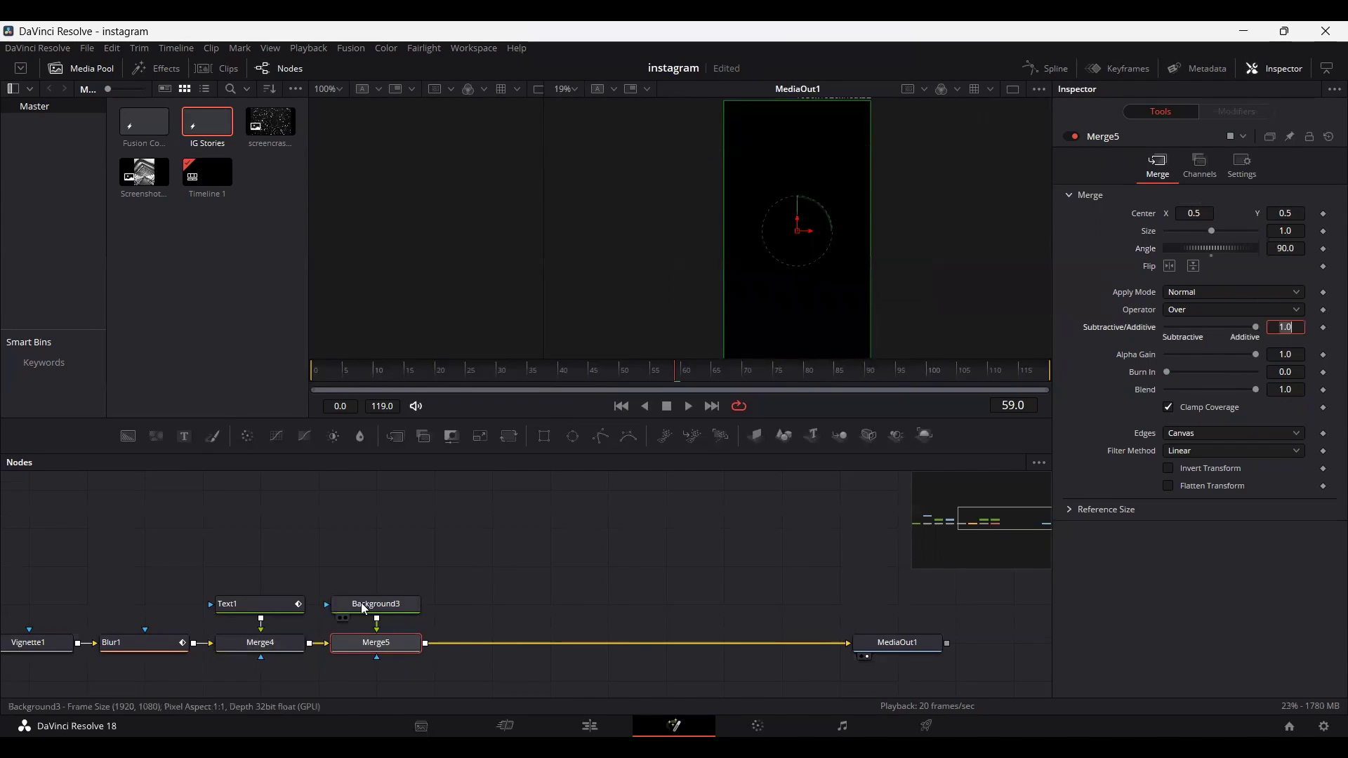
{"action": "left_click", "coordinate": [1202, 280]}
{"action": "left_click_drag", "start_coordinate": [826, 304], "coordinate": [829, 265]}
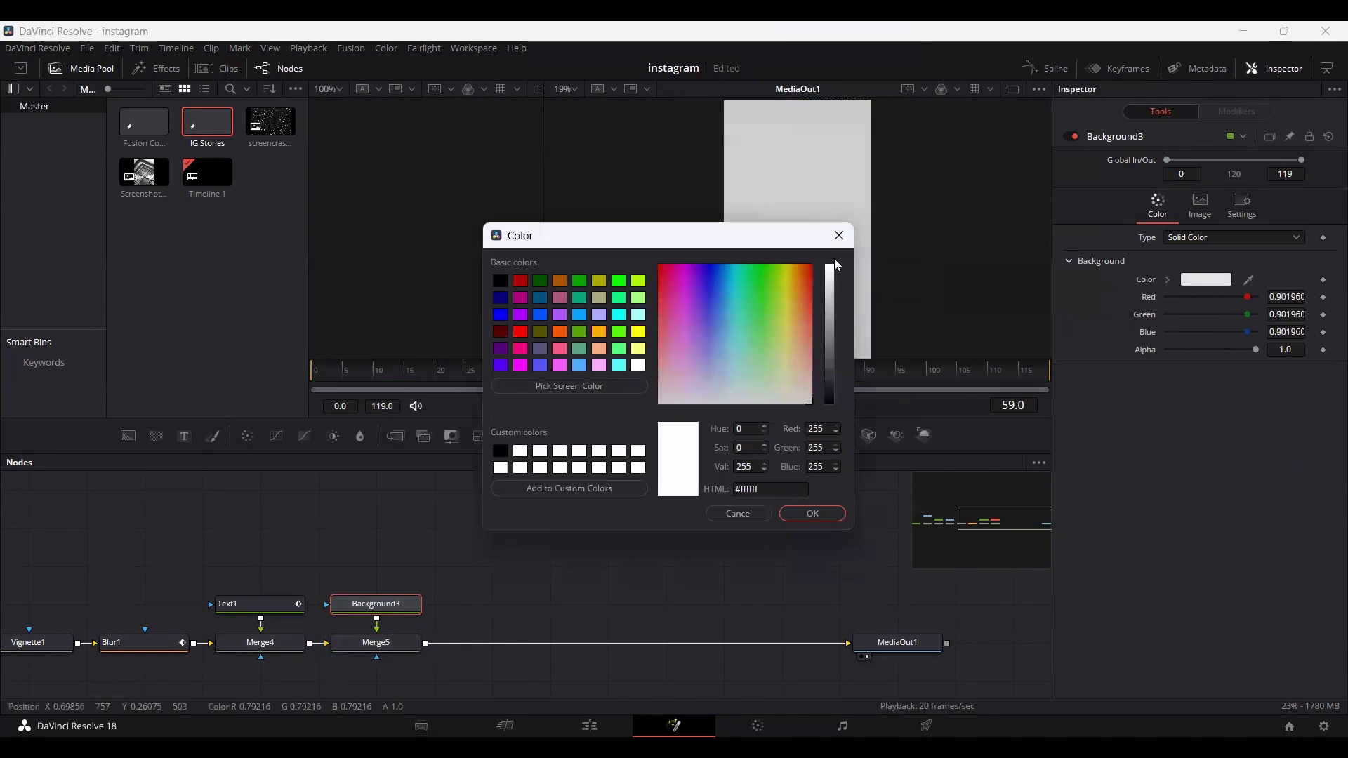
{"action": "left_click", "coordinate": [829, 518]}
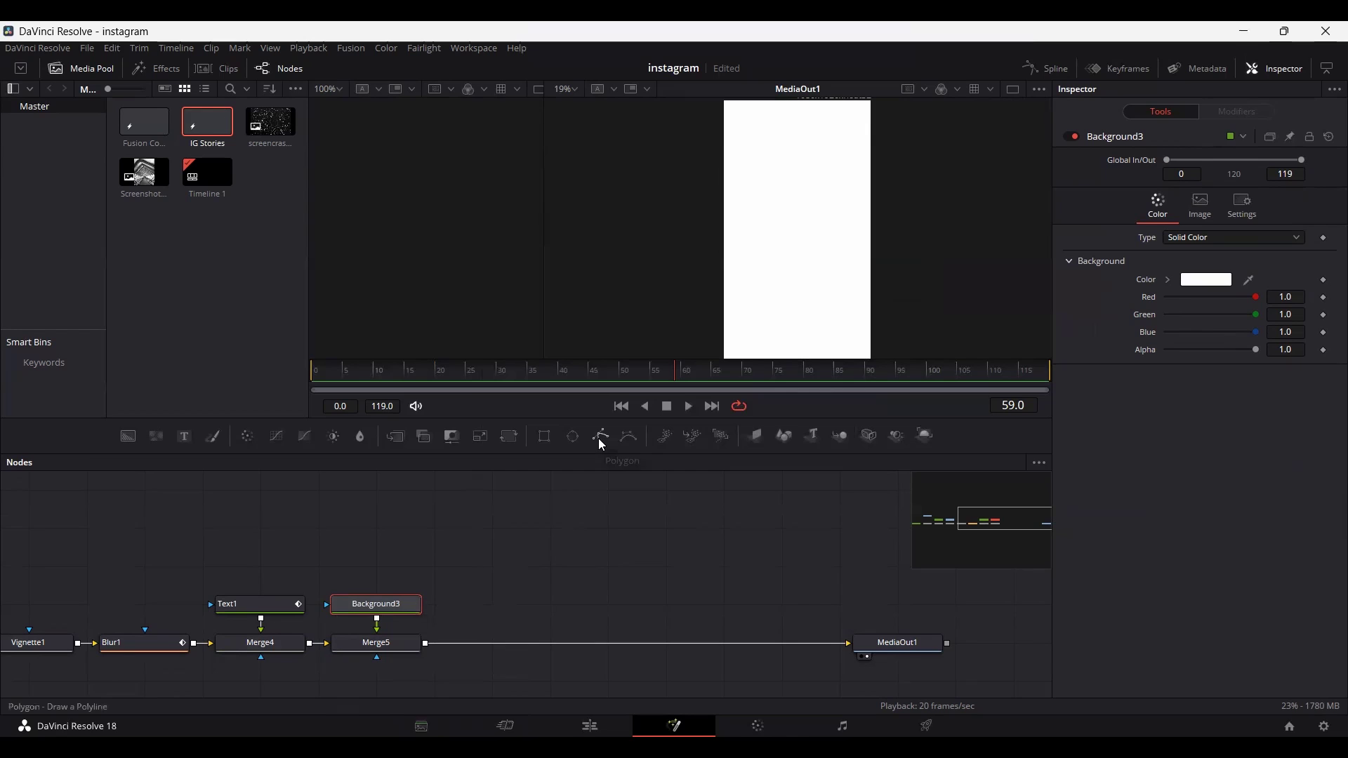
- Add a Polygon1 mask on Background3 and draw a five-point zigzag polyline down the frame
{"action": "left_click_drag", "start_coordinate": [602, 444], "coordinate": [379, 605]}
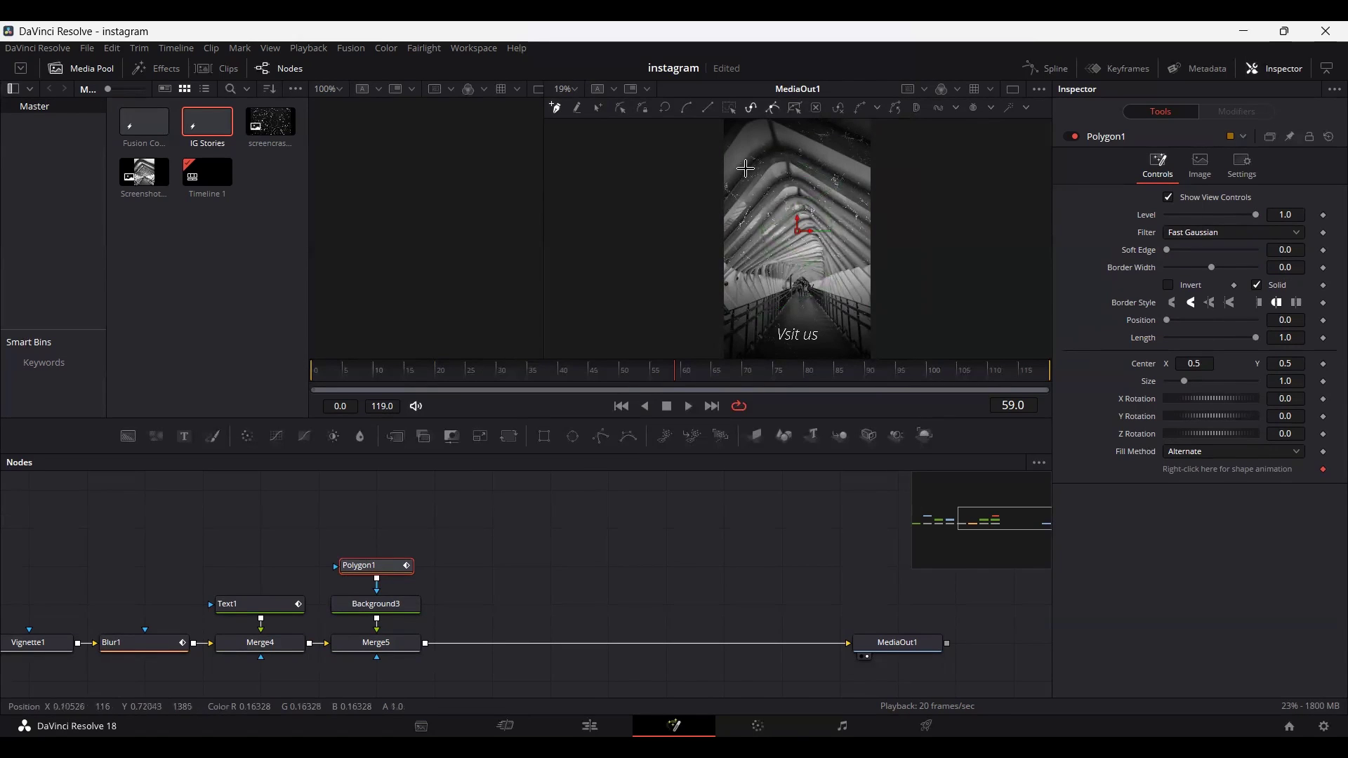
{"action": "left_click", "coordinate": [744, 147]}
{"action": "left_click_drag", "start_coordinate": [828, 175], "coordinate": [844, 181]}
{"action": "left_click", "coordinate": [756, 224]}
{"action": "left_click_drag", "start_coordinate": [822, 244], "coordinate": [854, 253]}
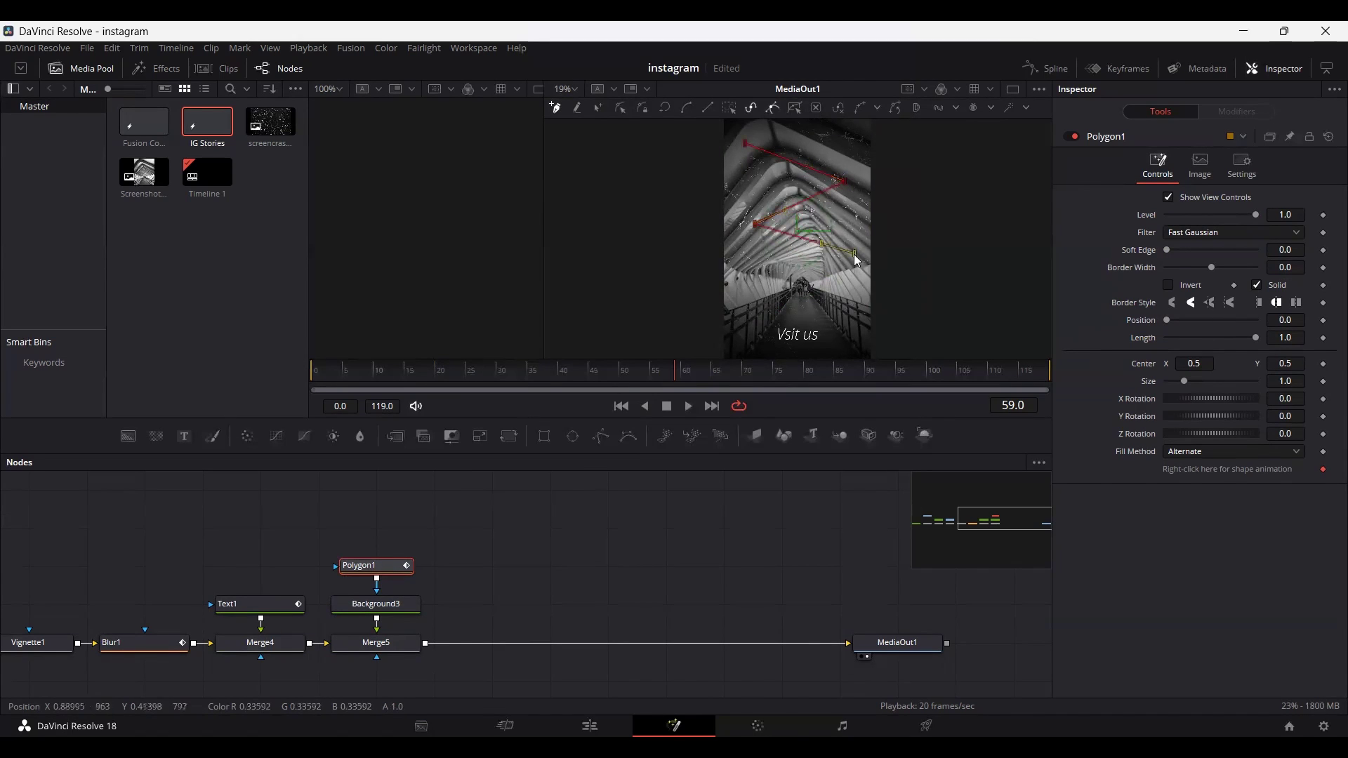
{"action": "left_click", "coordinate": [762, 292]}
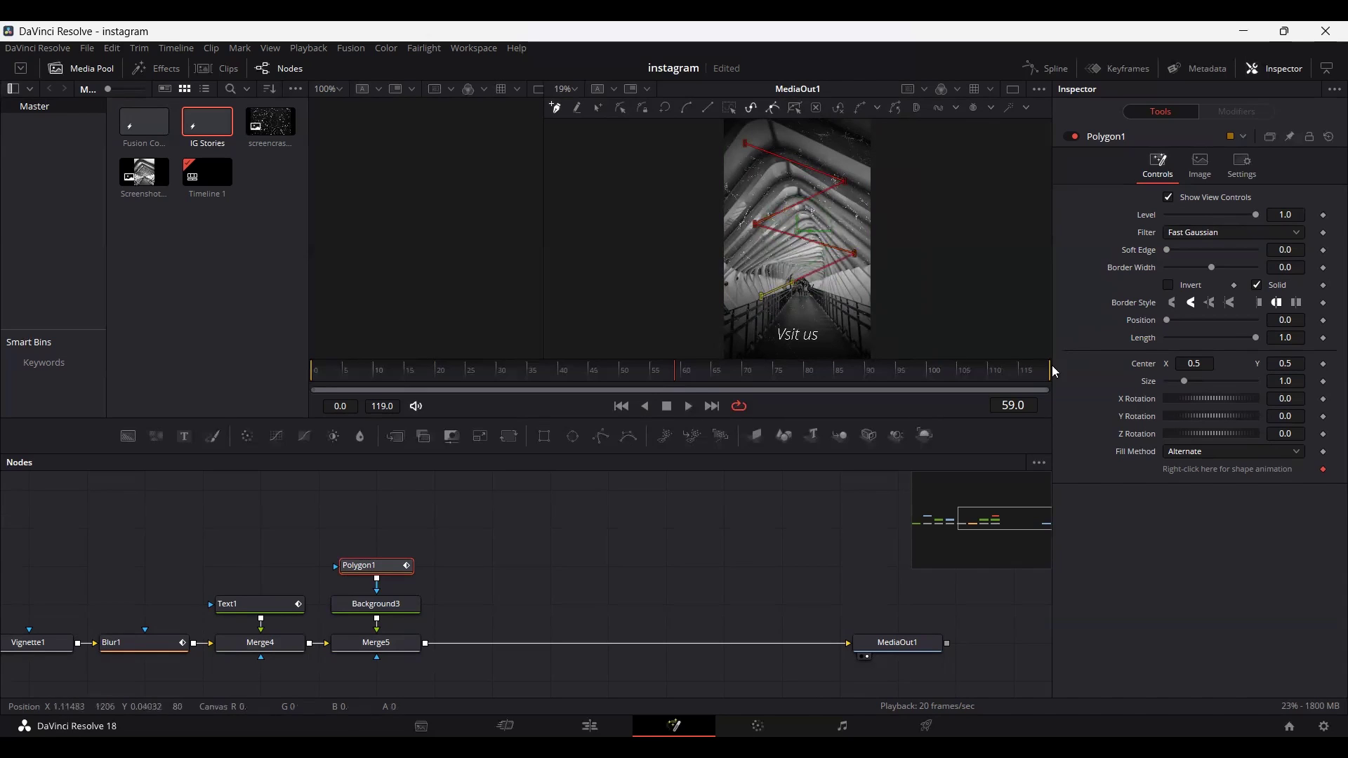
{"action": "left_click", "coordinate": [1299, 257]}
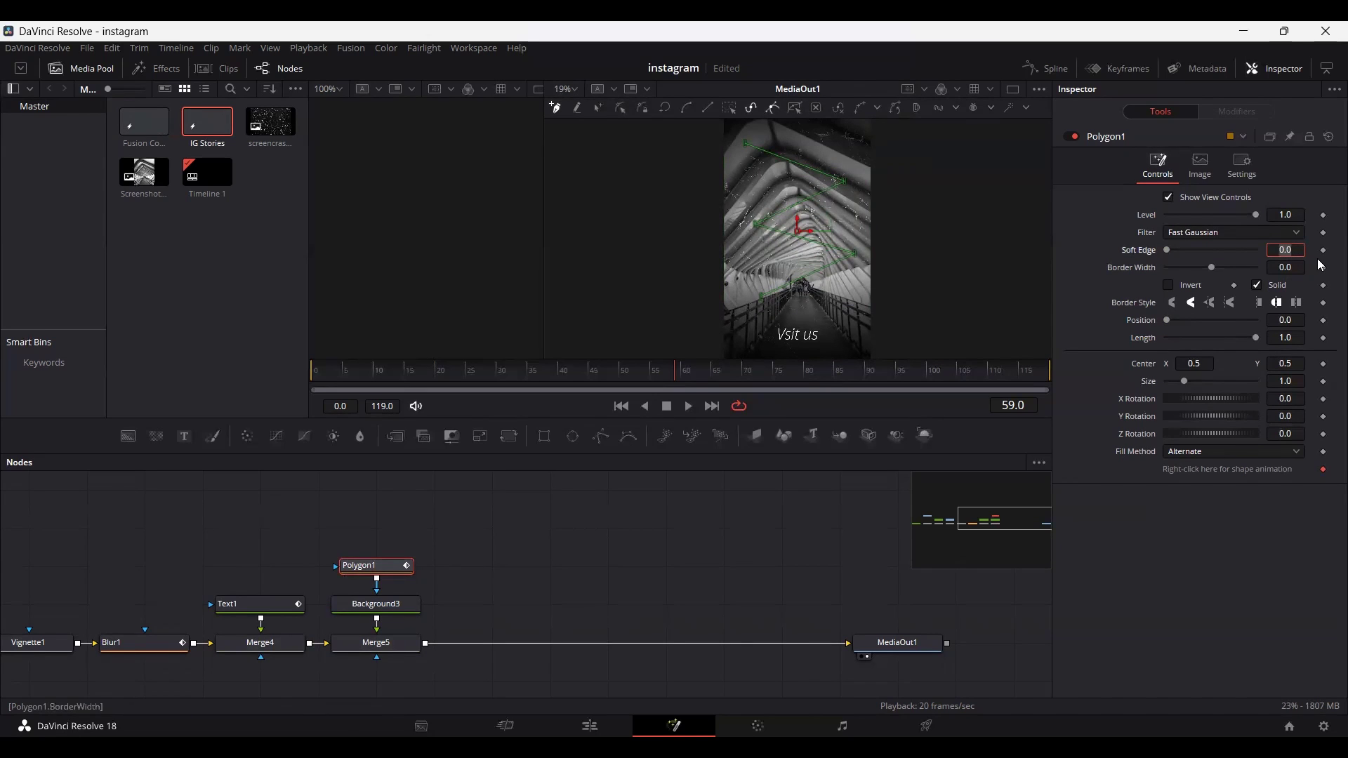
- Give Polygon1 Soft Edge 0.2, Border Width 0.2, Invert on, Solid off and Level 0.3
{"action": "type", "text": "0.2"}
{"action": "key", "text": "Tab"}
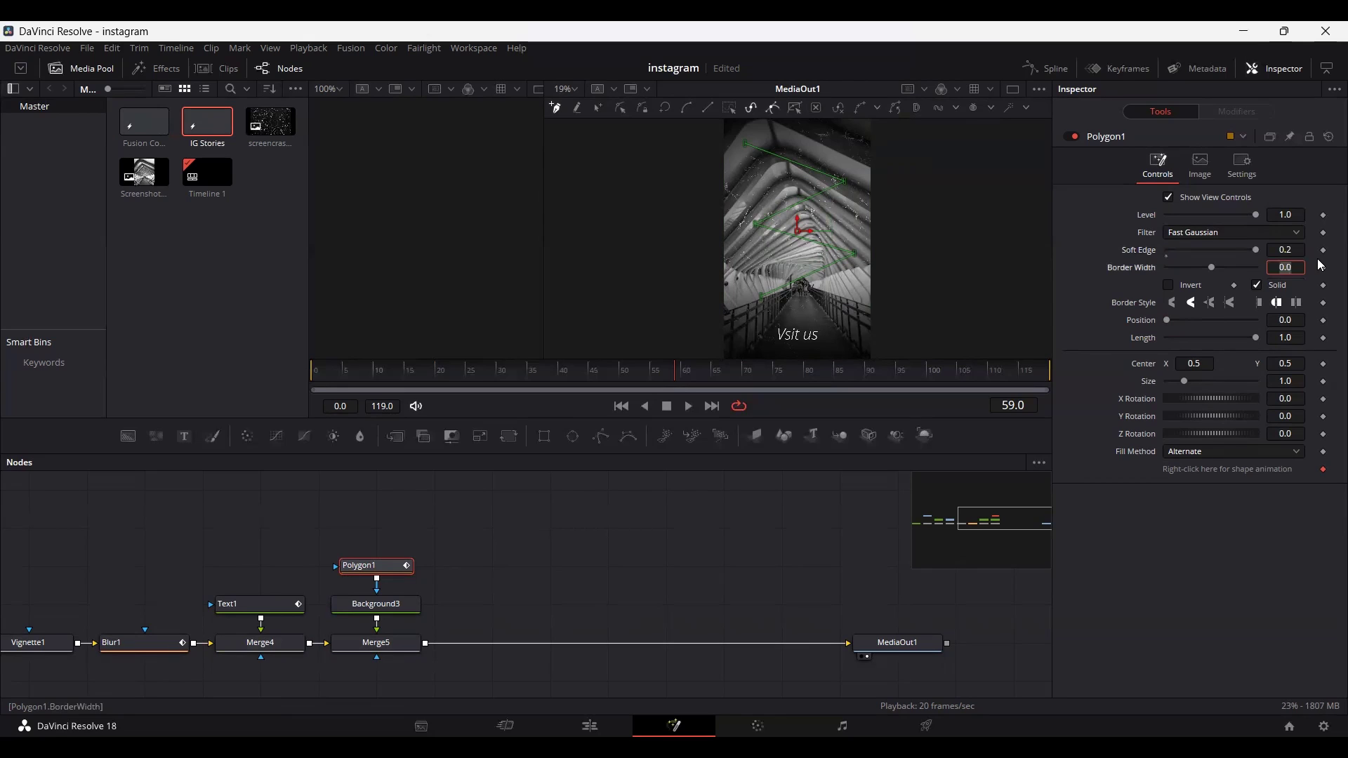
{"action": "type", "text": "0.2"}
{"action": "key", "text": "Tab"}
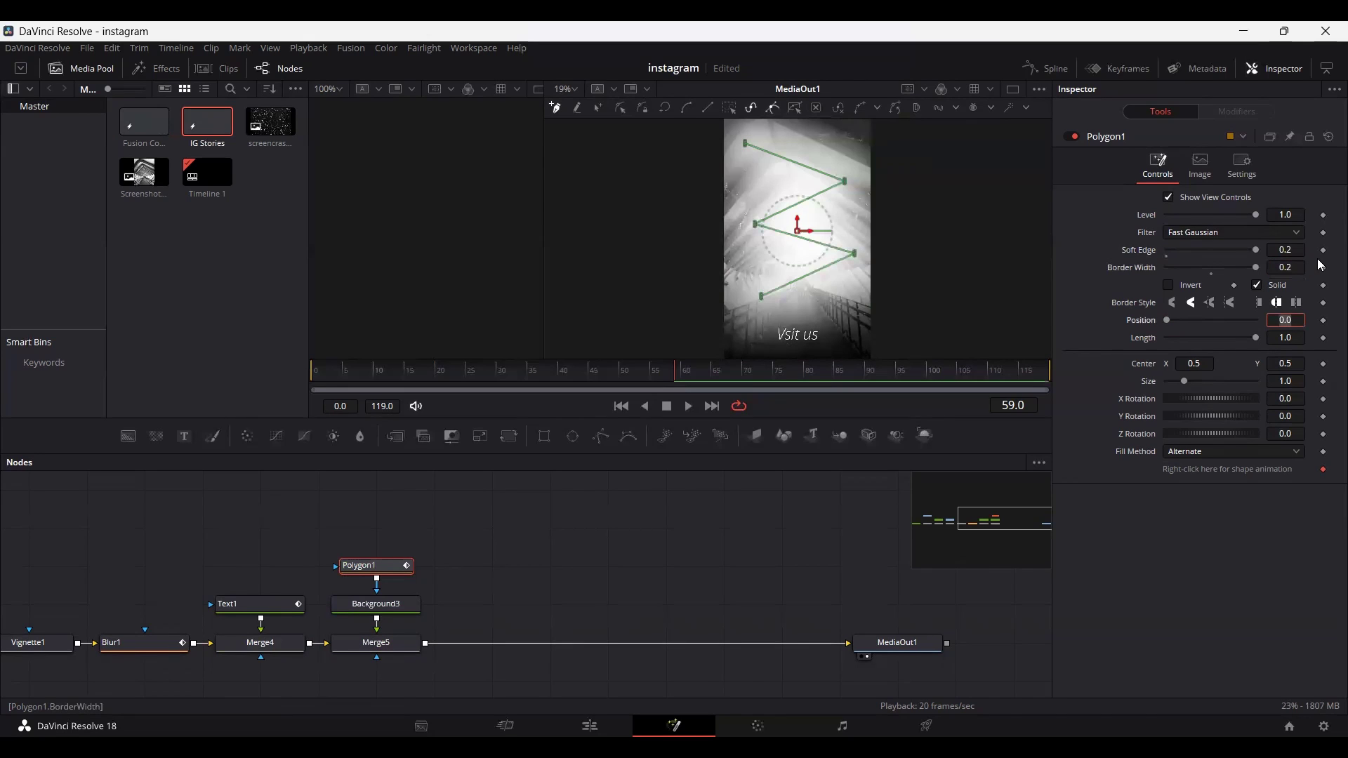
{"action": "left_click", "coordinate": [1167, 286]}
{"action": "left_click", "coordinate": [1257, 285]}
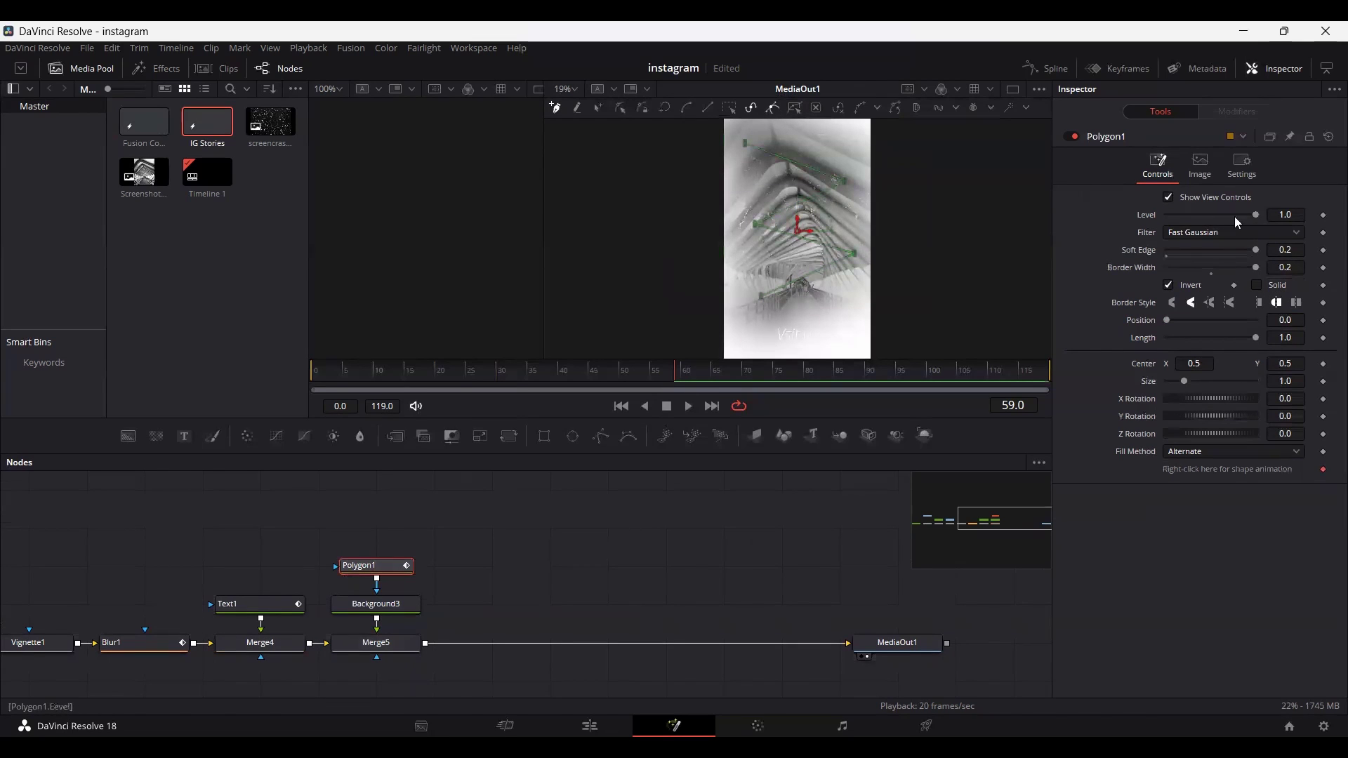
{"action": "left_click", "coordinate": [1298, 213]}
{"action": "type", "text": "0.3"}
{"action": "key", "text": "Tab"}
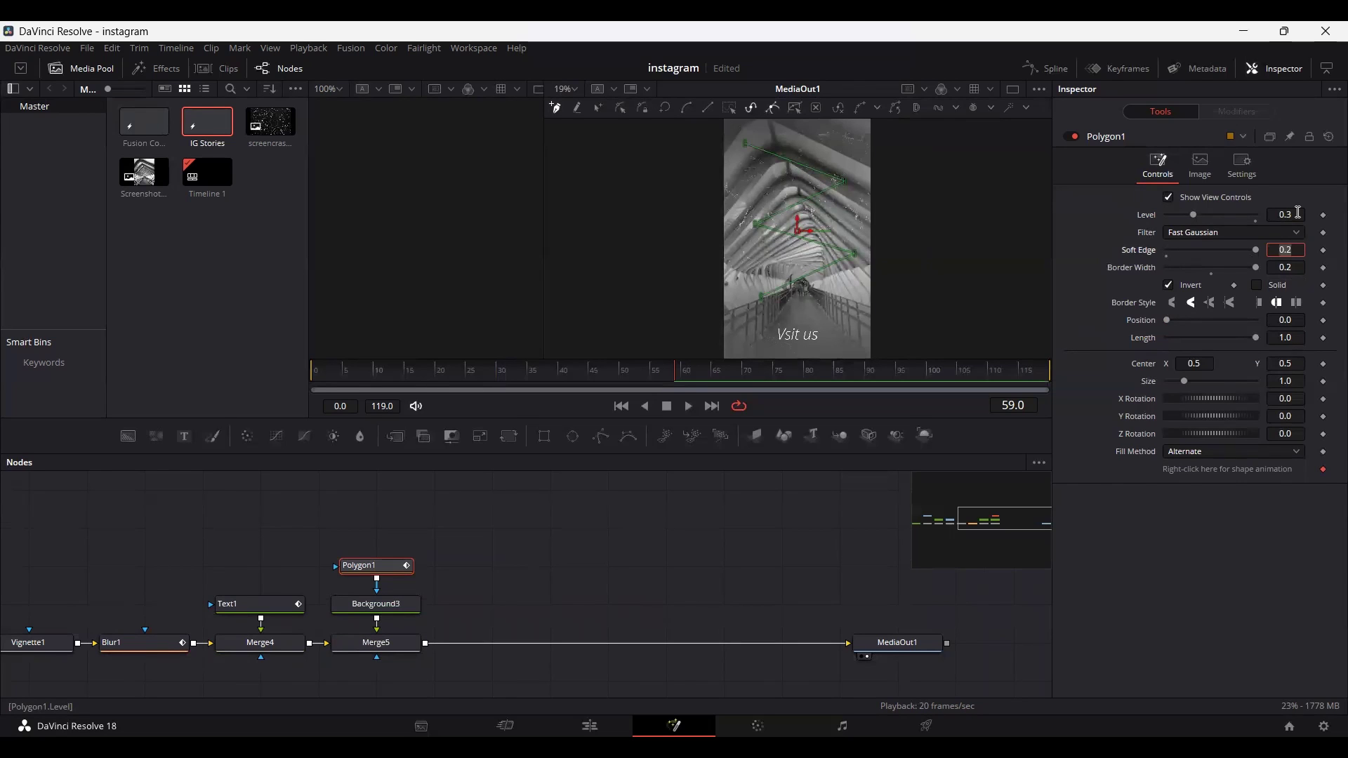
{"action": "left_click", "coordinate": [440, 370]}
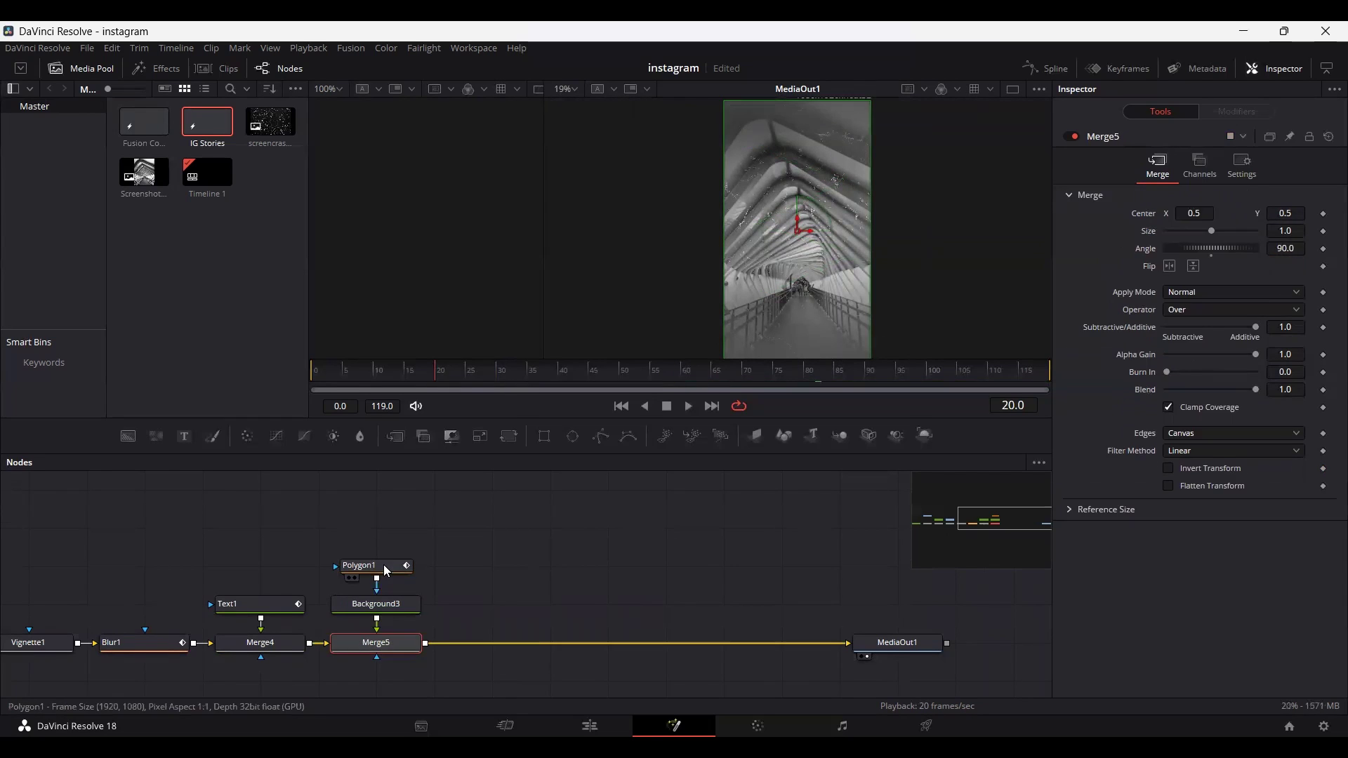
- Keyframe Polygon1 Length at full at frame 30, 0.559 at frame 25, and 0 at frame 20
{"action": "left_click", "coordinate": [499, 380]}
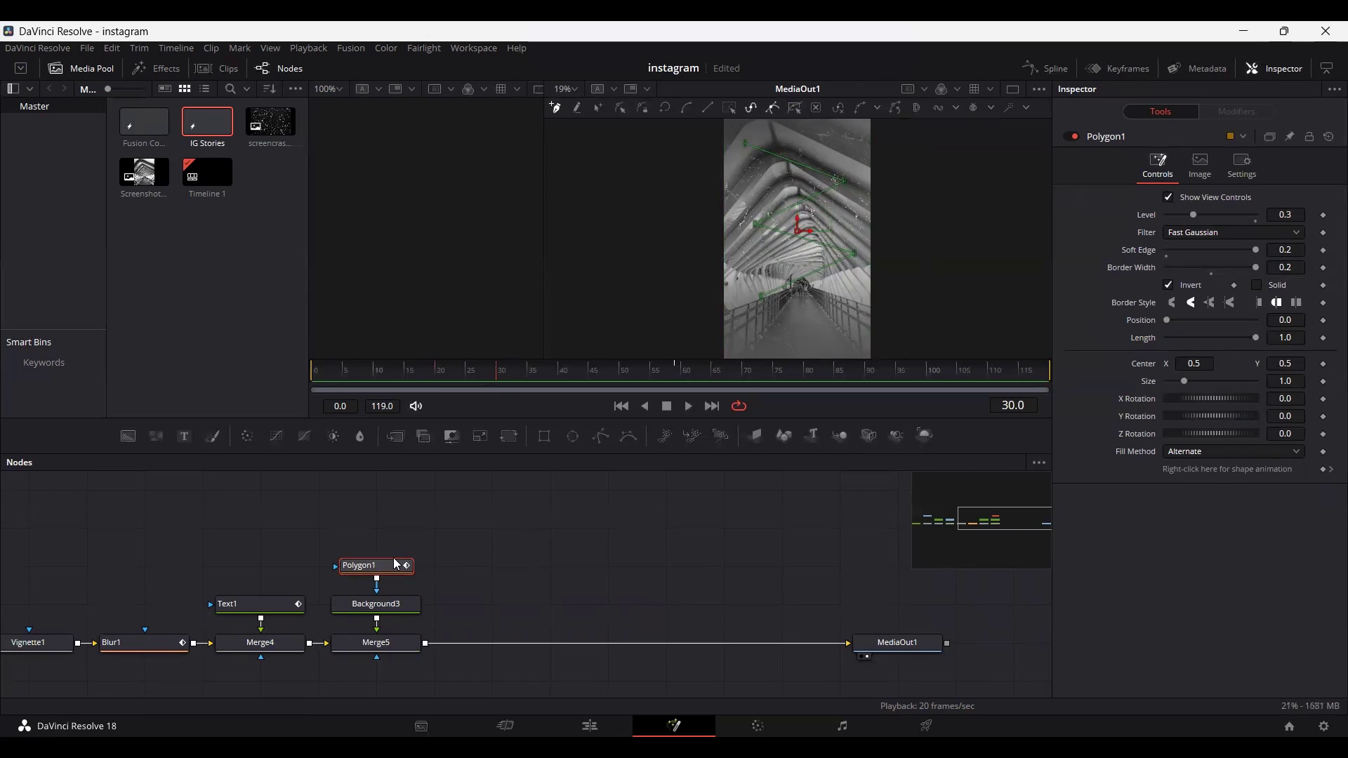
{"action": "left_click", "coordinate": [1323, 339]}
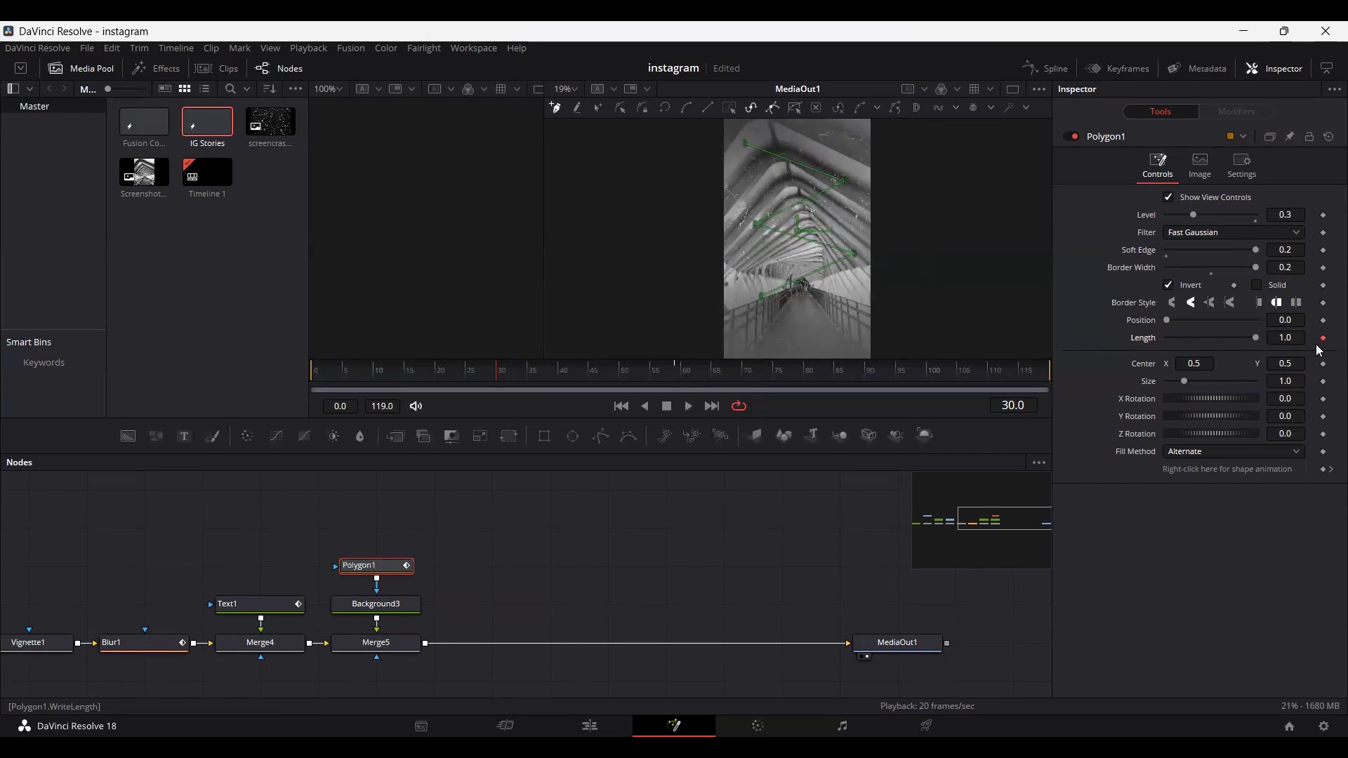
{"action": "left_click", "coordinate": [467, 372]}
{"action": "left_click_drag", "start_coordinate": [1253, 336], "coordinate": [1215, 343]}
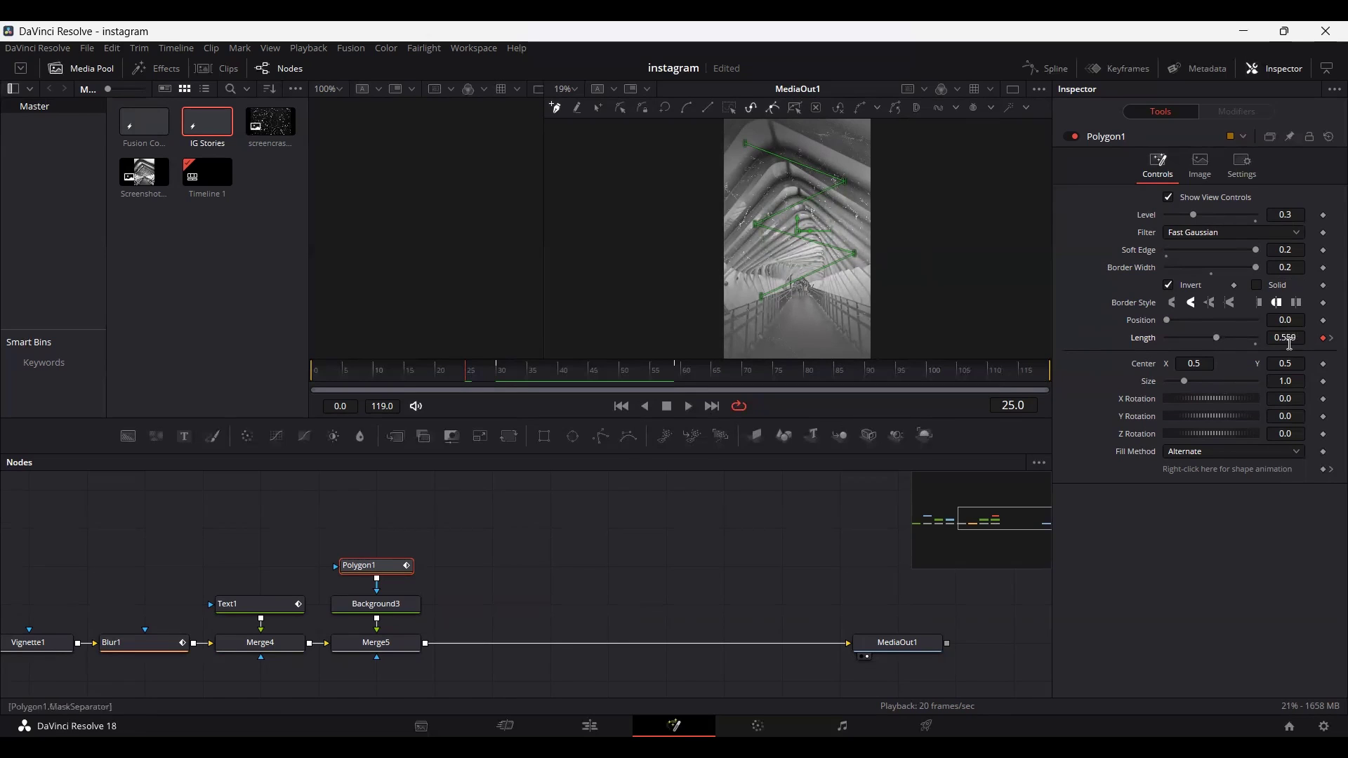
{"action": "left_click", "coordinate": [439, 376]}
{"action": "left_click_drag", "start_coordinate": [1211, 339], "coordinate": [1152, 347]}
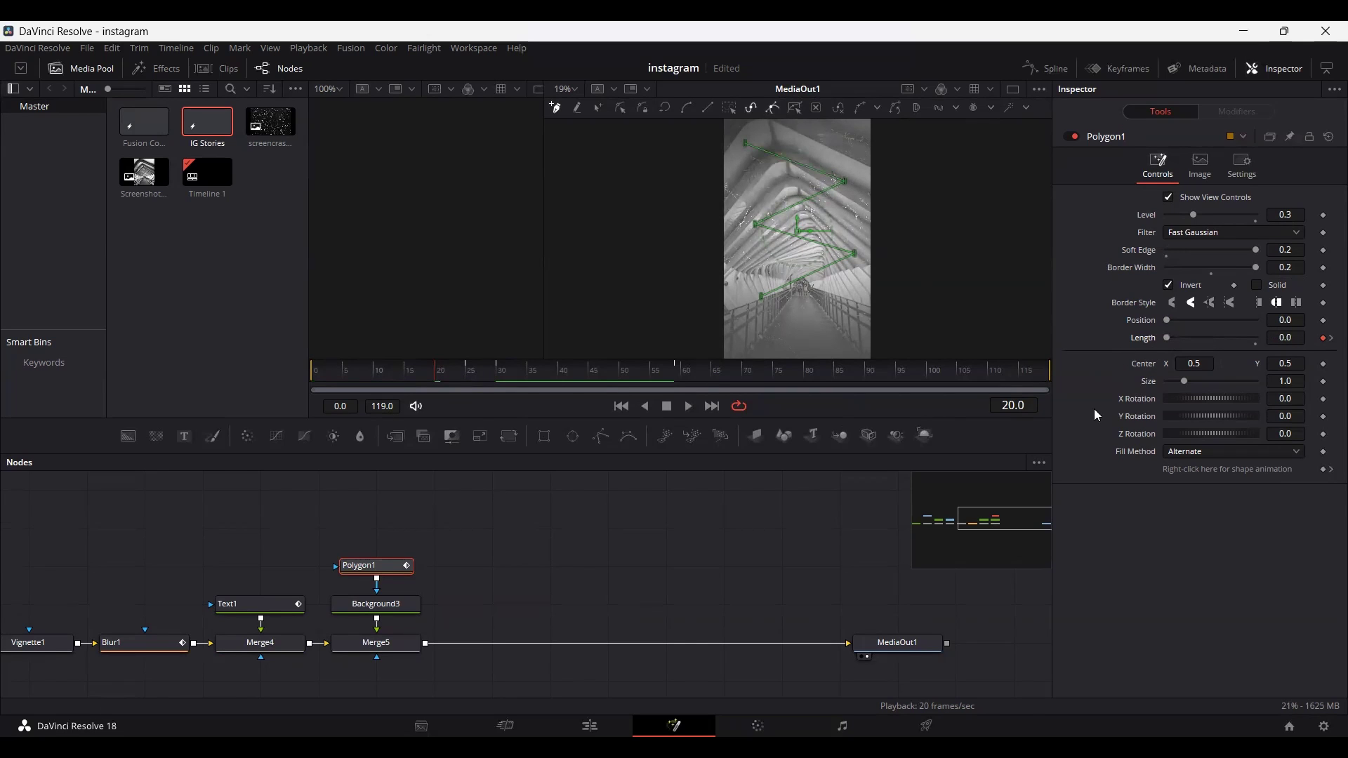
- Smooth Polygon1's Length keyframes into a 33.0 ease S-curve and play back the write-on
{"action": "left_click", "coordinate": [1045, 68]}
{"action": "left_click", "coordinate": [548, 621]}
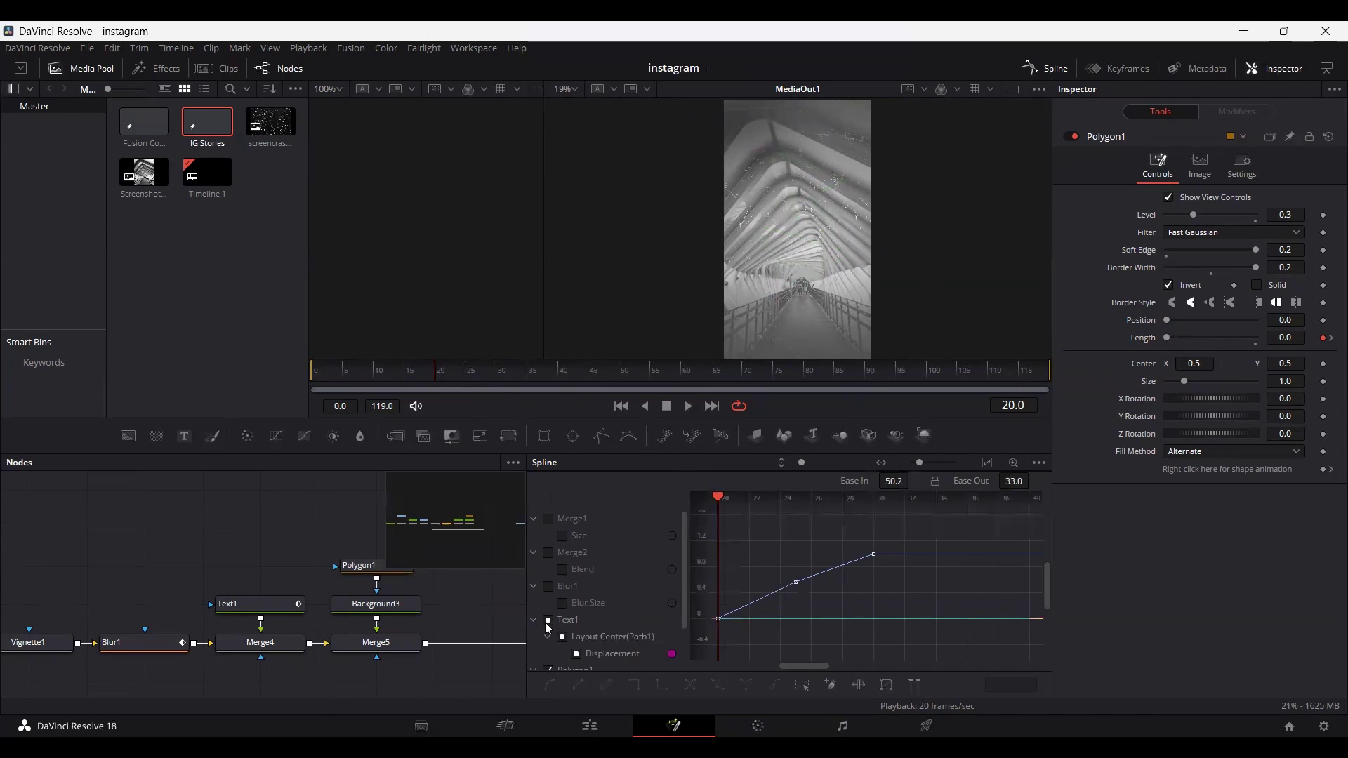
{"action": "scroll", "coordinate": [561, 618], "scroll_direction": "down", "scroll_amount": 2}
{"action": "left_click", "coordinate": [574, 621]}
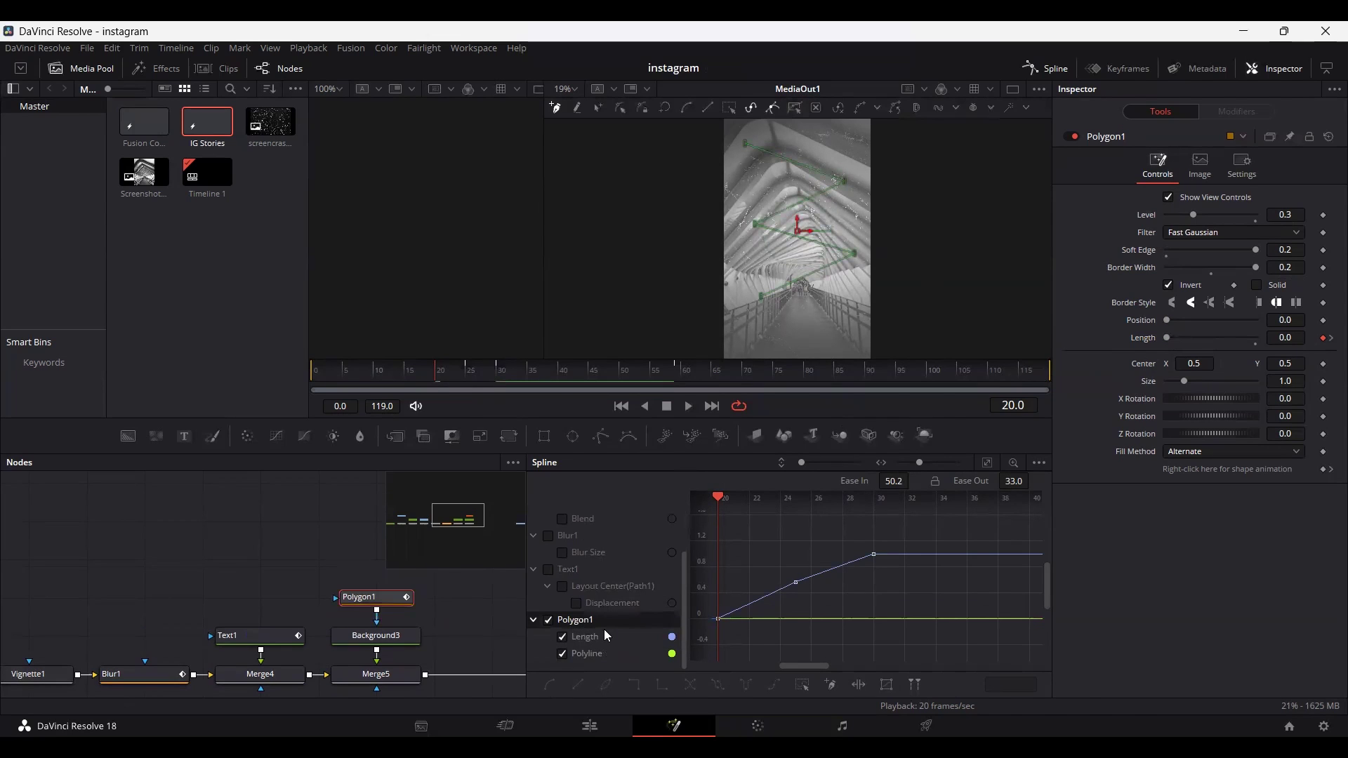
{"action": "left_click", "coordinate": [596, 637]}
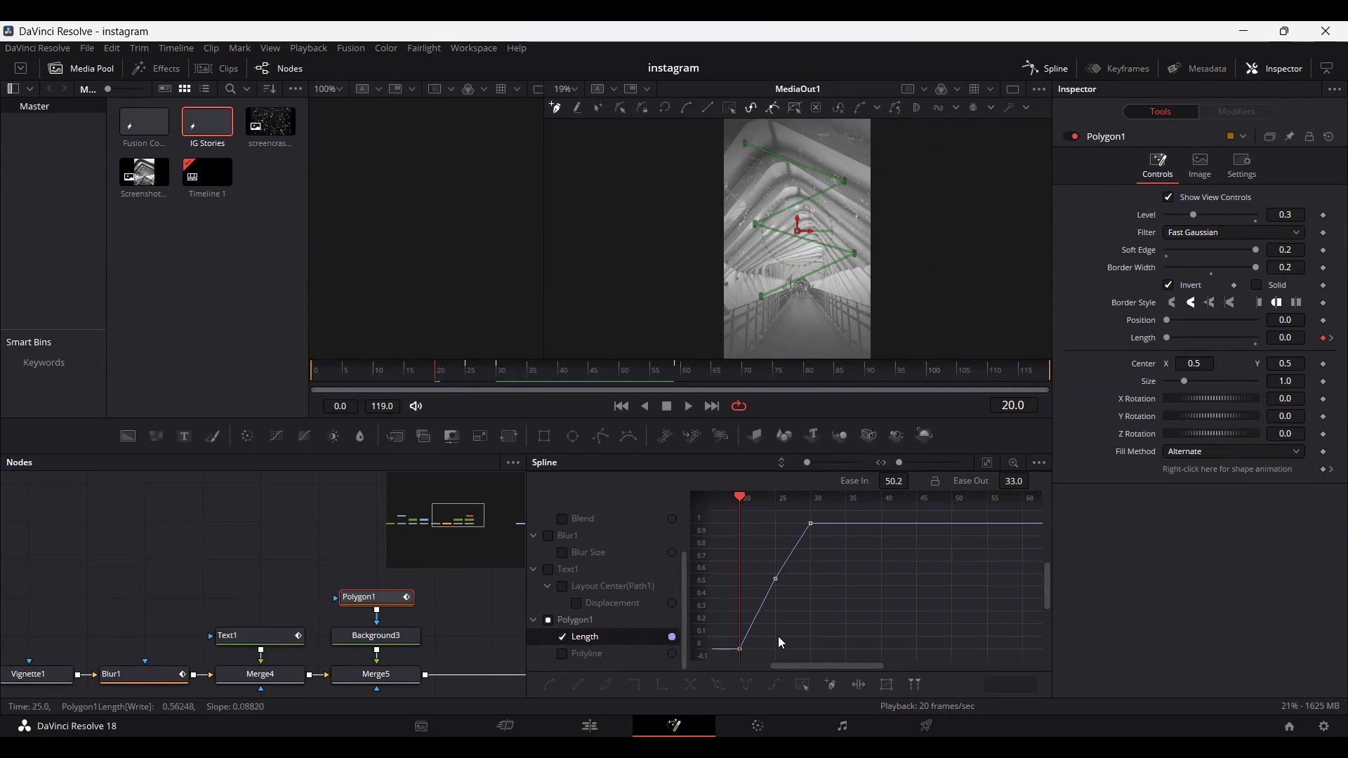
{"action": "left_click_drag", "start_coordinate": [804, 663], "coordinate": [888, 542]}
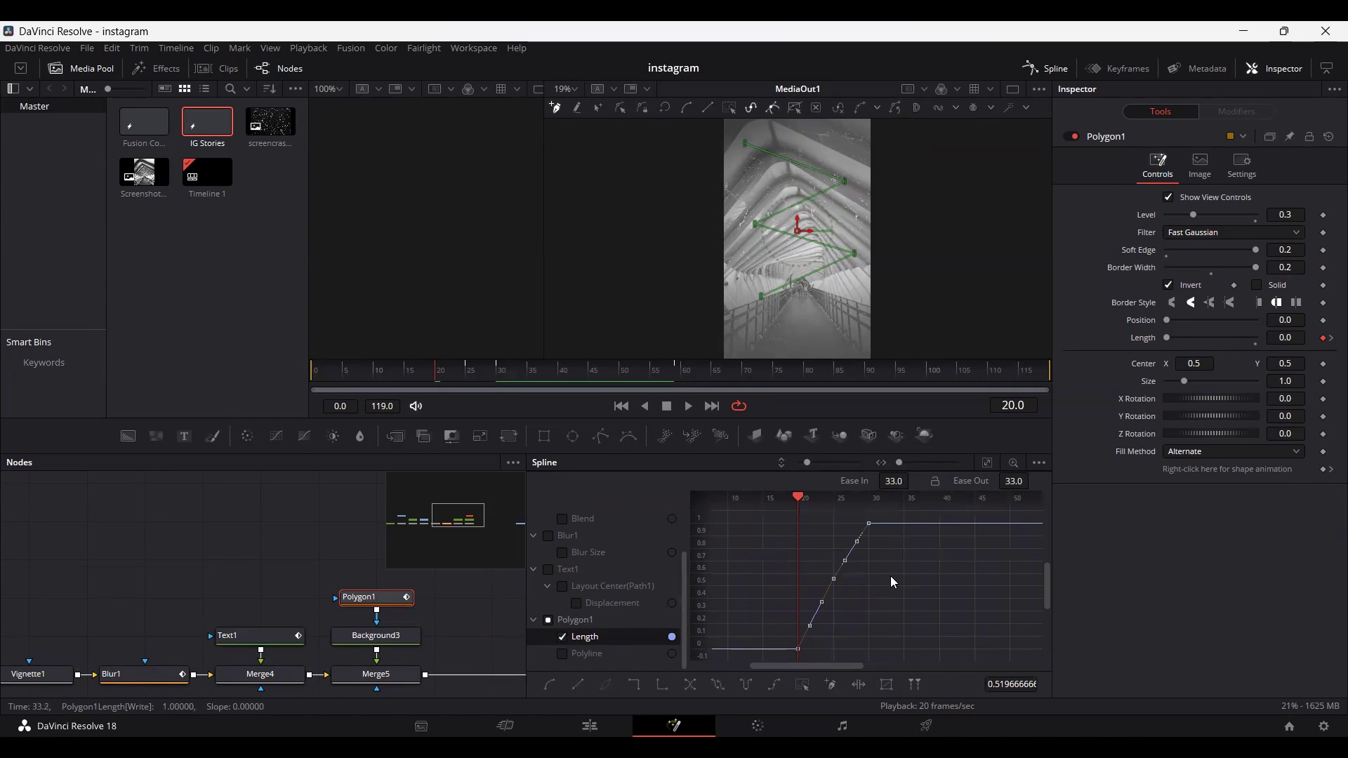
{"action": "key", "text": "shift+s"}
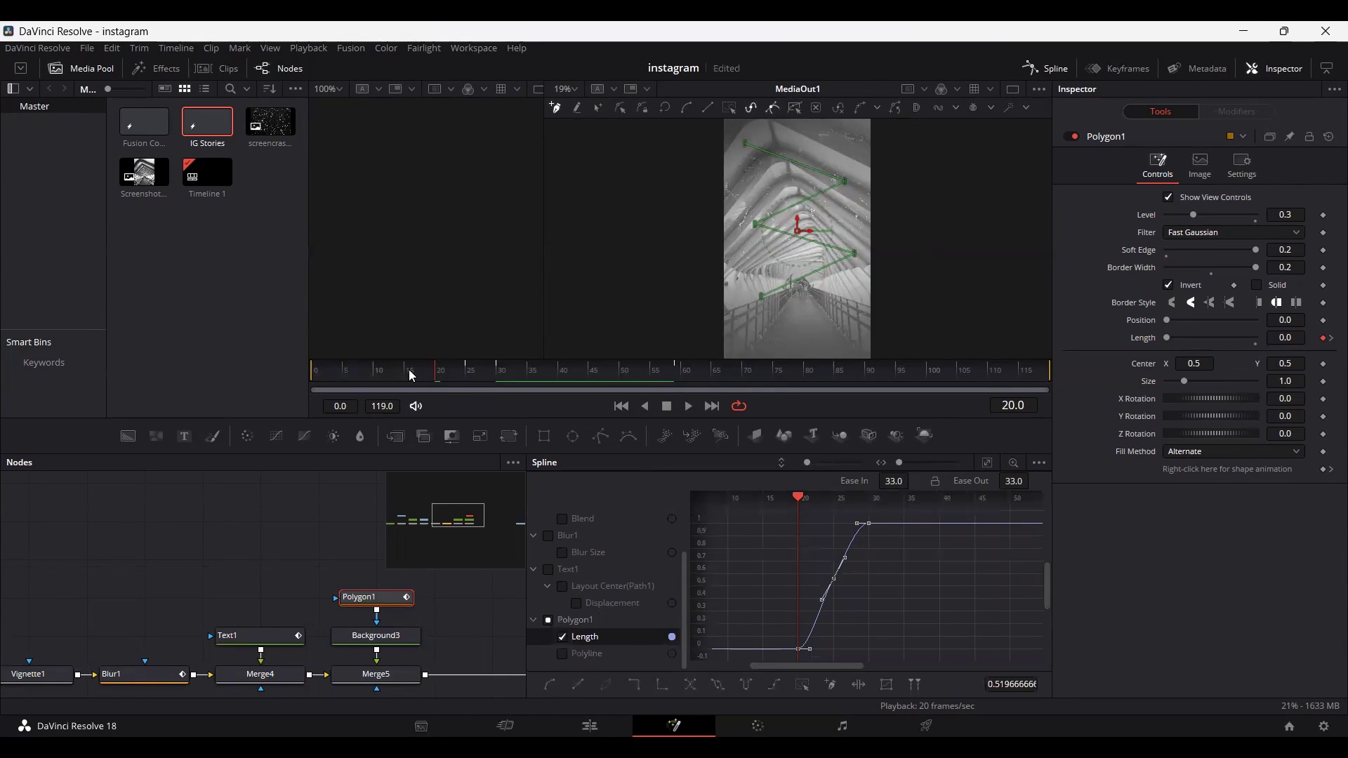
{"action": "key", "text": "space"}
{"action": "key", "text": "space"}
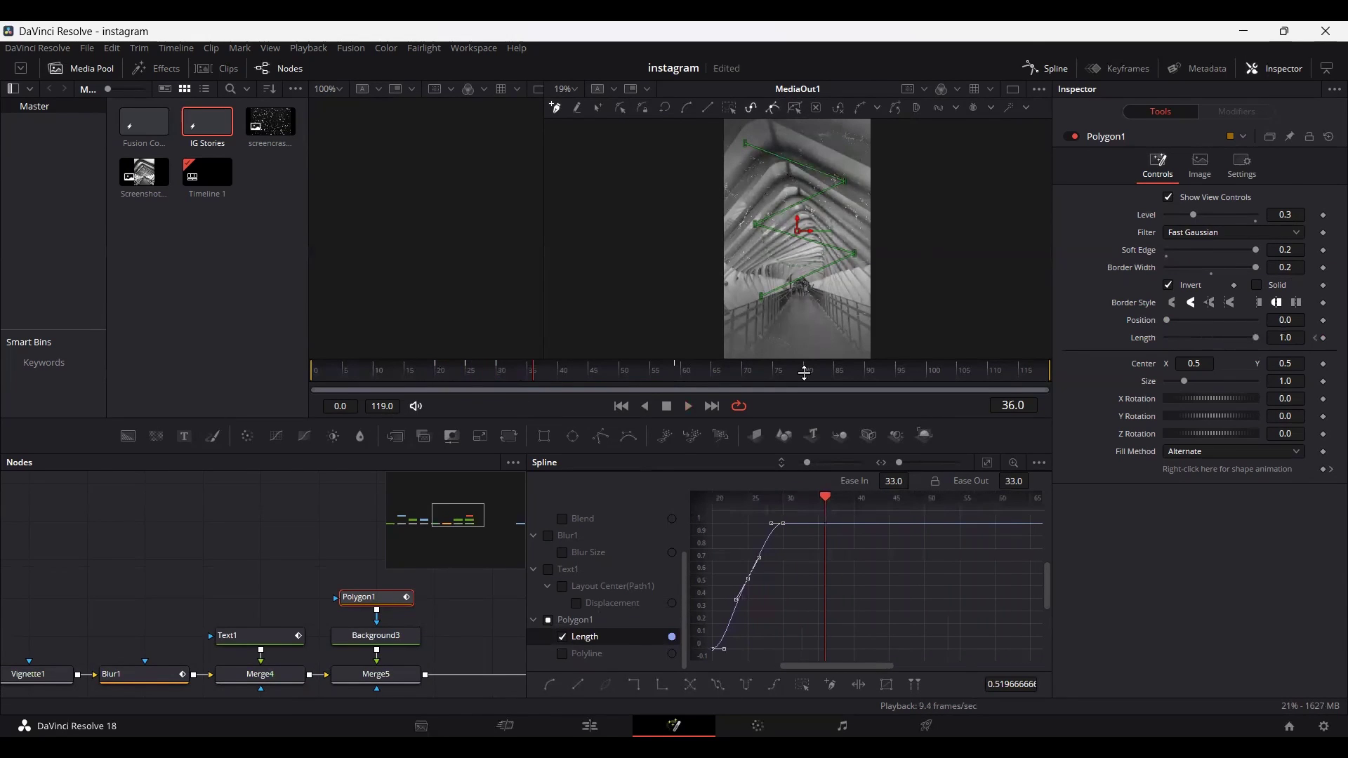
{"action": "left_click", "coordinate": [1046, 68]}
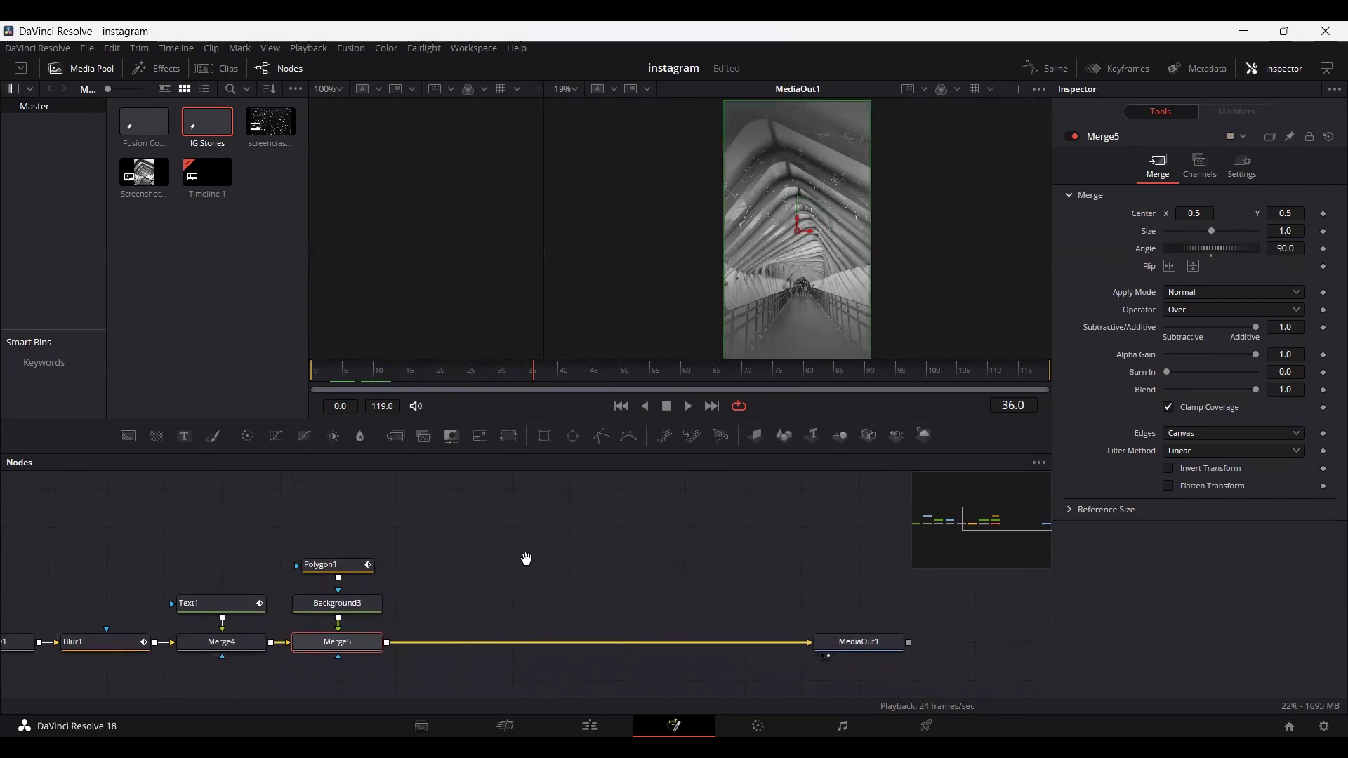
- Add a Text2 node reading 'Brand New Experience' in the Harmony font
{"action": "left_click_drag", "start_coordinate": [183, 436], "coordinate": [421, 650]}
{"action": "left_click", "coordinate": [445, 606]}
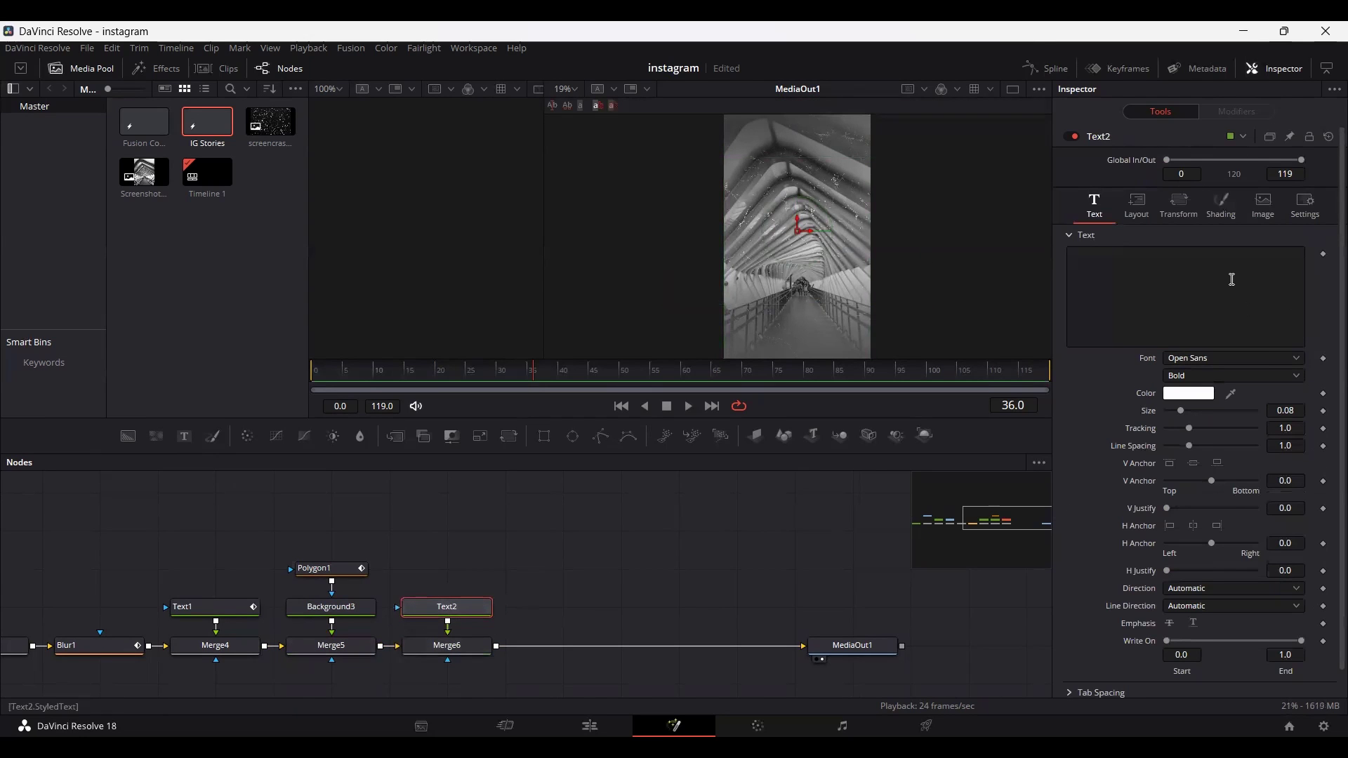
{"action": "left_click", "coordinate": [1183, 295]}
{"action": "type", "text": "Brand New Experience"}
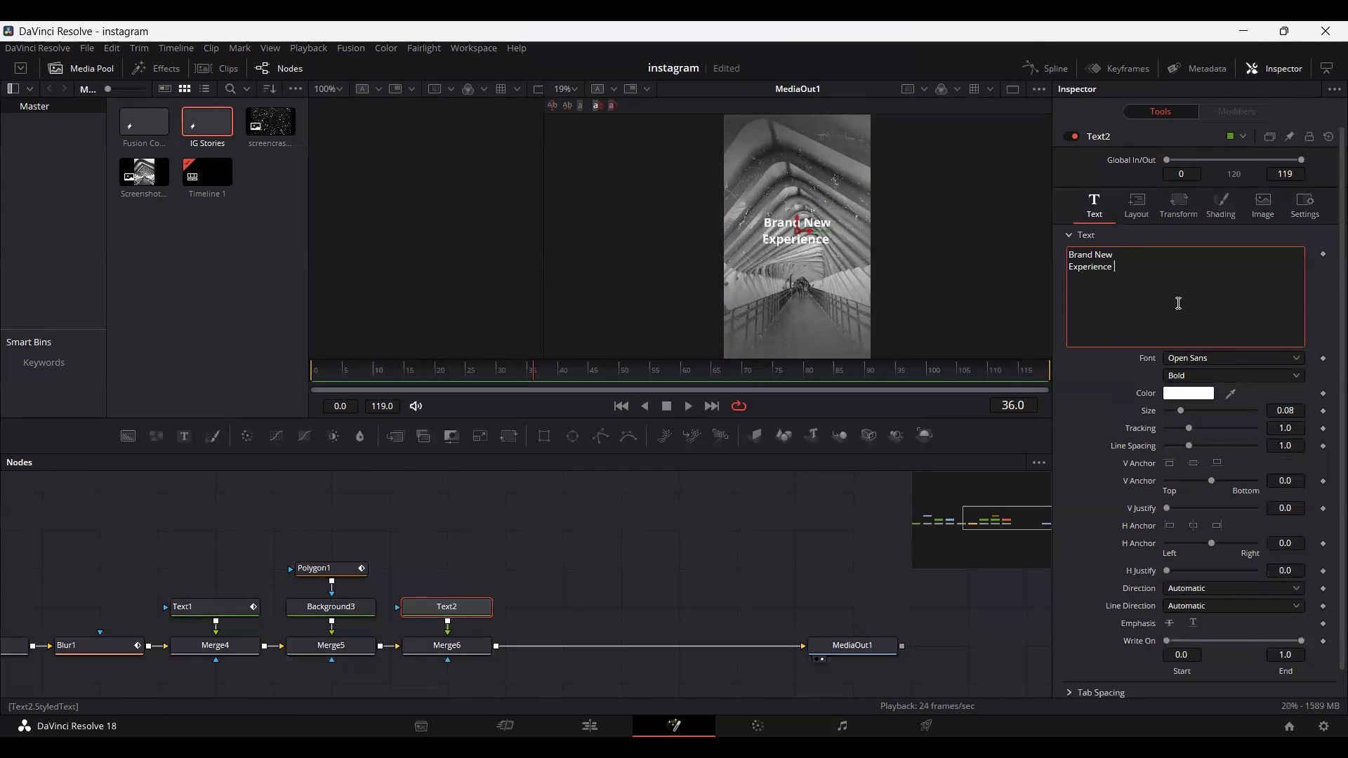
{"action": "left_click", "coordinate": [1209, 356]}
{"action": "key", "text": "h"}
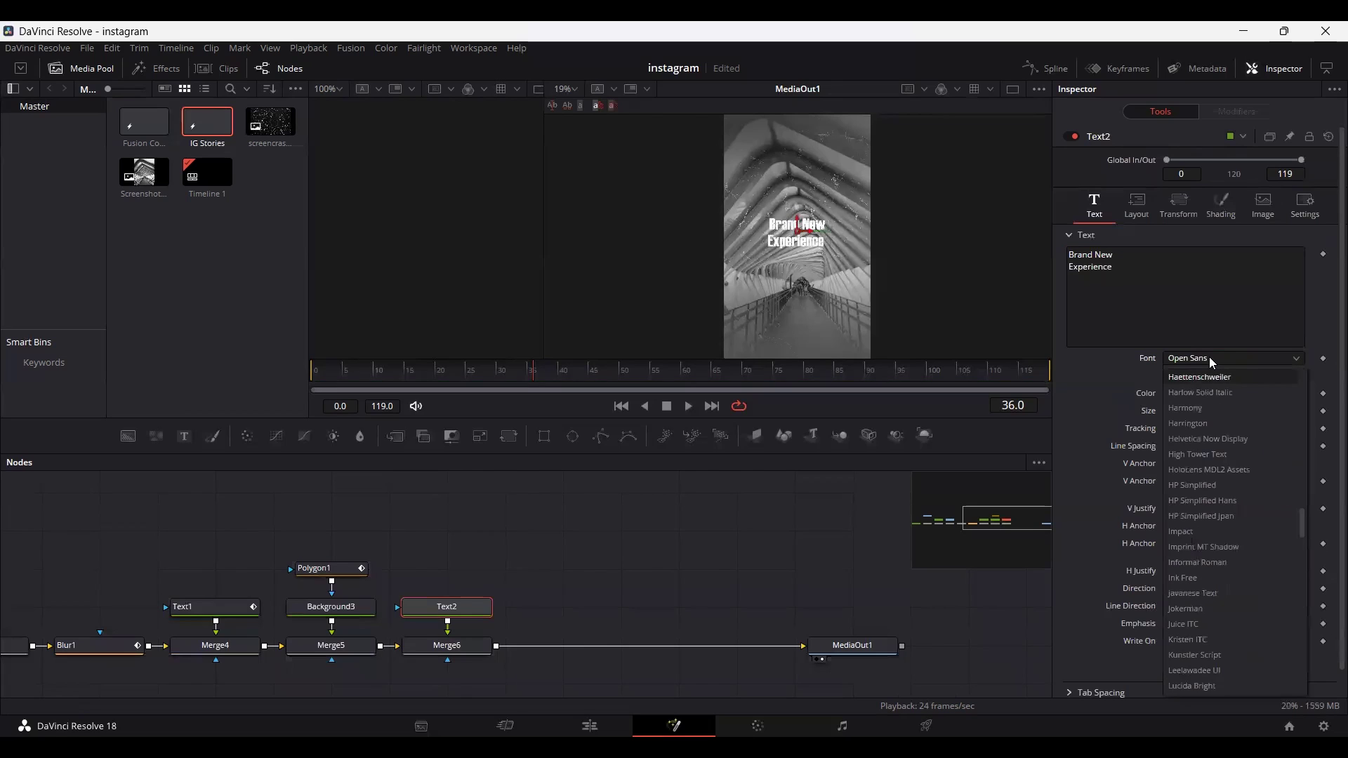
{"action": "key", "text": "Down"}
{"action": "key", "text": "Down"}
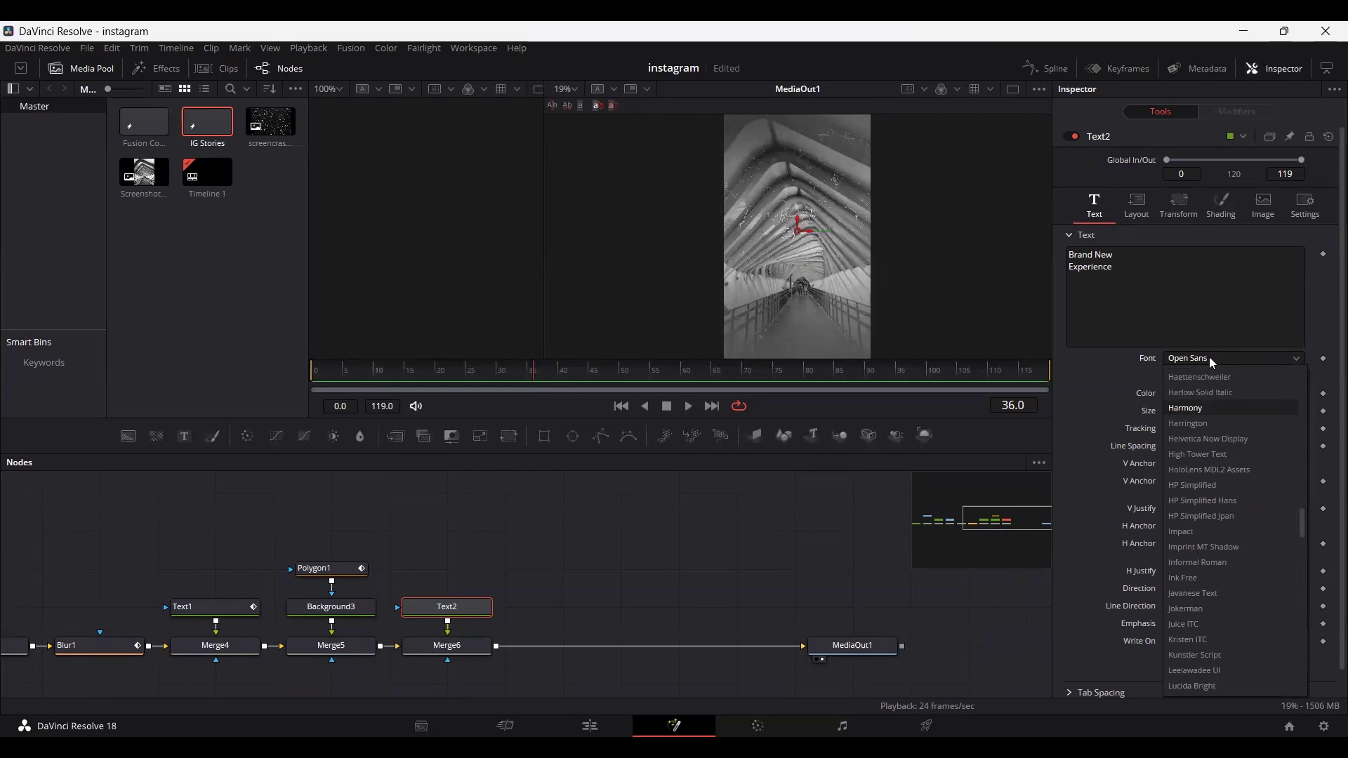
{"action": "key", "text": "Return"}
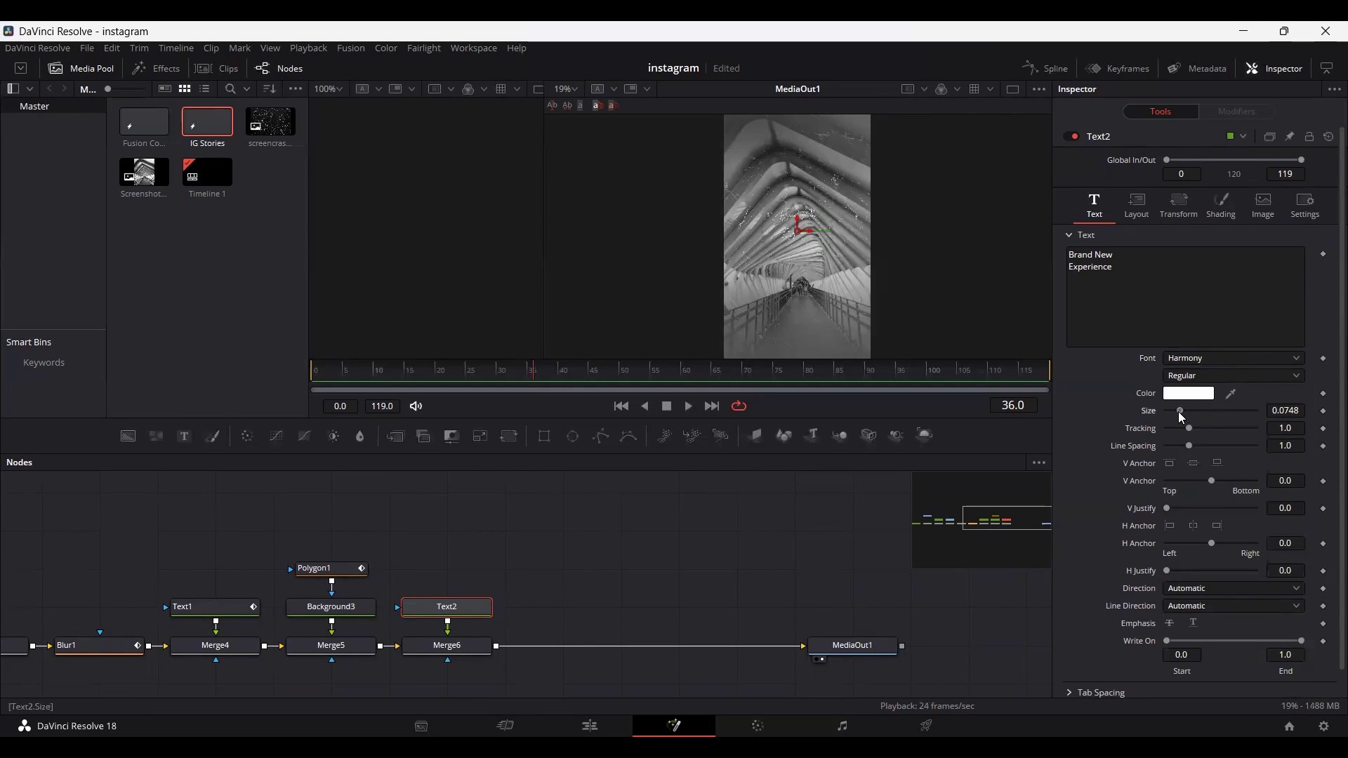
- Enlarge the title, raise it higher in frame, and keyframe Write On at frame 60
{"action": "mouse_move", "coordinate": [1181, 413]}
{"action": "left_mouse_down"}
{"action": "mouse_move", "coordinate": [1219, 416]}
{"action": "mouse_move", "coordinate": [1205, 412]}
{"action": "left_mouse_up"}
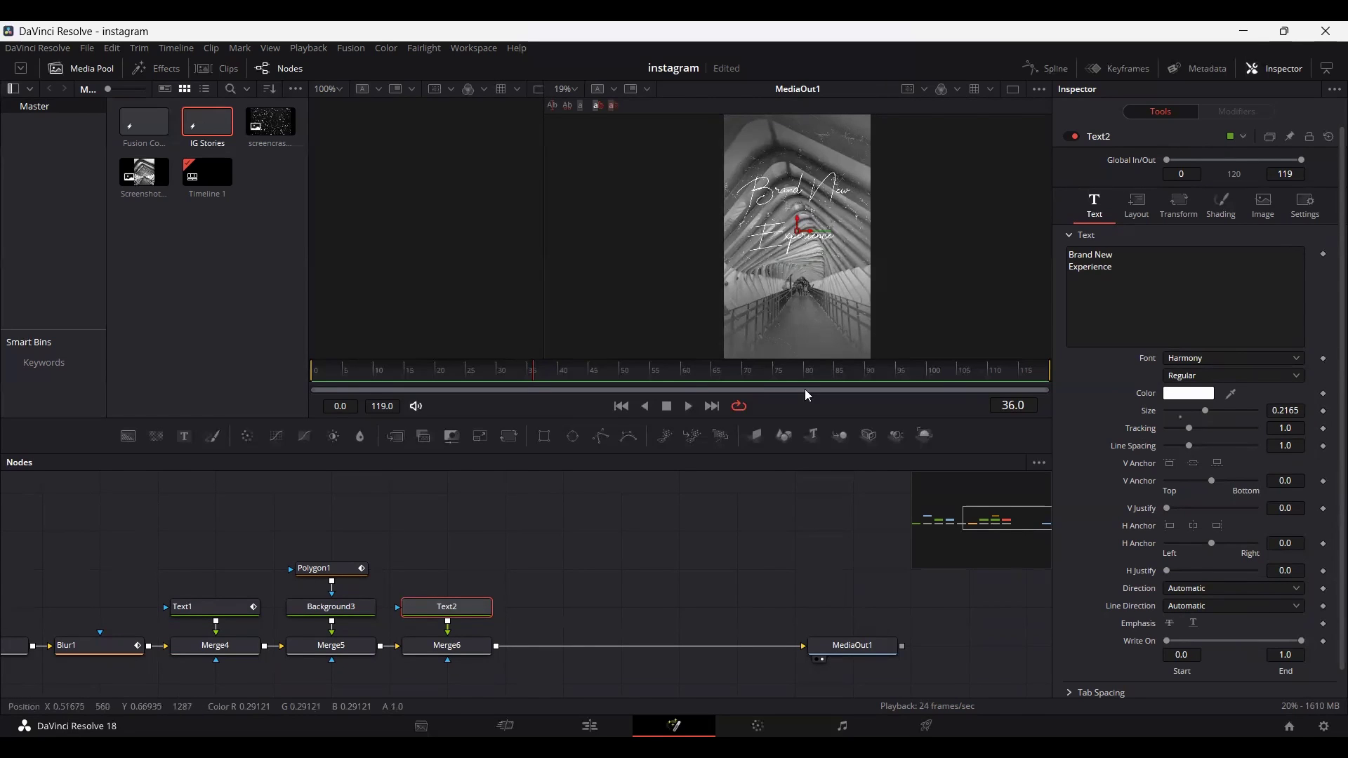
{"action": "left_click_drag", "start_coordinate": [799, 226], "coordinate": [801, 186]}
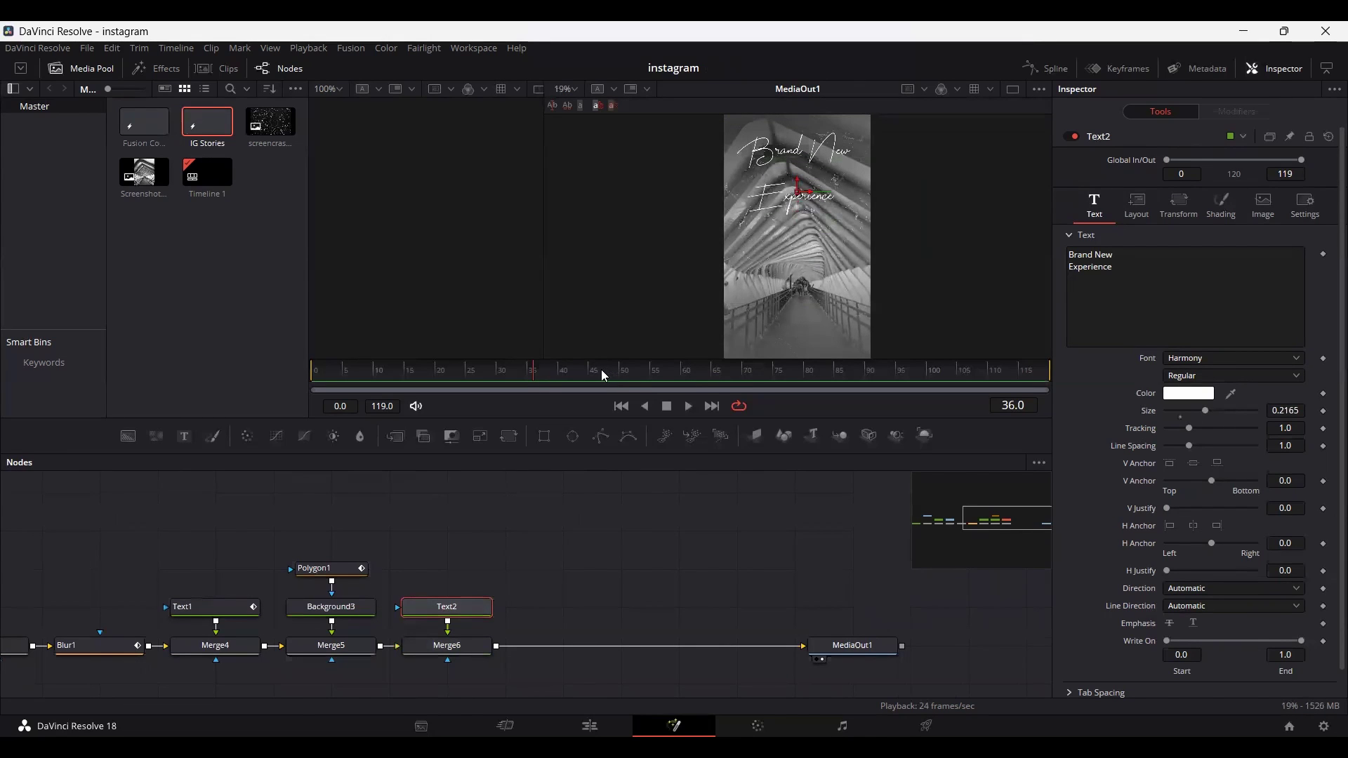
{"action": "left_click_drag", "start_coordinate": [600, 370], "coordinate": [682, 386]}
{"action": "left_click", "coordinate": [1324, 641]}
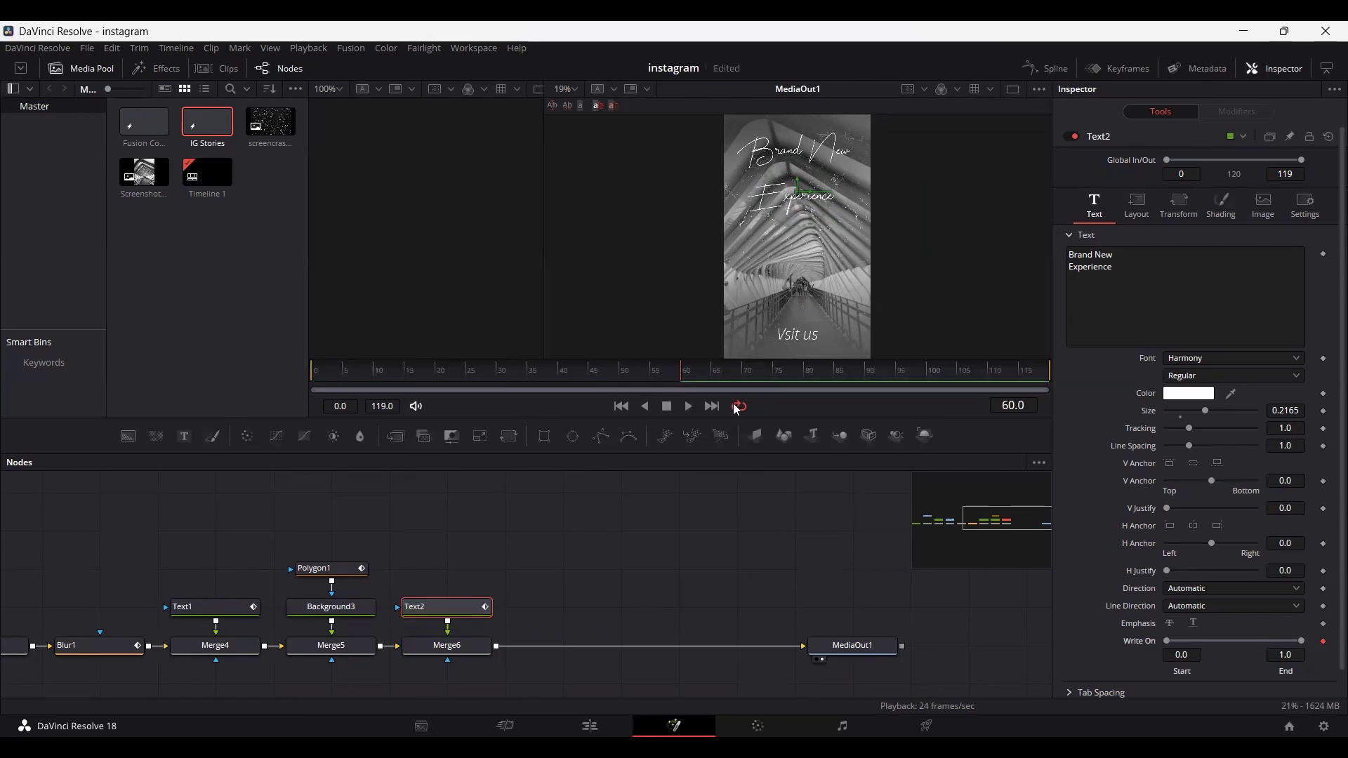
- Set Text2's Write On End to 0.0 at frame 40
{"action": "left_click_drag", "start_coordinate": [531, 381], "coordinate": [558, 379]}
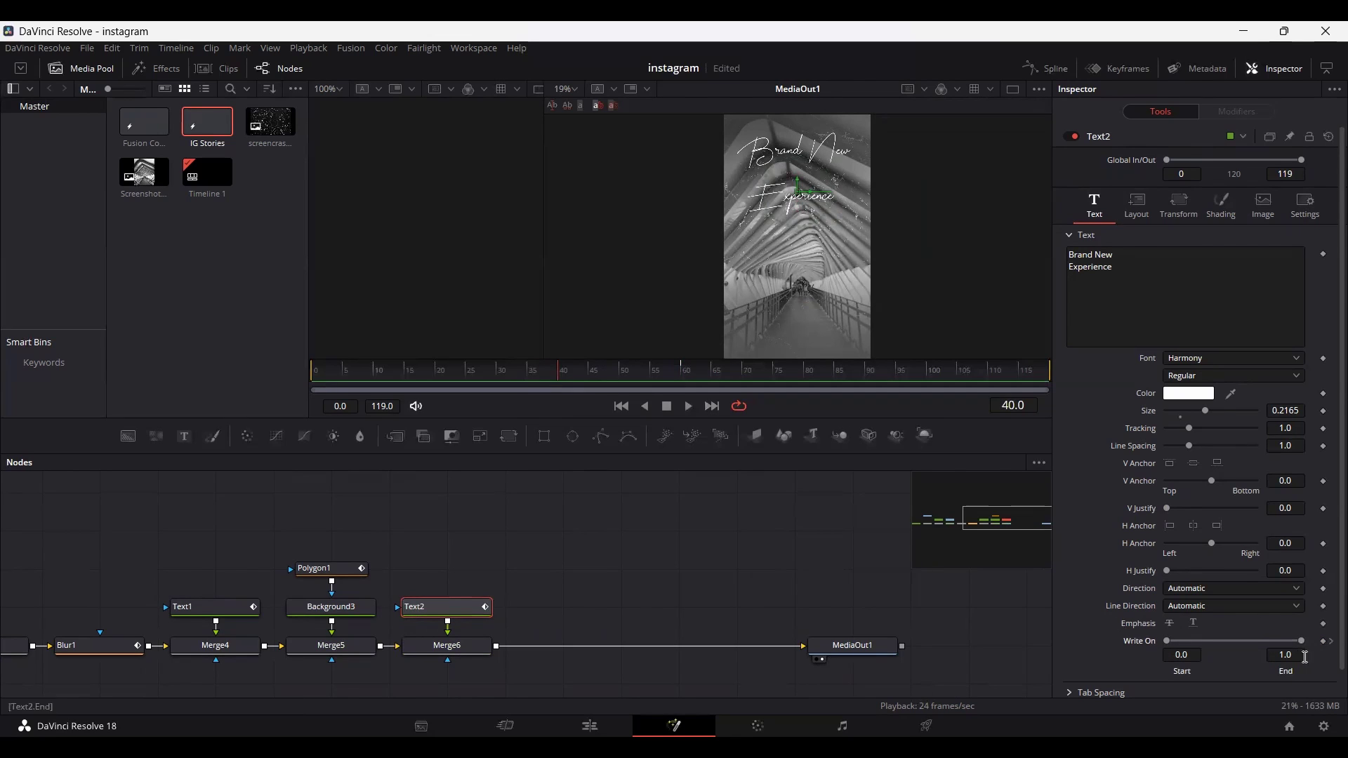
{"action": "left_click_drag", "start_coordinate": [1299, 649], "coordinate": [1158, 661]}
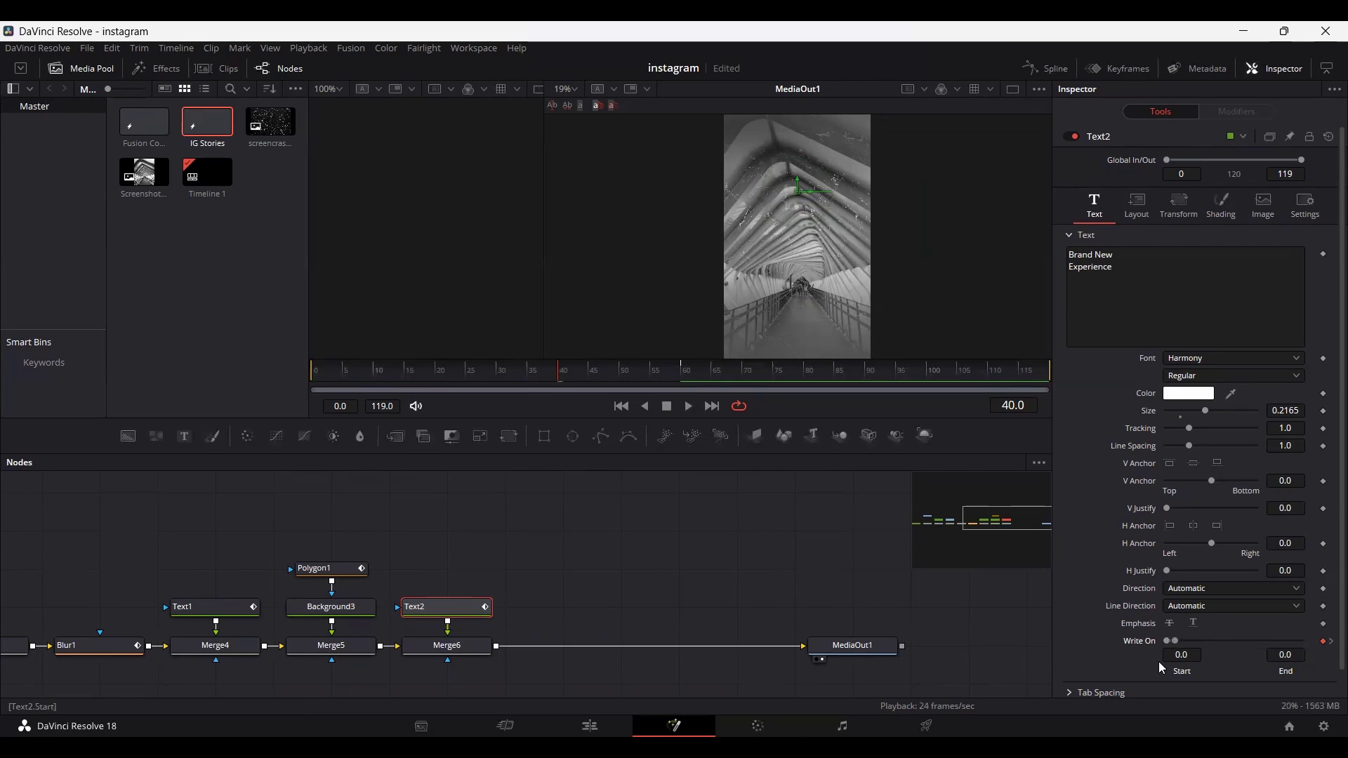
{"action": "left_click", "coordinate": [411, 505]}
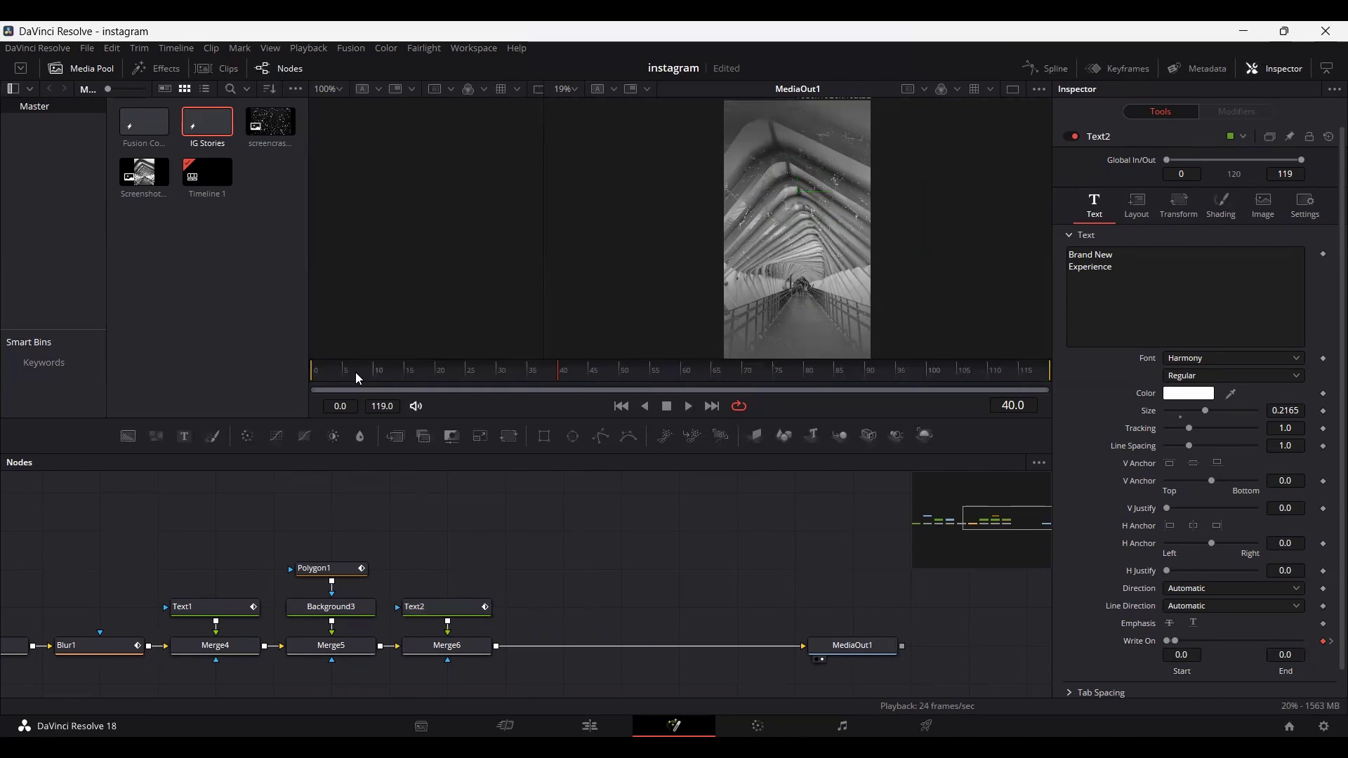
{"action": "left_click", "coordinate": [318, 373]}
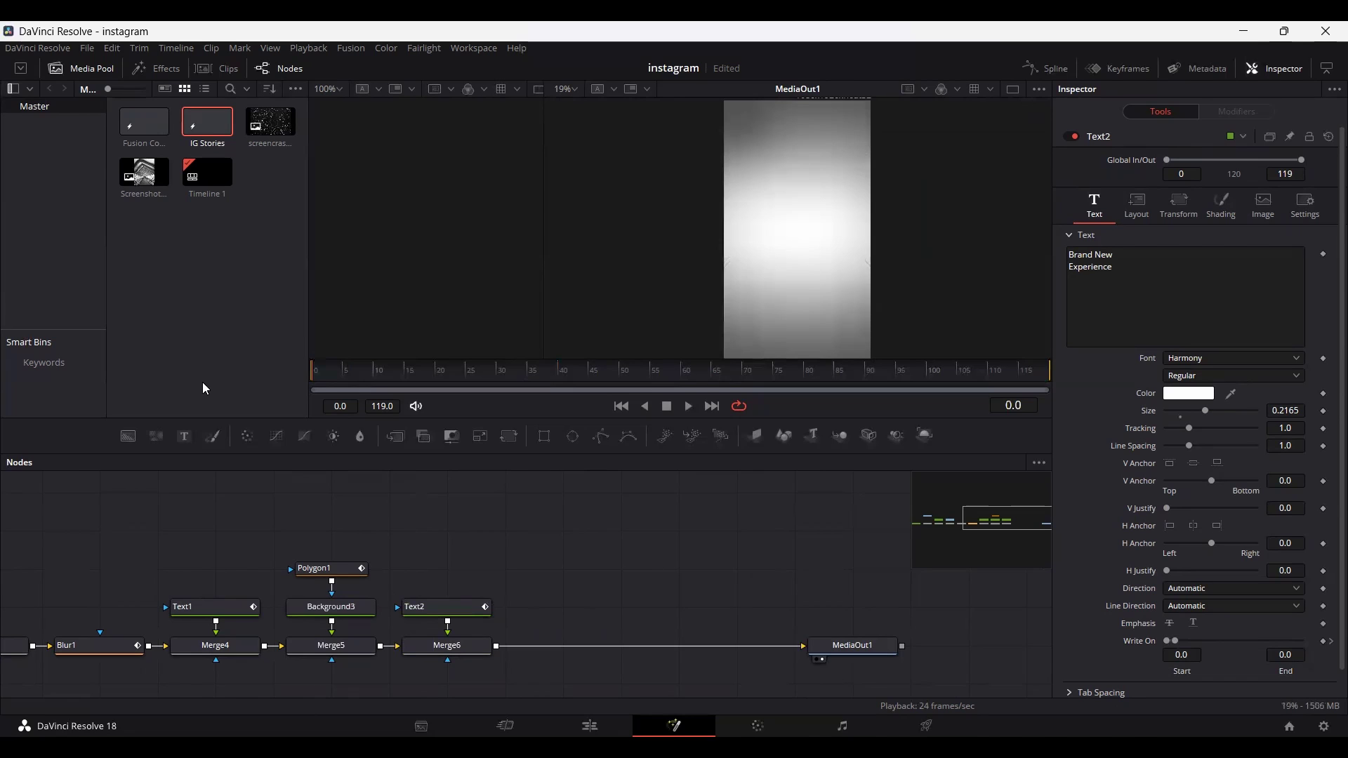
- Play back the full composition through MediaOut1, then move to the Edit page
{"action": "left_click", "coordinate": [862, 657]}
{"action": "left_click_drag", "start_coordinate": [163, 537], "coordinate": [496, 539]}
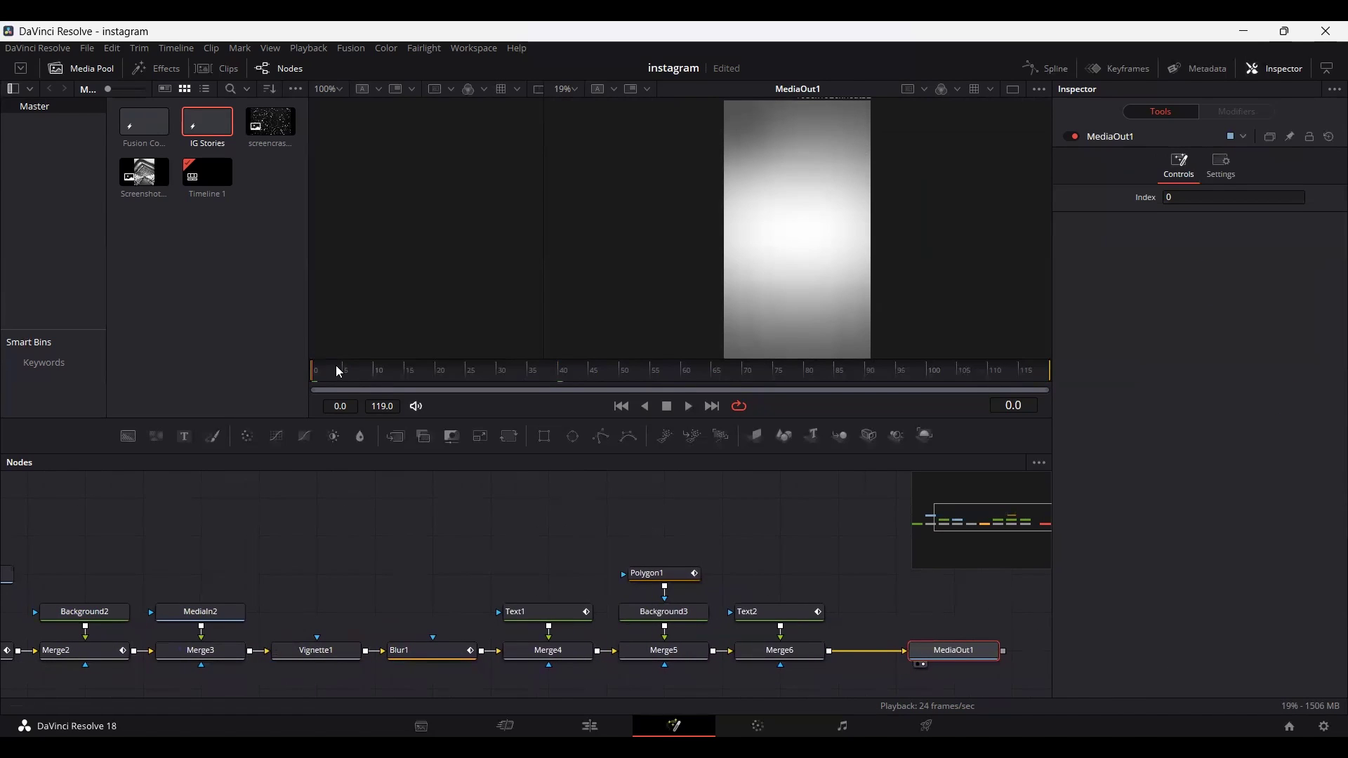
{"action": "left_click", "coordinate": [369, 539]}
{"action": "key", "text": "space"}
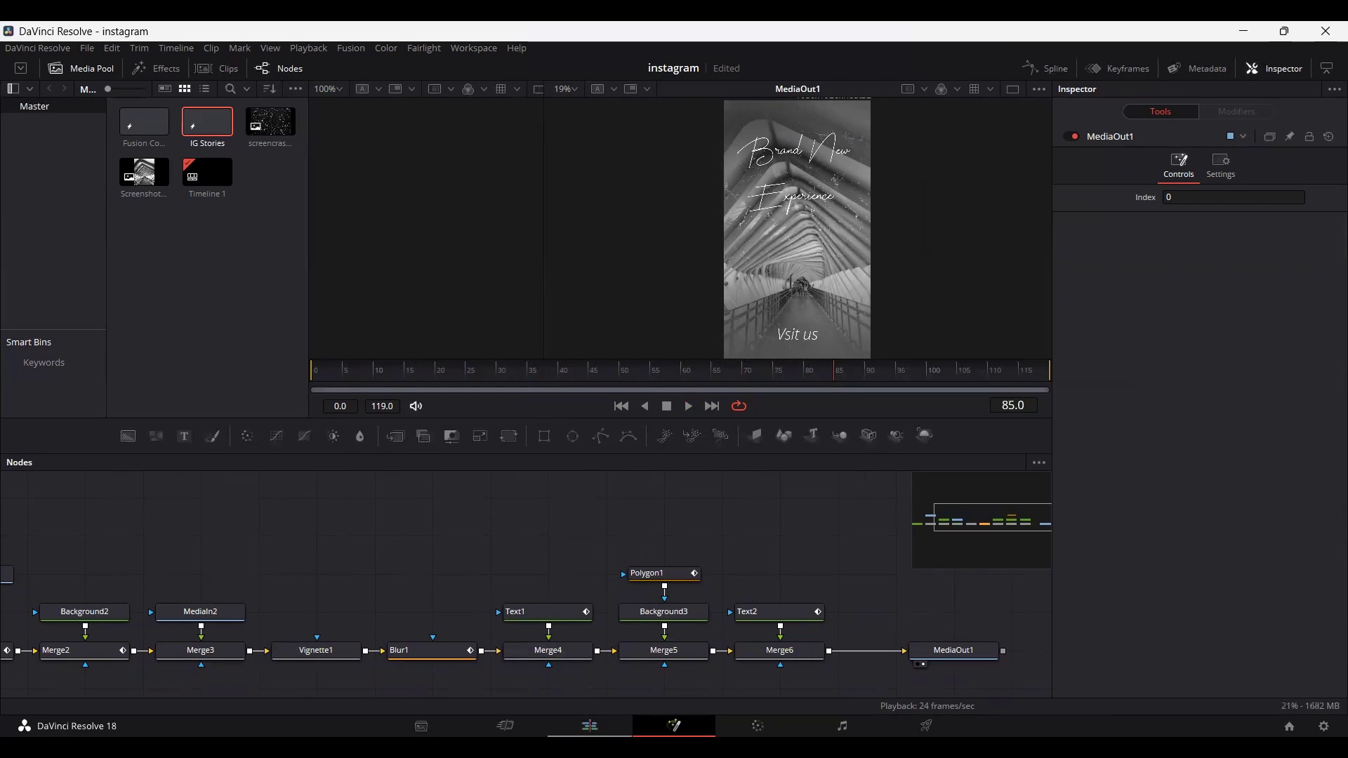
{"action": "left_click", "coordinate": [589, 726]}
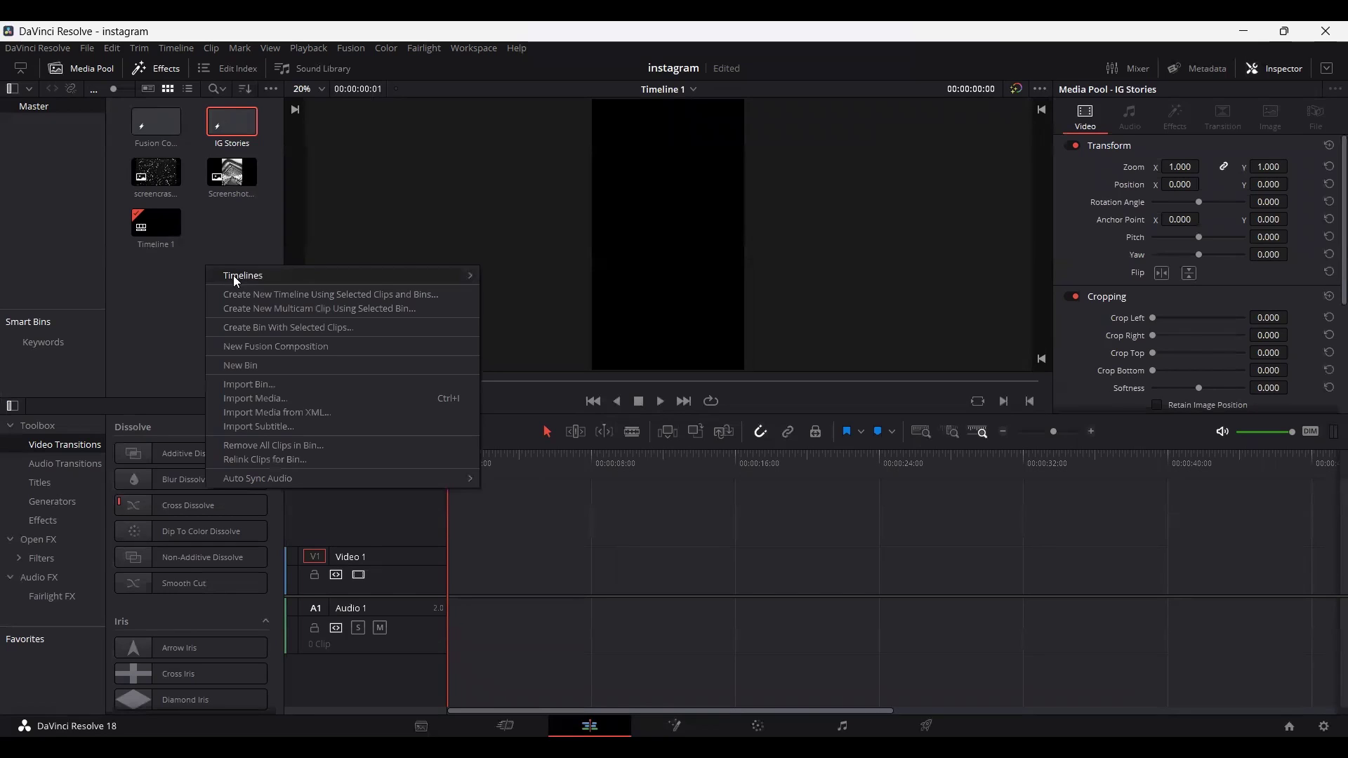
- Create a new Timeline 2 from the Media Pool
{"action": "mouse_move", "coordinate": [234, 277]}
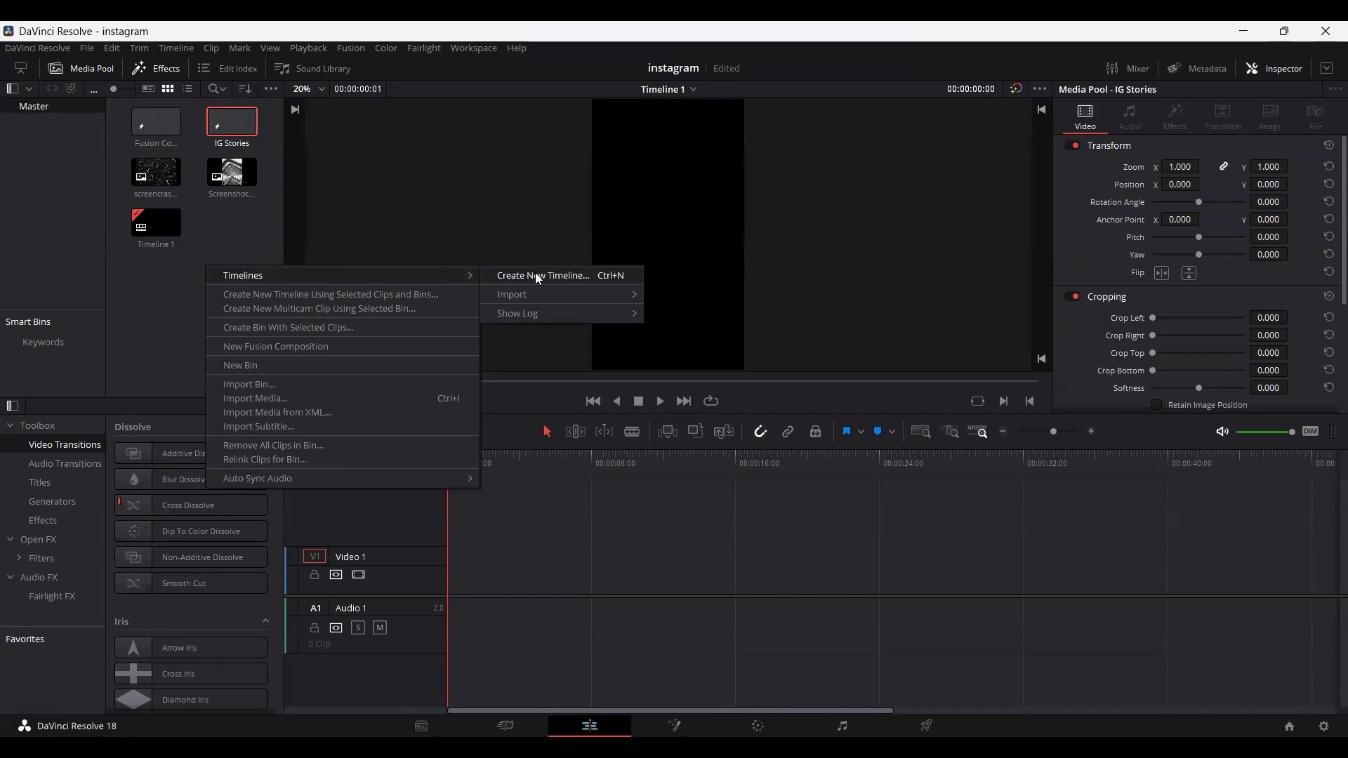
{"action": "left_click", "coordinate": [546, 286]}
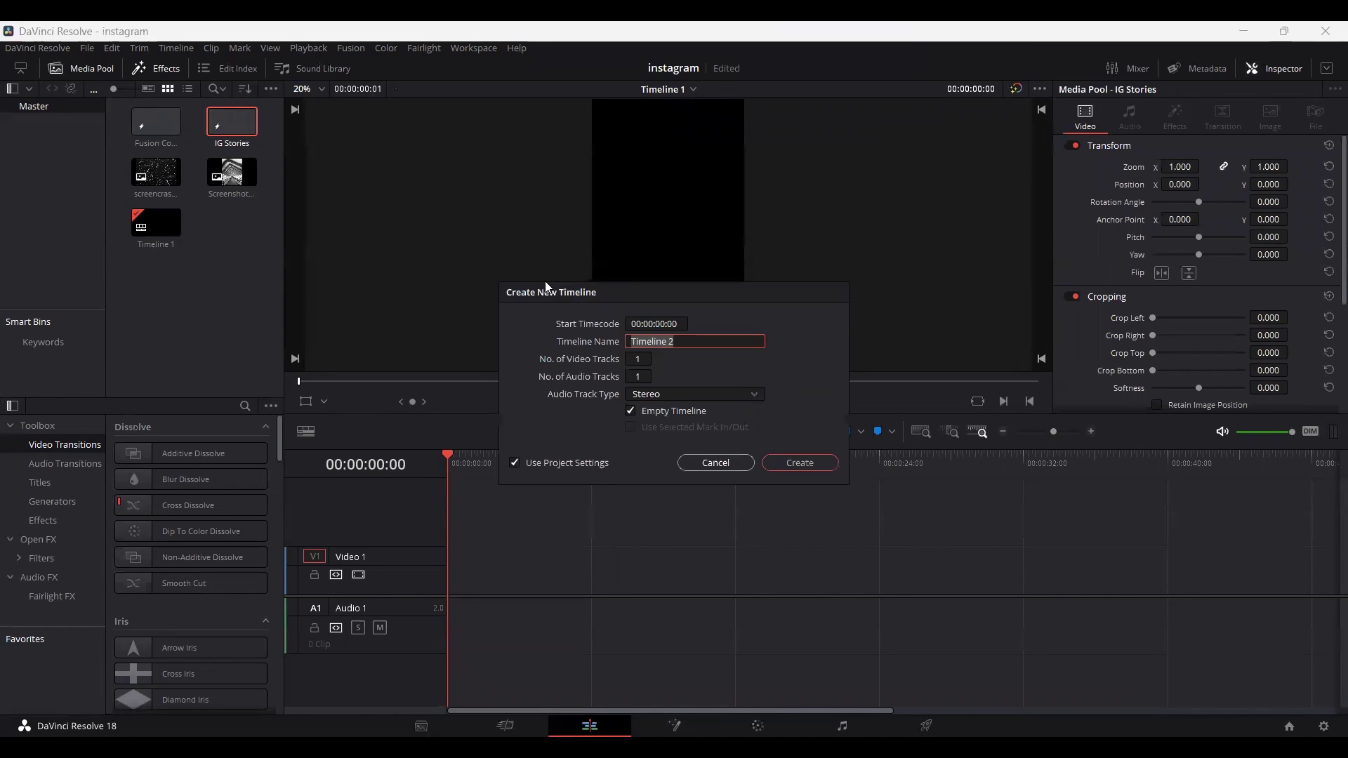
{"action": "key", "text": "Return"}
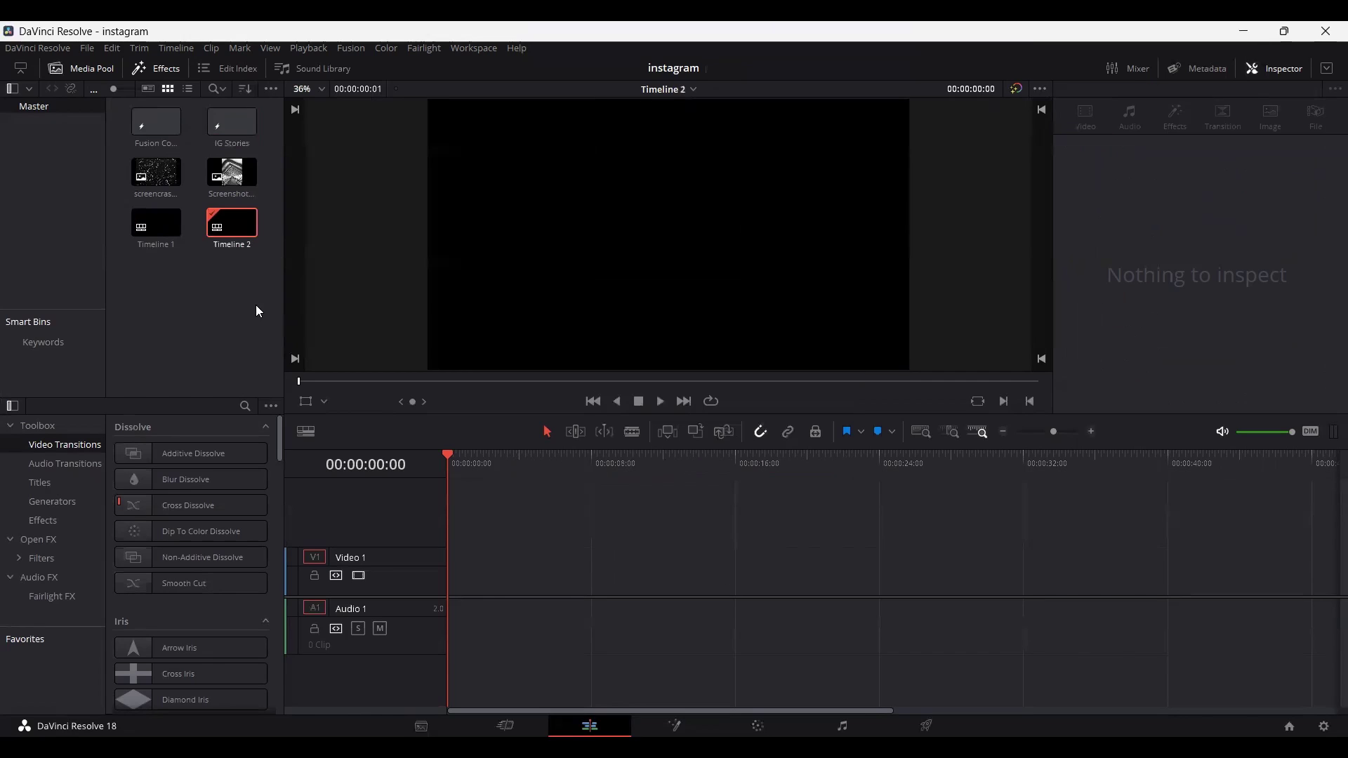
- Give Timeline 2 its own 1080 x 1920 resolution instead of project settings
{"action": "right_click", "coordinate": [229, 236]}
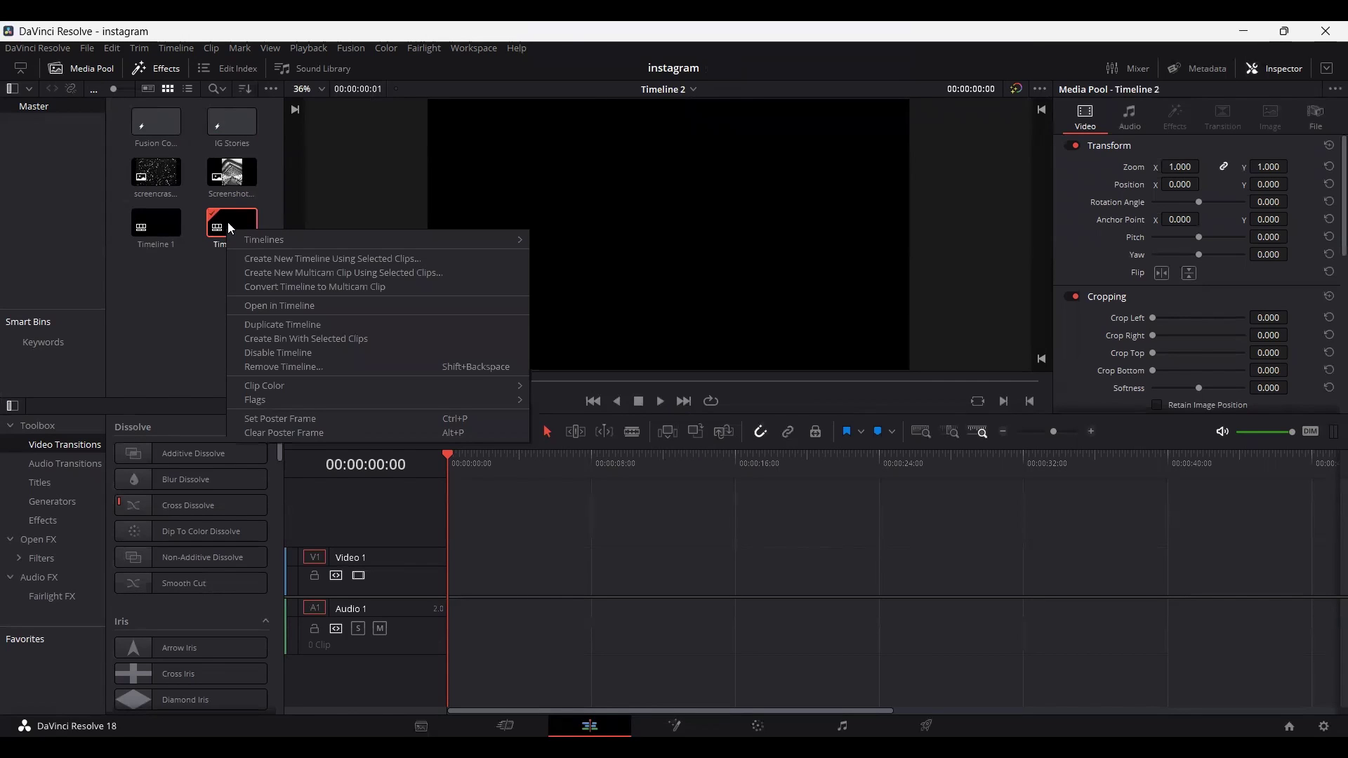
{"action": "mouse_move", "coordinate": [265, 239]}
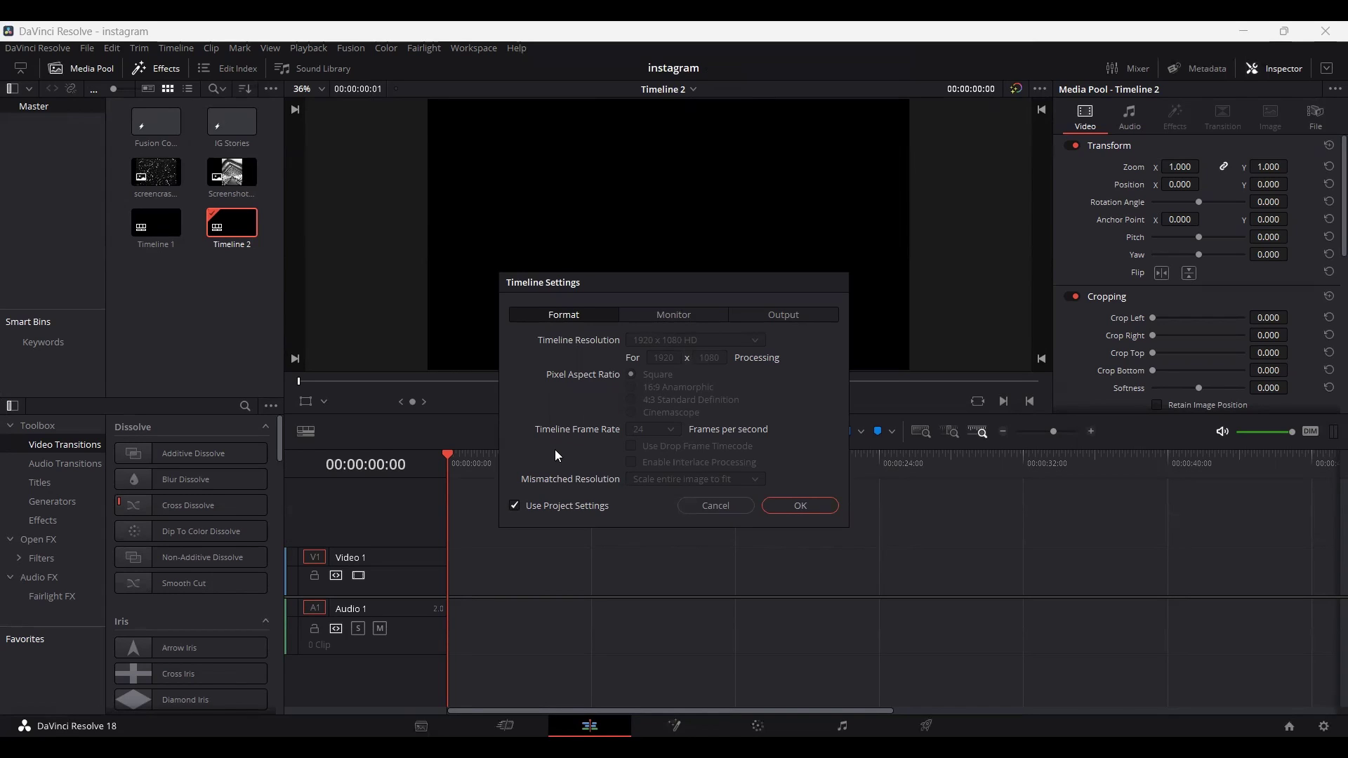
{"action": "left_click_drag", "start_coordinate": [593, 285], "coordinate": [423, 239]}
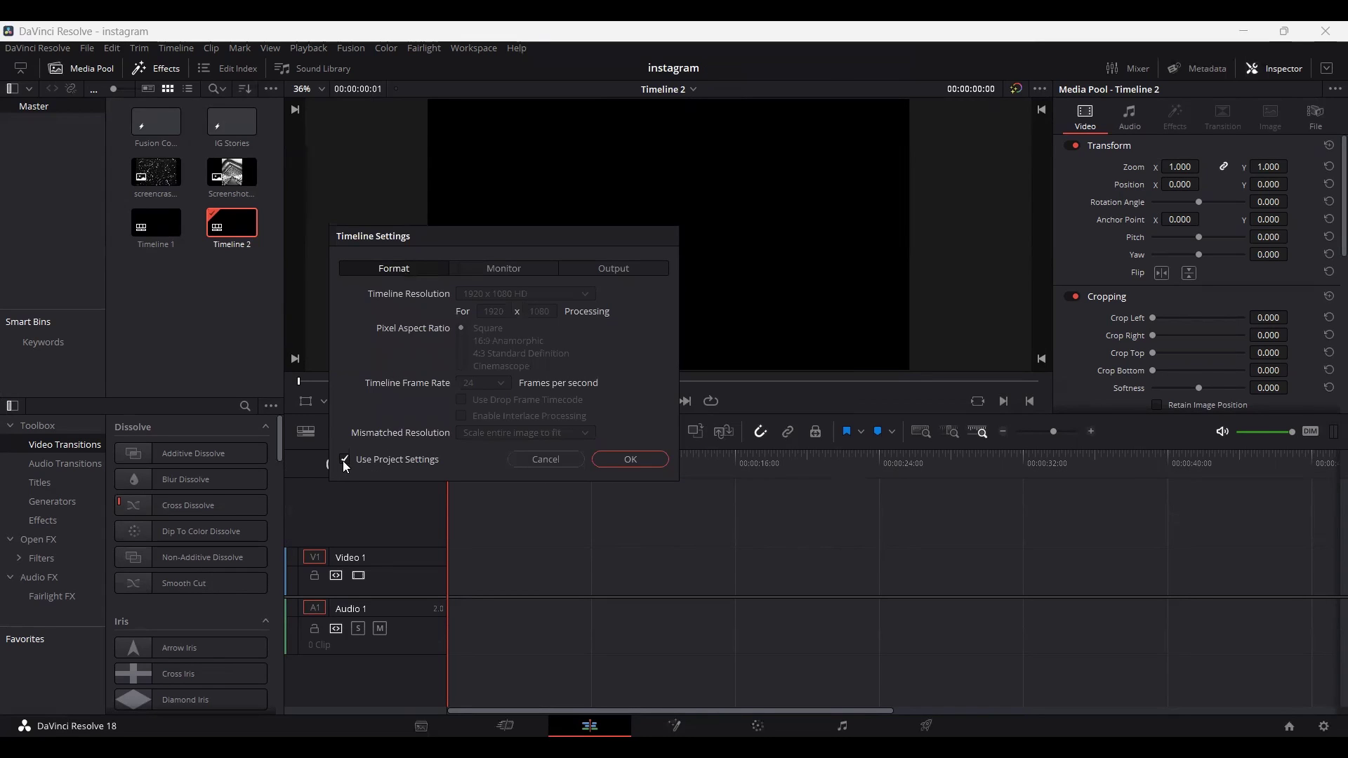
{"action": "left_click", "coordinate": [344, 459]}
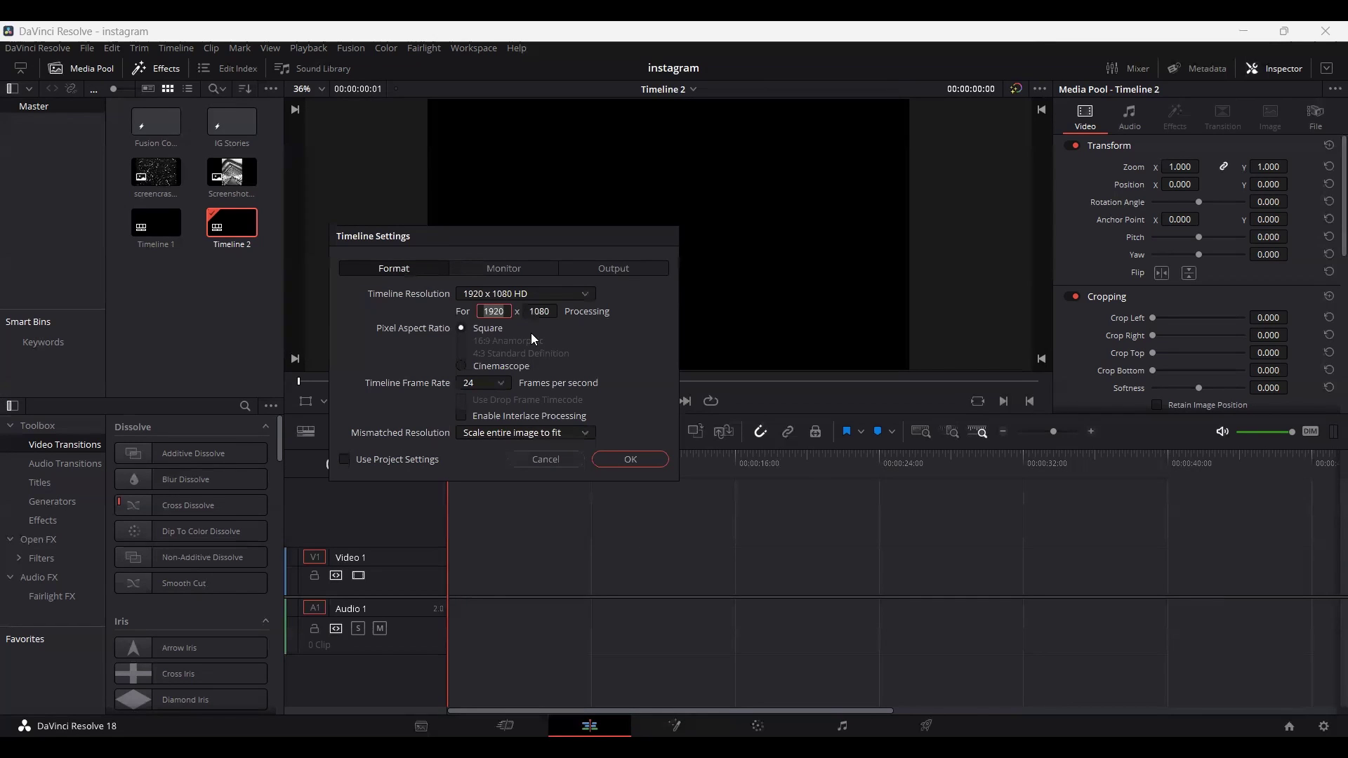
{"action": "type", "text": "1080"}
{"action": "left_click", "coordinate": [543, 312]}
{"action": "type", "text": "1920"}
{"action": "key", "text": "Return"}
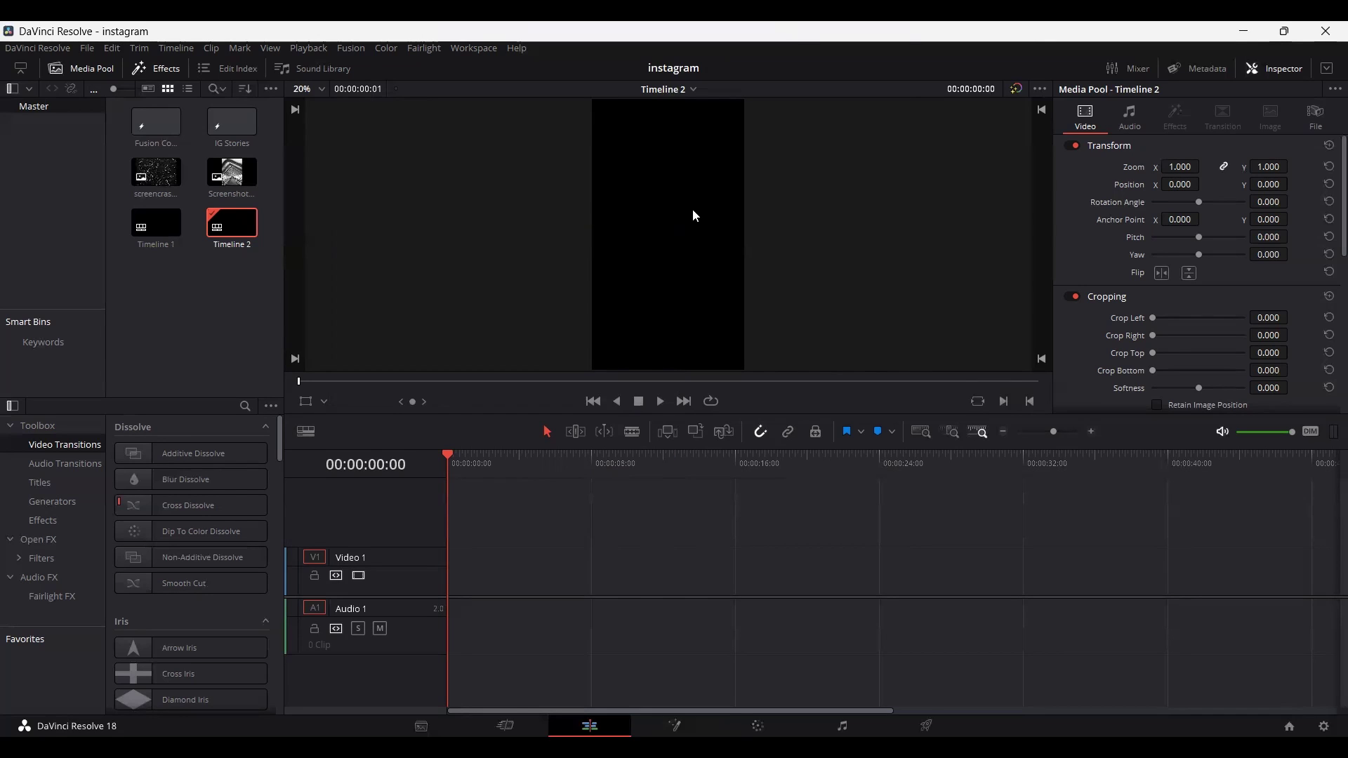
- Place IG Stories at 00:00:00:00 on Timeline 2's V1, save the project, and play it back
{"action": "left_click", "coordinate": [230, 122]}
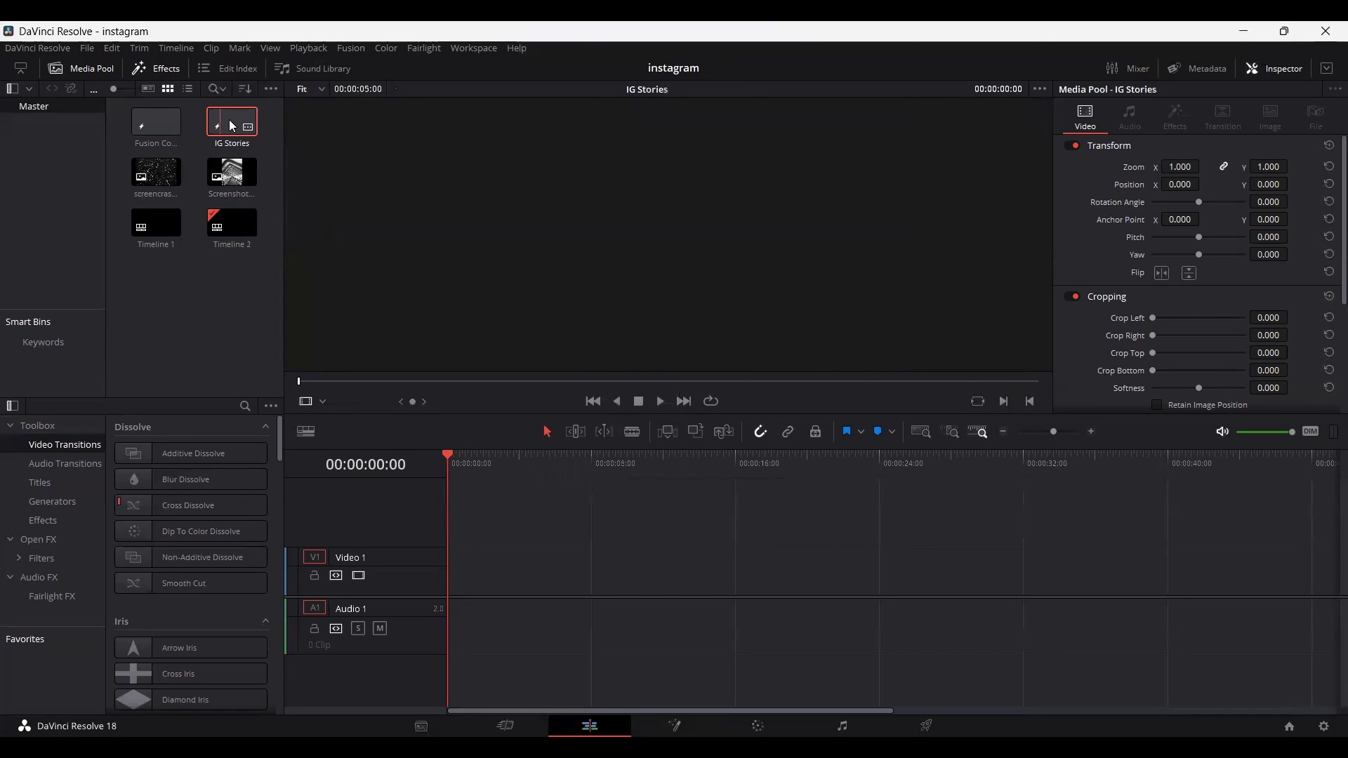
{"action": "left_click_drag", "start_coordinate": [461, 583], "coordinate": [466, 565]}
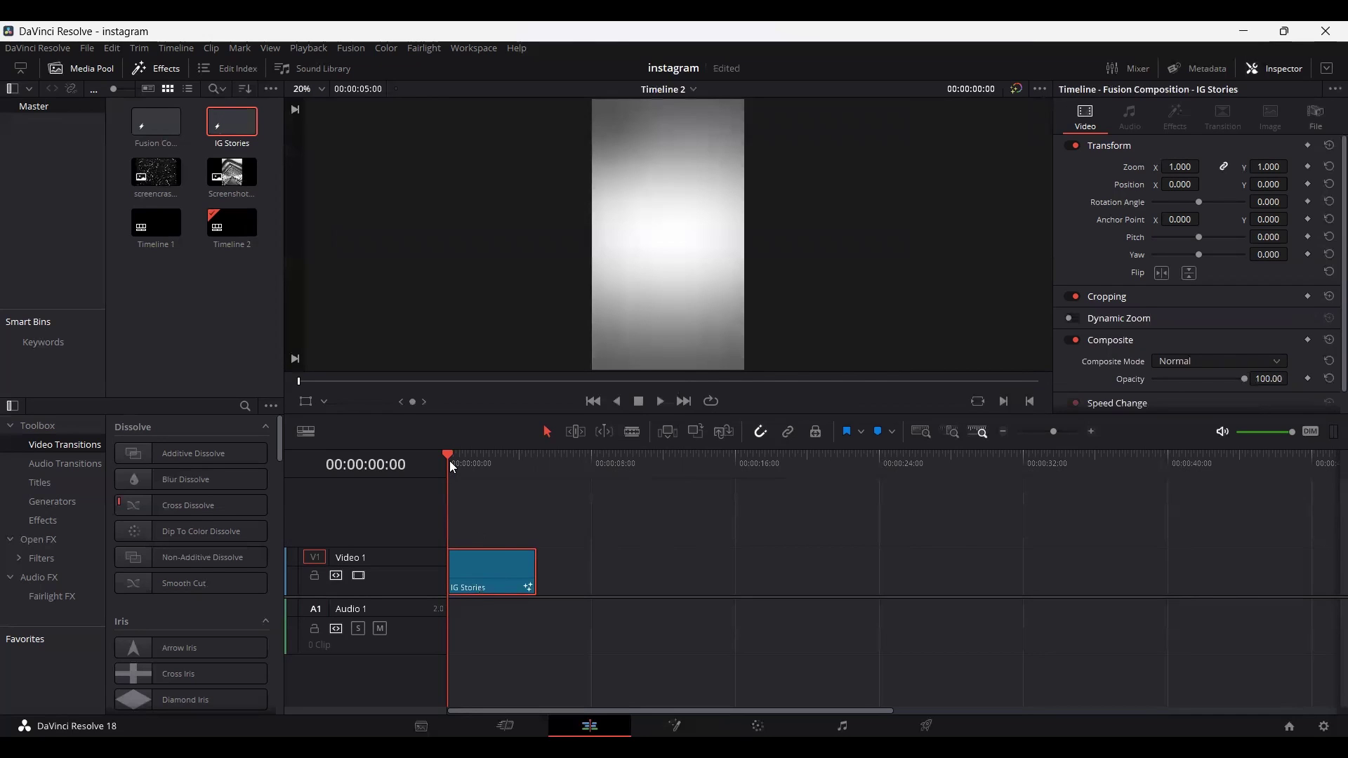
{"action": "key", "text": "ctrl+s"}
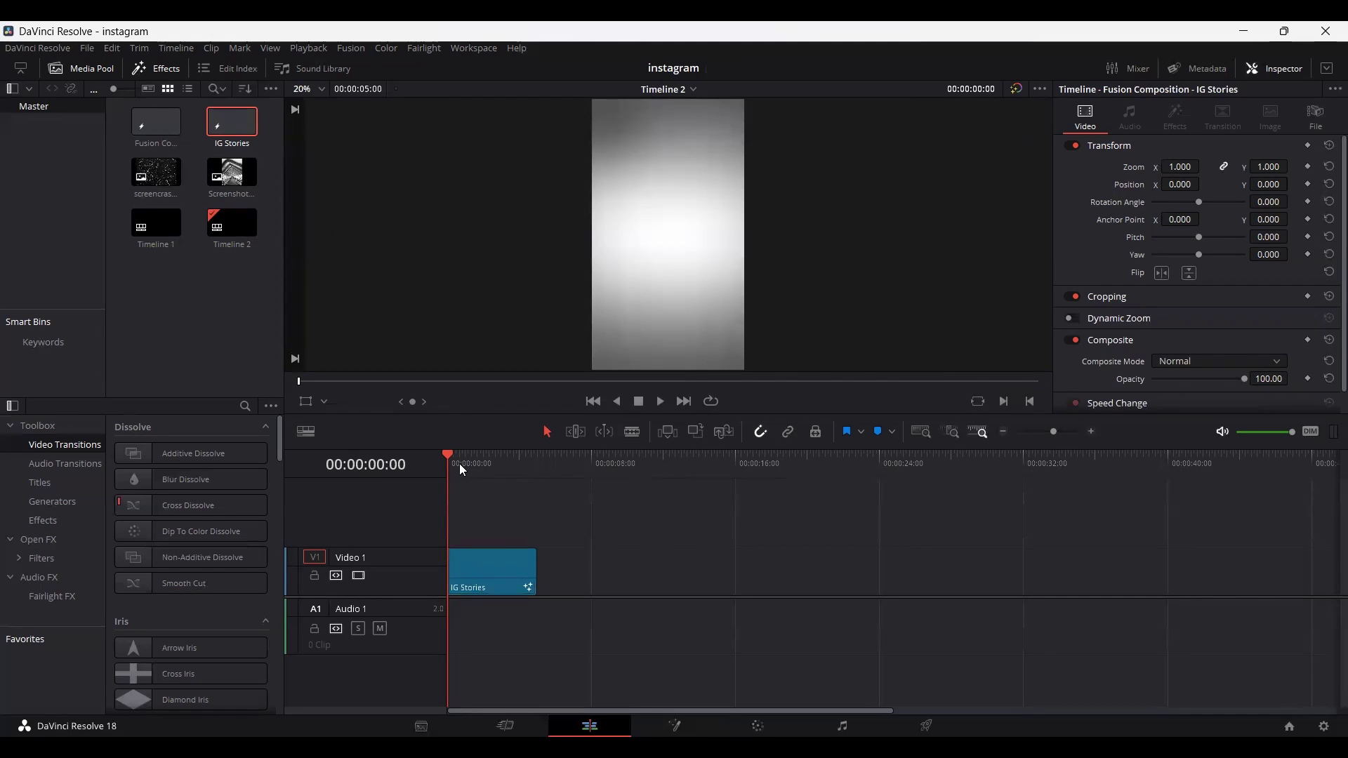
{"action": "key", "text": "space"}
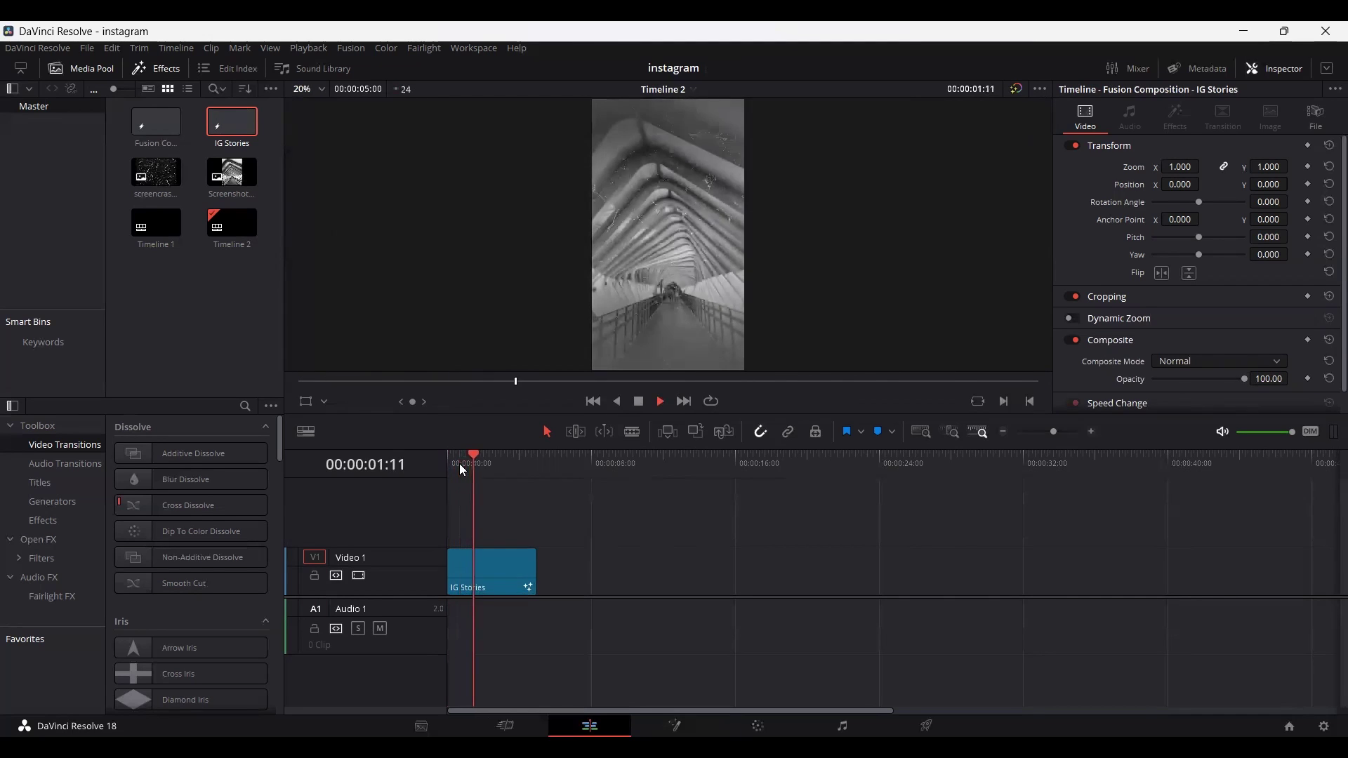
{"action": "key", "text": "space"}
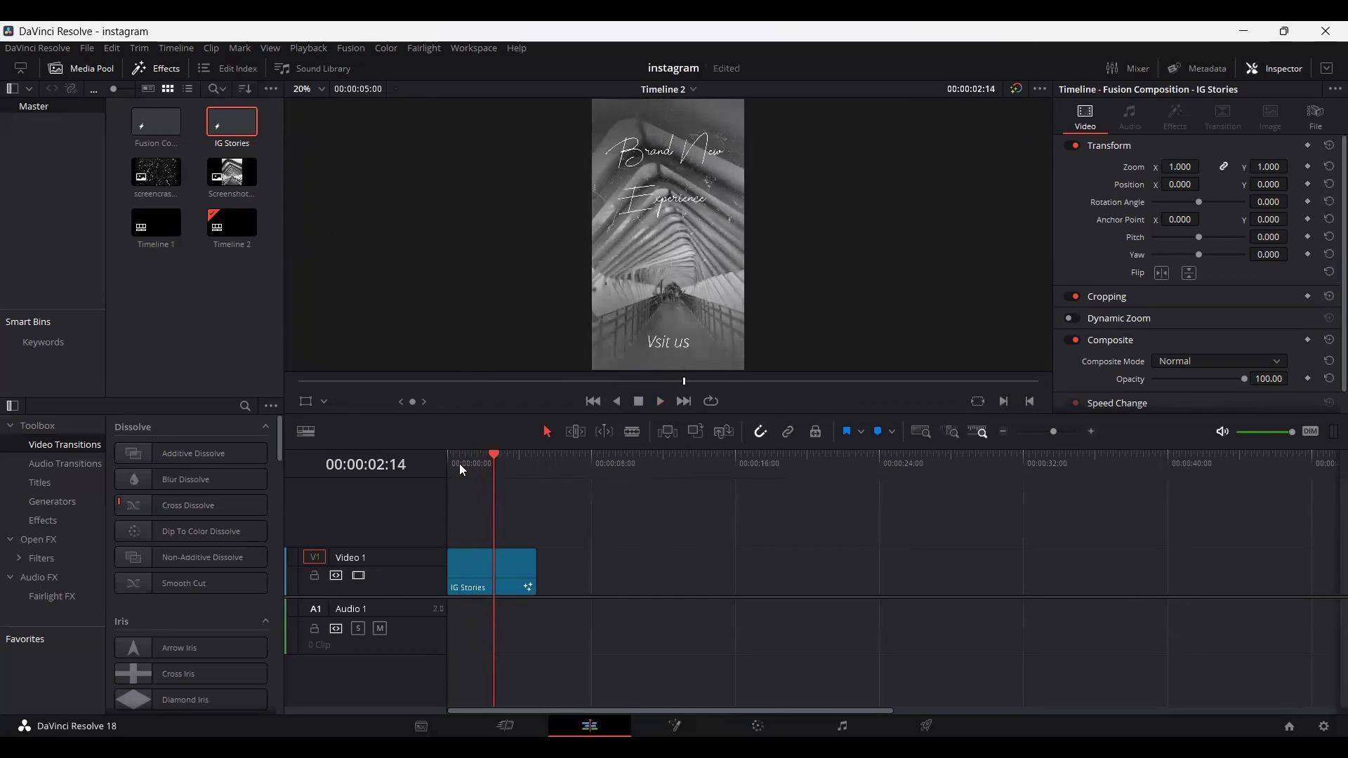